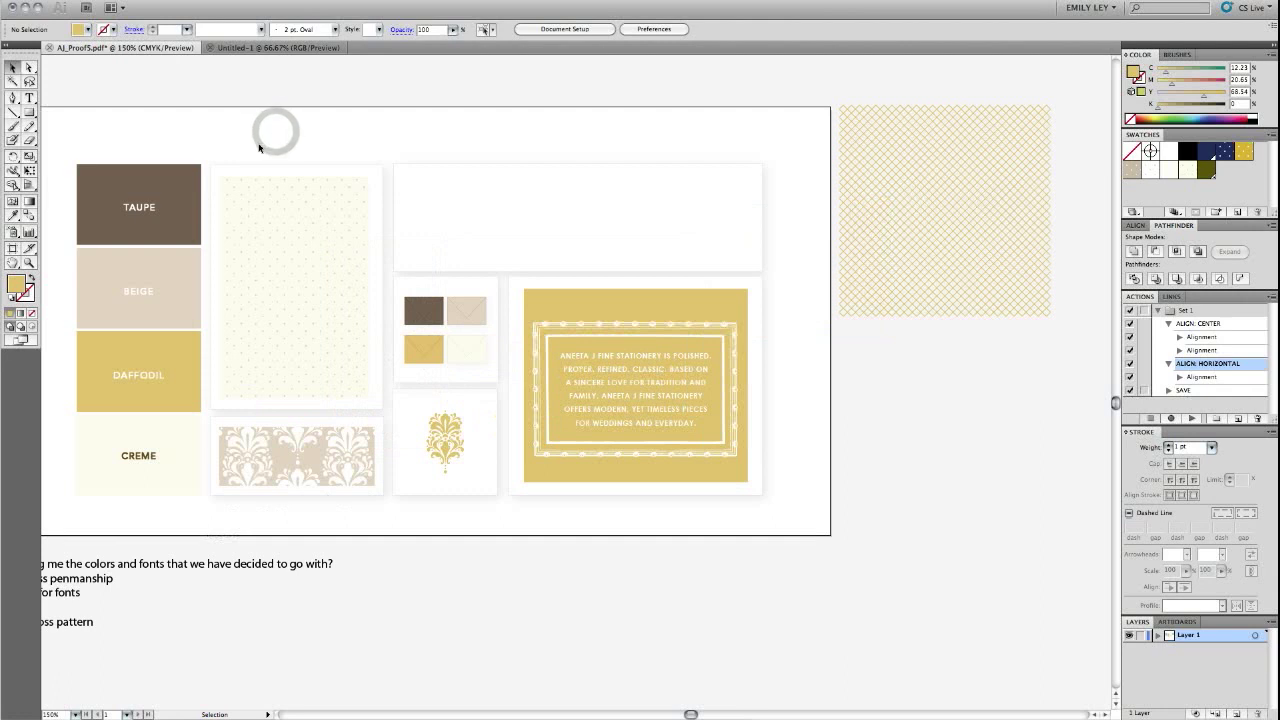
Copy all the artwork from AJ_Proof5.pdf and paste it into the Untitled-1 document.
{"action": "scroll", "coordinate": [253, 150], "scroll_direction": "right", "scroll_amount": 1}
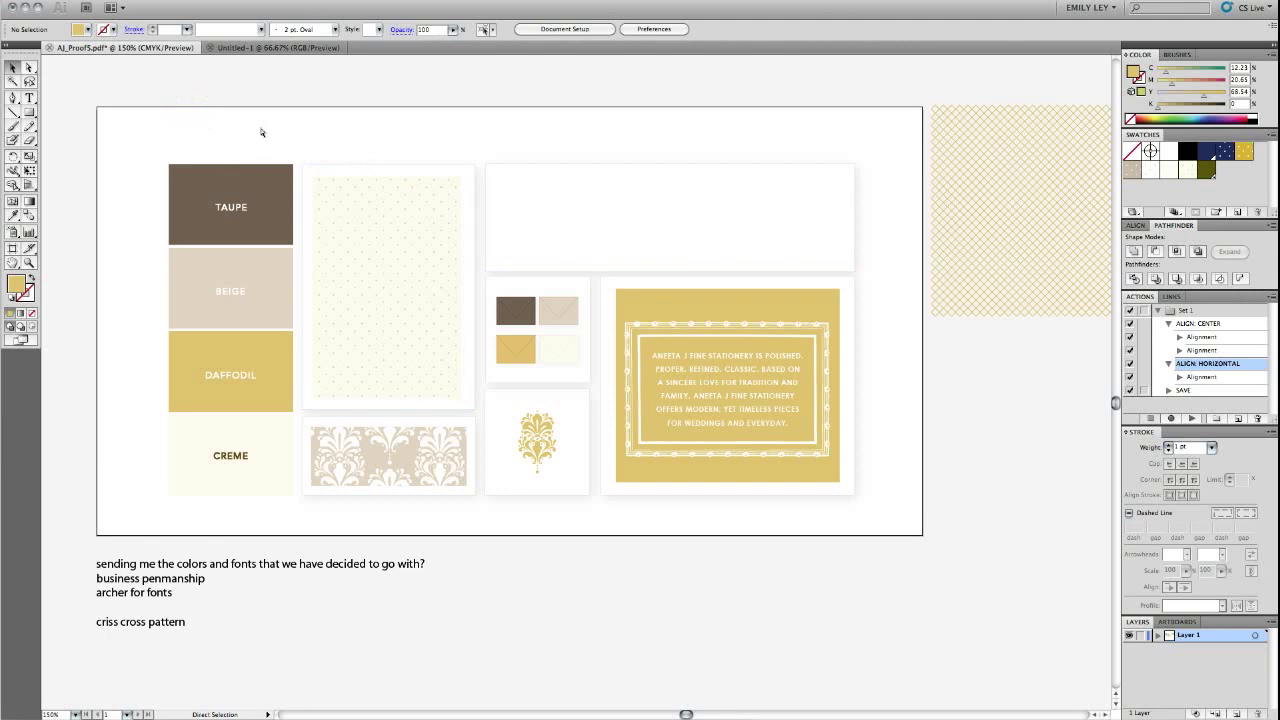
{"action": "key", "text": "ctrl+a"}
{"action": "key", "text": "a"}
{"action": "key", "text": "v"}
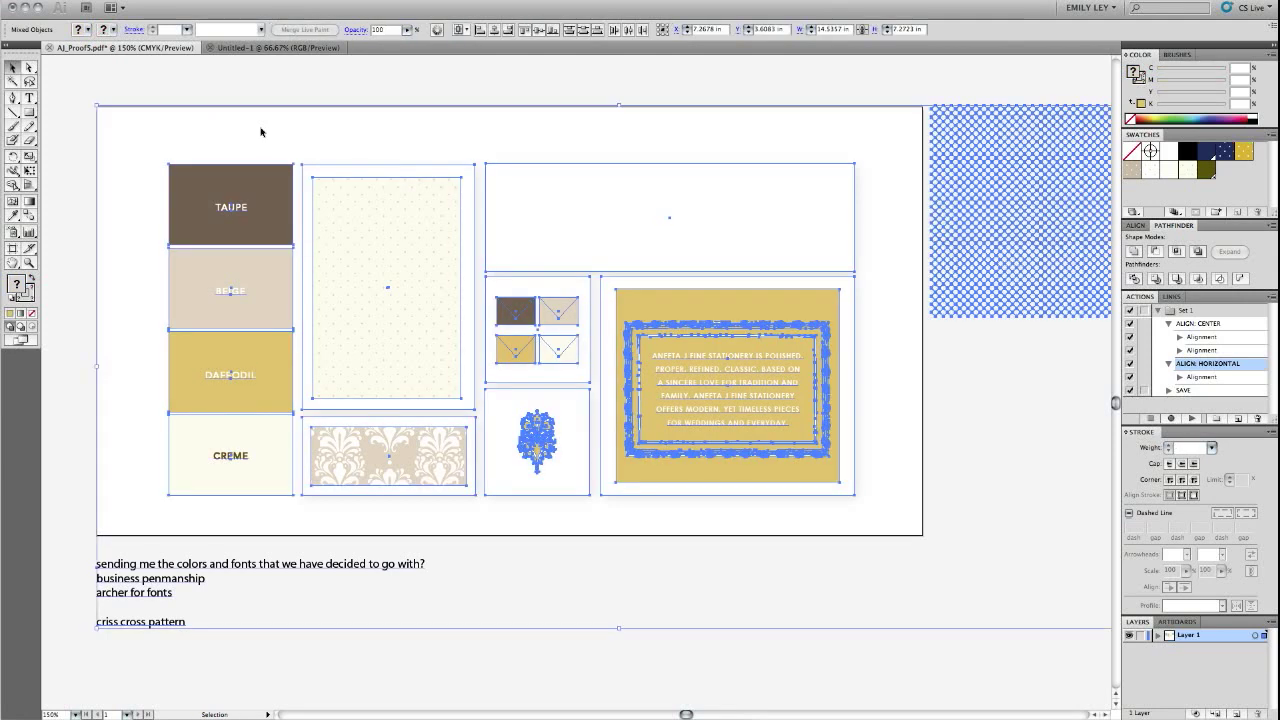
{"action": "left_click", "coordinate": [235, 48]}
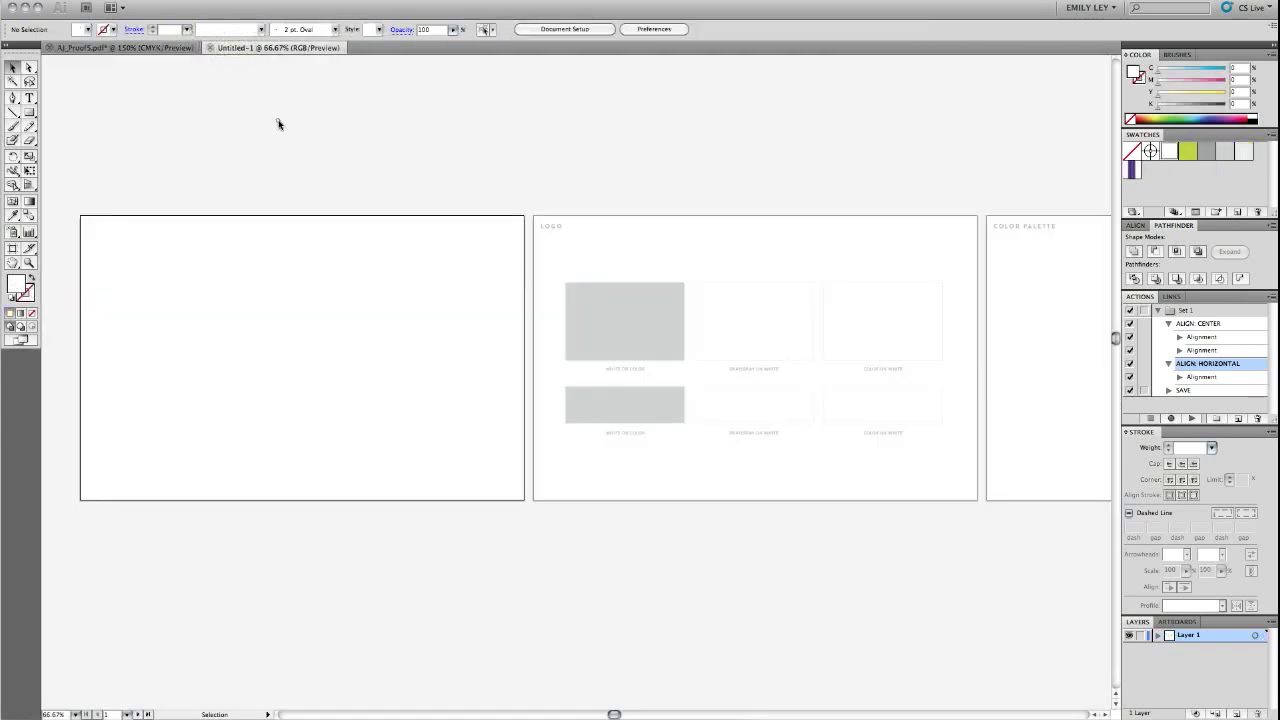
{"action": "key", "text": "a"}
{"action": "key", "text": "super+v"}
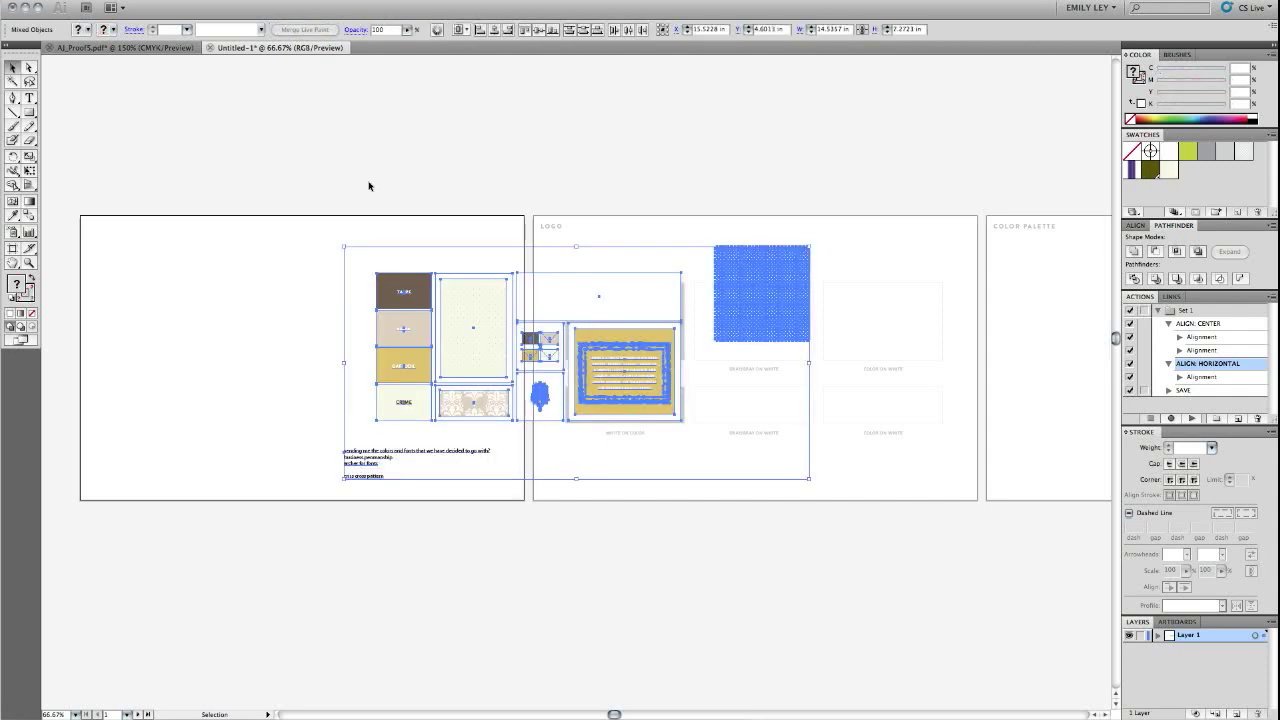
Move the pasted brand artwork off the artboards into the empty space above the blank first page.
{"action": "left_click_drag", "start_coordinate": [629, 402], "coordinate": [362, 125]}
{"action": "left_click", "coordinate": [707, 122]}
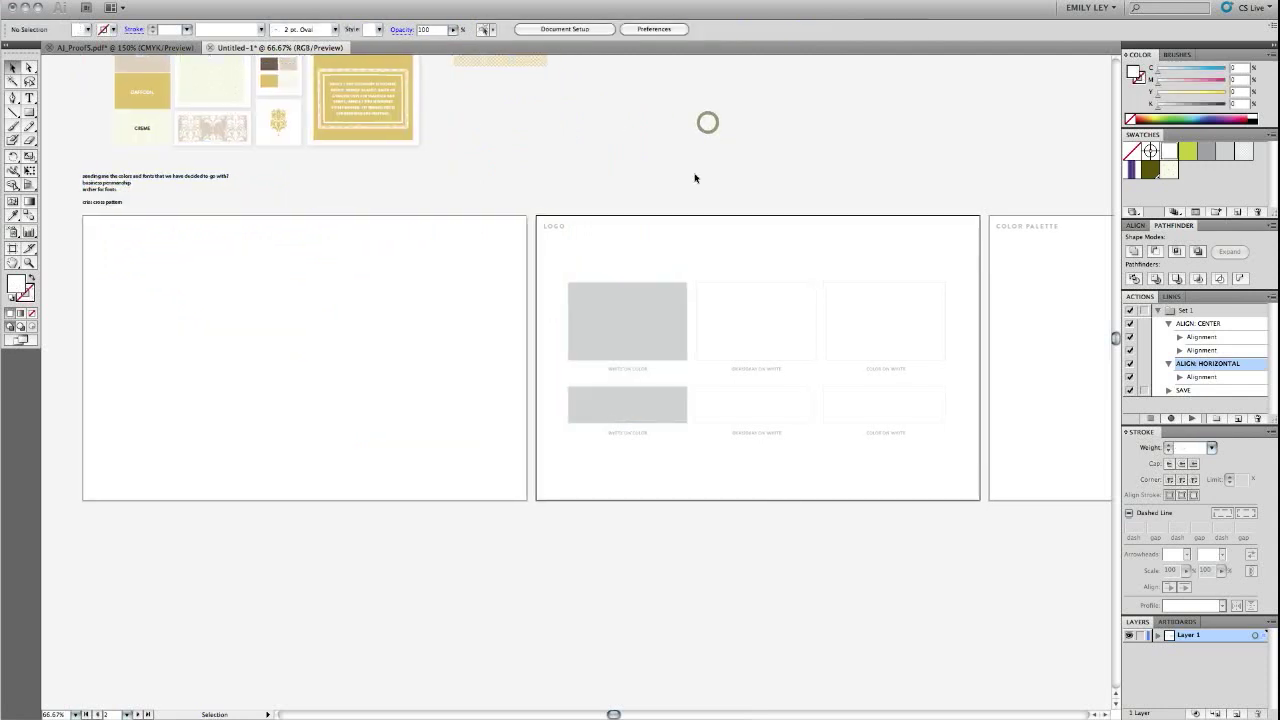
{"action": "scroll", "coordinate": [694, 177], "scroll_direction": "left", "scroll_amount": 3}
{"action": "scroll", "coordinate": [695, 177], "scroll_direction": "up", "scroll_amount": 3}
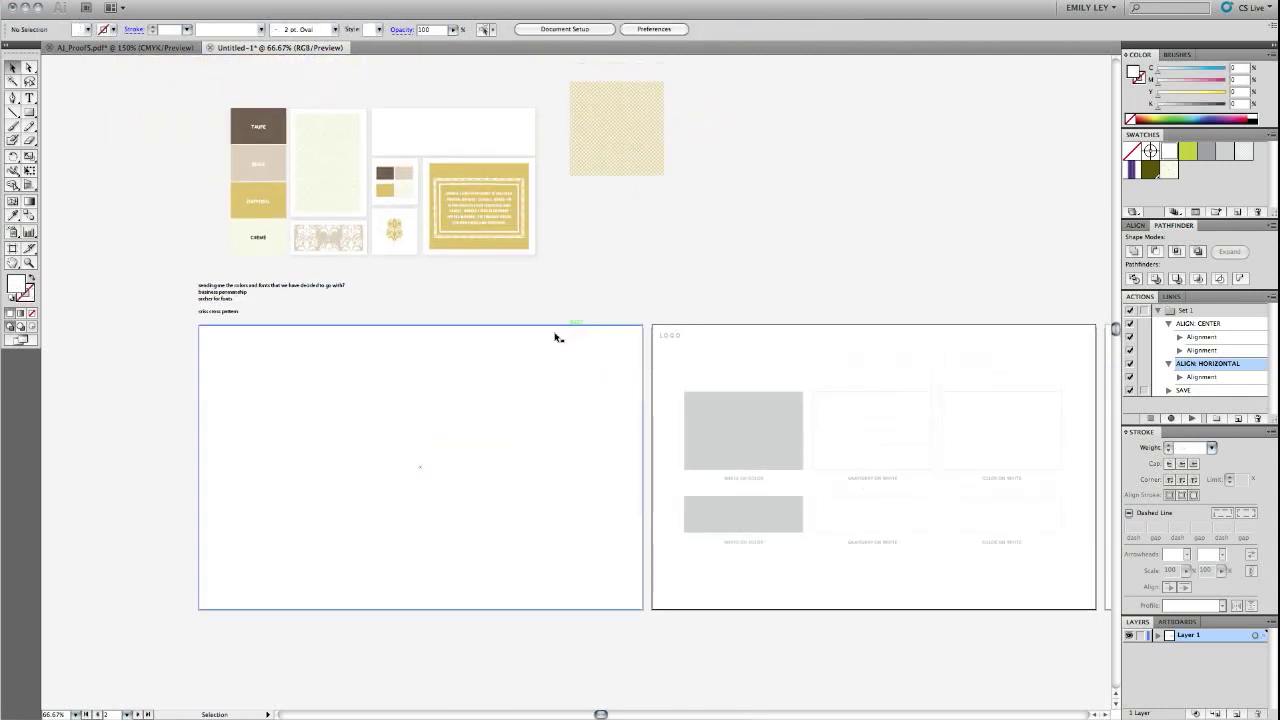
{"action": "scroll", "coordinate": [312, 449], "scroll_direction": "right", "scroll_amount": 15}
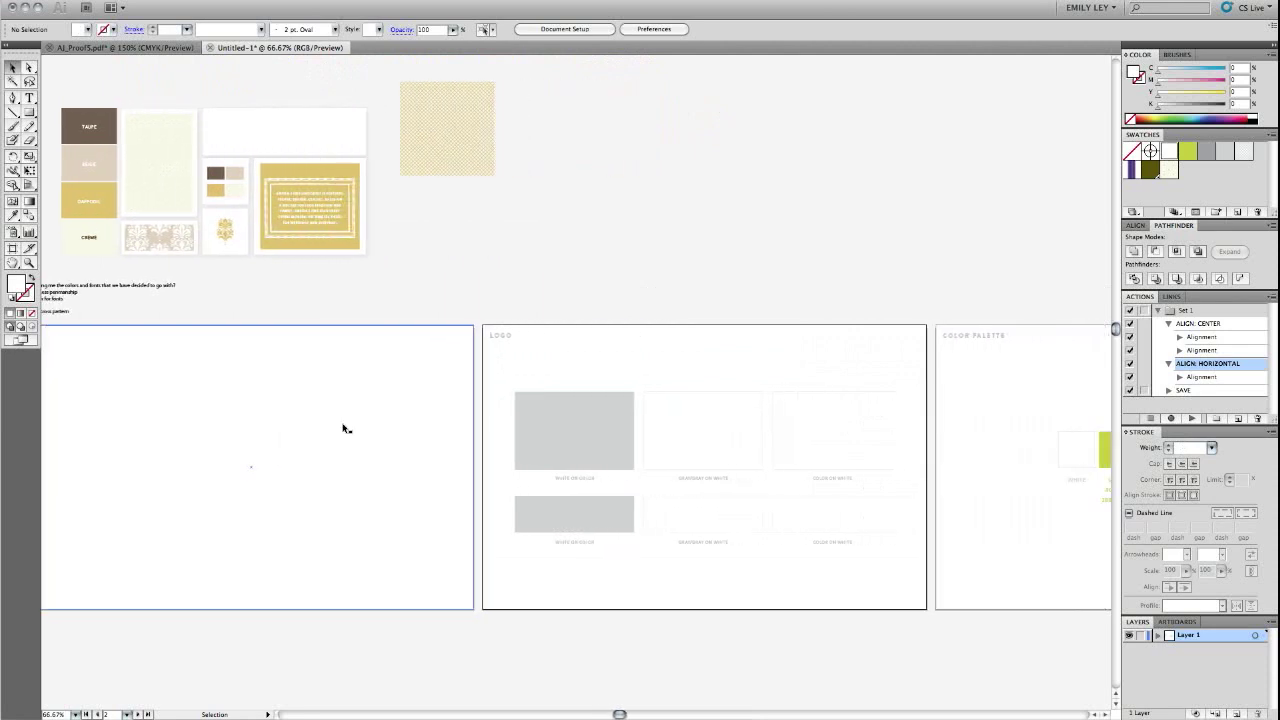
{"action": "scroll", "coordinate": [345, 428], "scroll_direction": "right", "scroll_amount": 3}
{"action": "scroll", "coordinate": [341, 425], "scroll_direction": "left", "scroll_amount": 17}
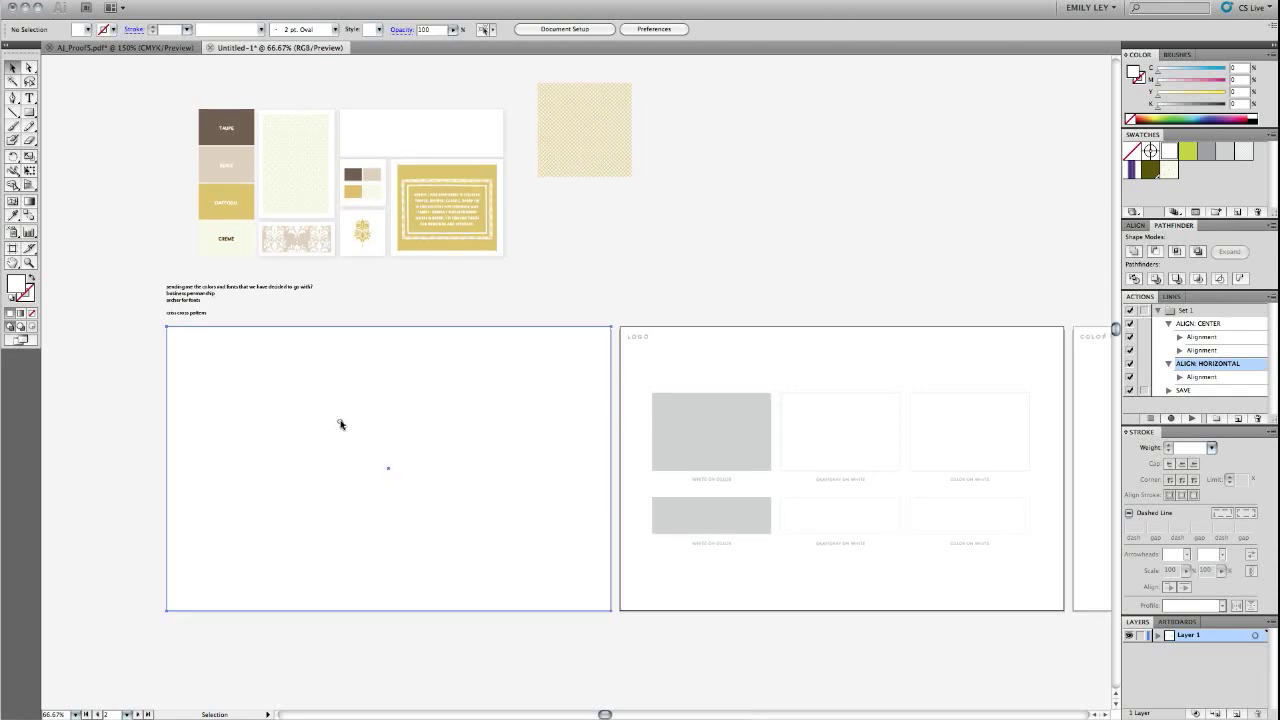
{"action": "left_click", "coordinate": [340, 424]}
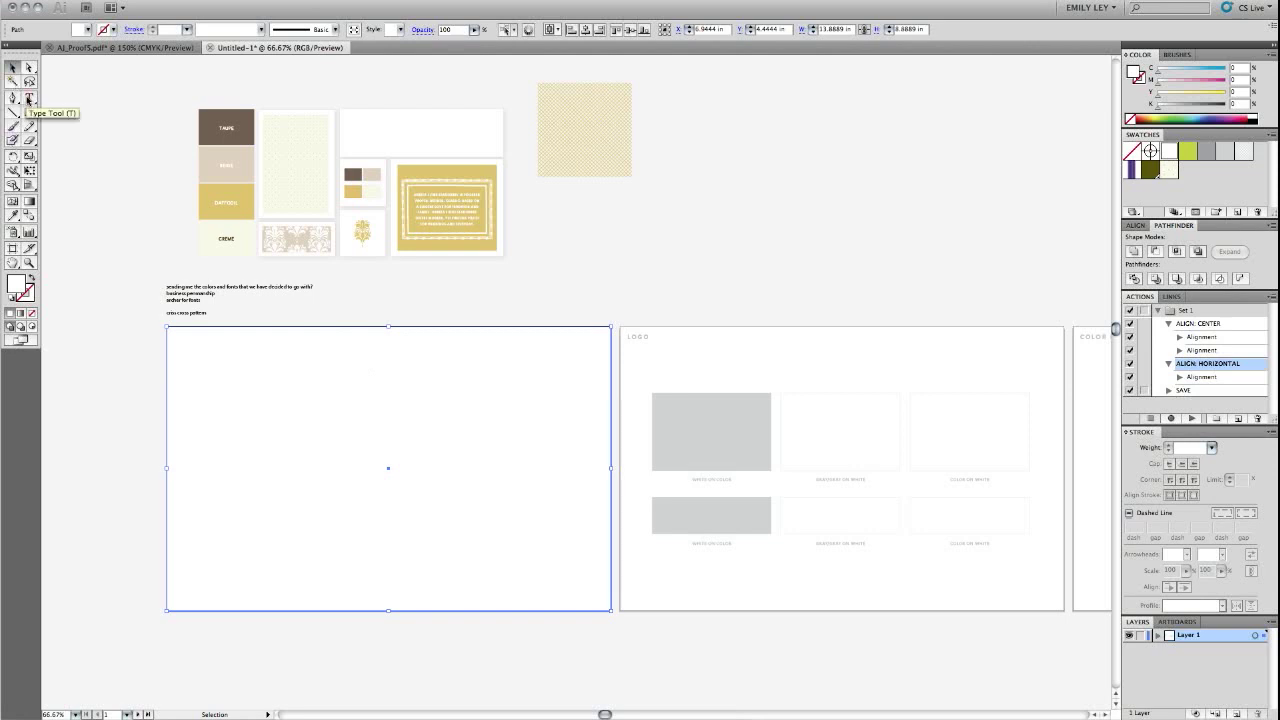
Place a copy of the TAUPE label at the lower centre of the blank first page and colour it taupe.
{"action": "left_click", "coordinate": [228, 132]}
{"action": "key", "text": "a"}
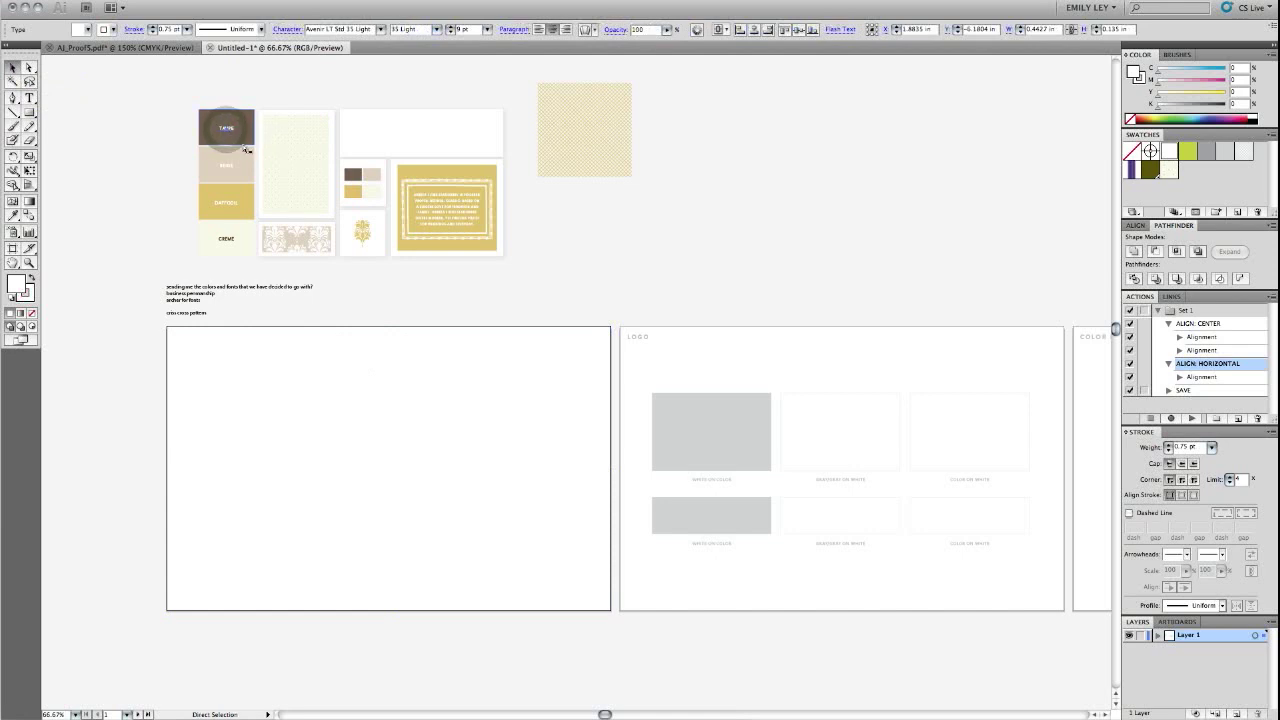
{"action": "key", "text": "v"}
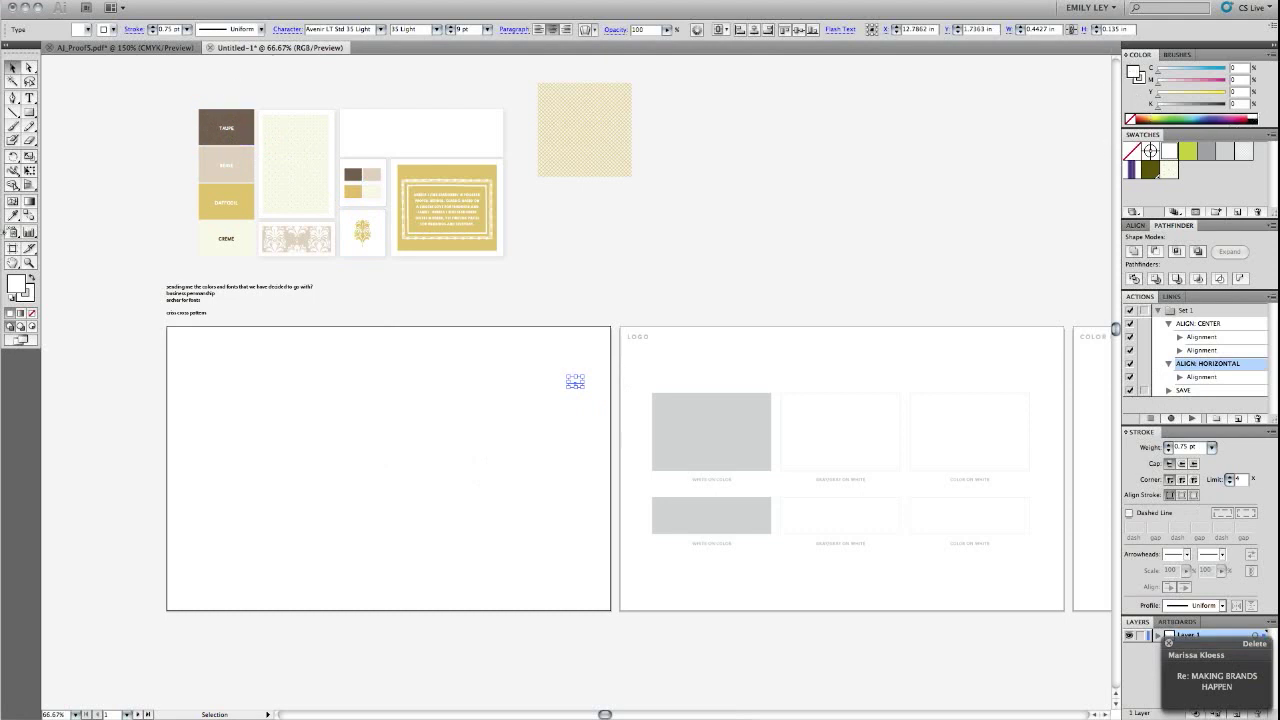
{"action": "left_click", "coordinate": [13, 217]}
{"action": "left_click", "coordinate": [201, 119]}
{"action": "left_click", "coordinate": [11, 68]}
{"action": "left_click_drag", "start_coordinate": [575, 381], "coordinate": [389, 494]}
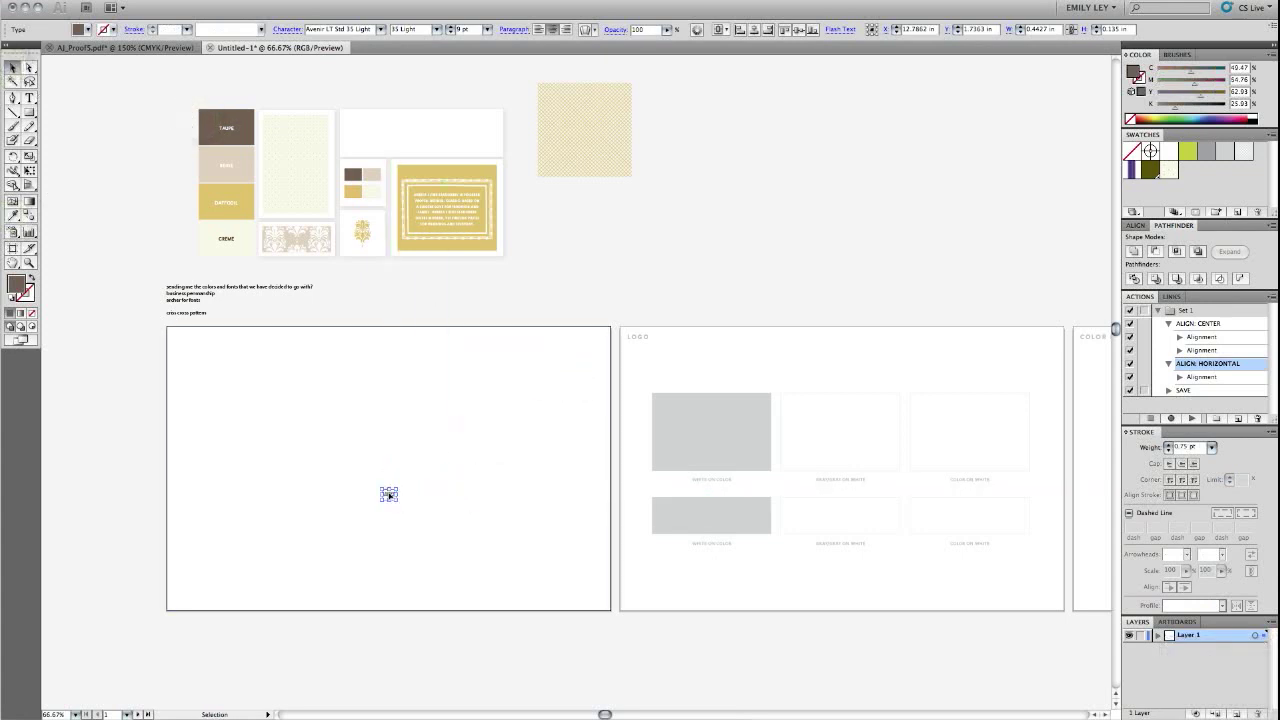
Replace the copied label's text on the first page with BRAND BOOK.
{"action": "double_click", "coordinate": [388, 493]}
{"action": "type", "text": "BRAND BOOK"}
{"action": "key", "text": "Escape"}
{"action": "left_click", "coordinate": [595, 286]}
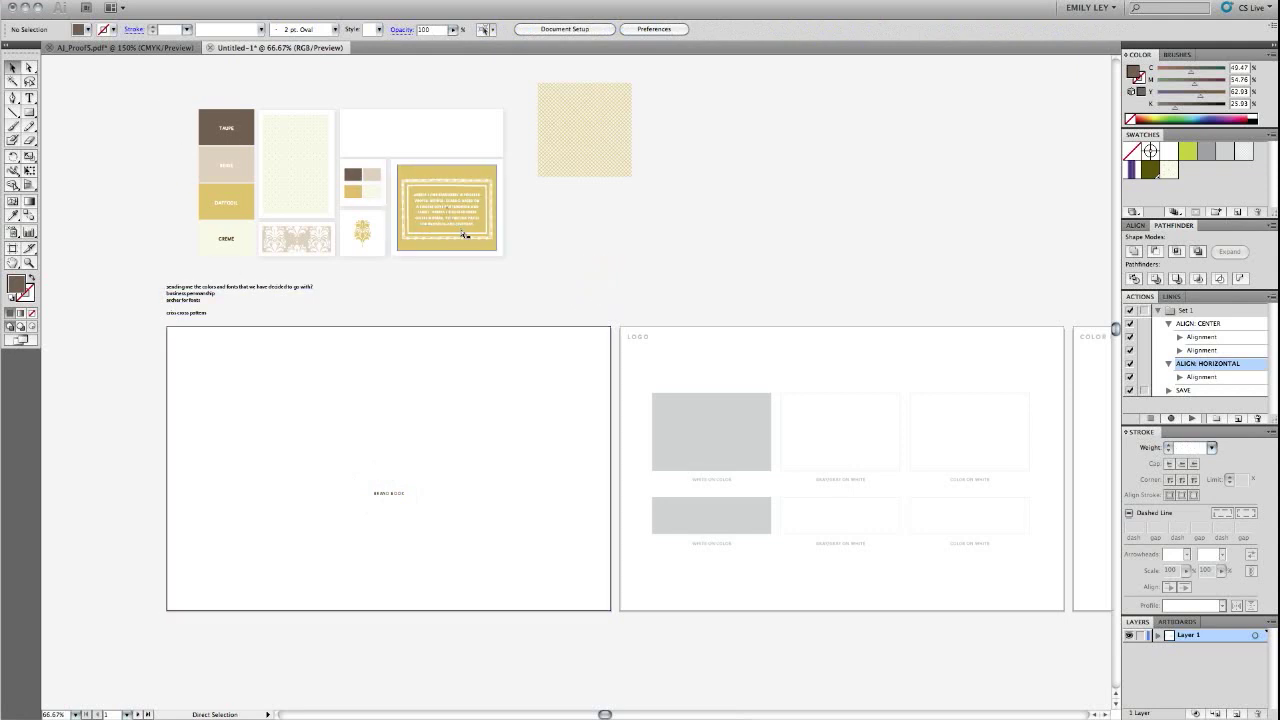
Fill both gray White on Color boxes on the Logo page with the Daffodil swatch colour.
{"action": "key", "text": "super+equal"}
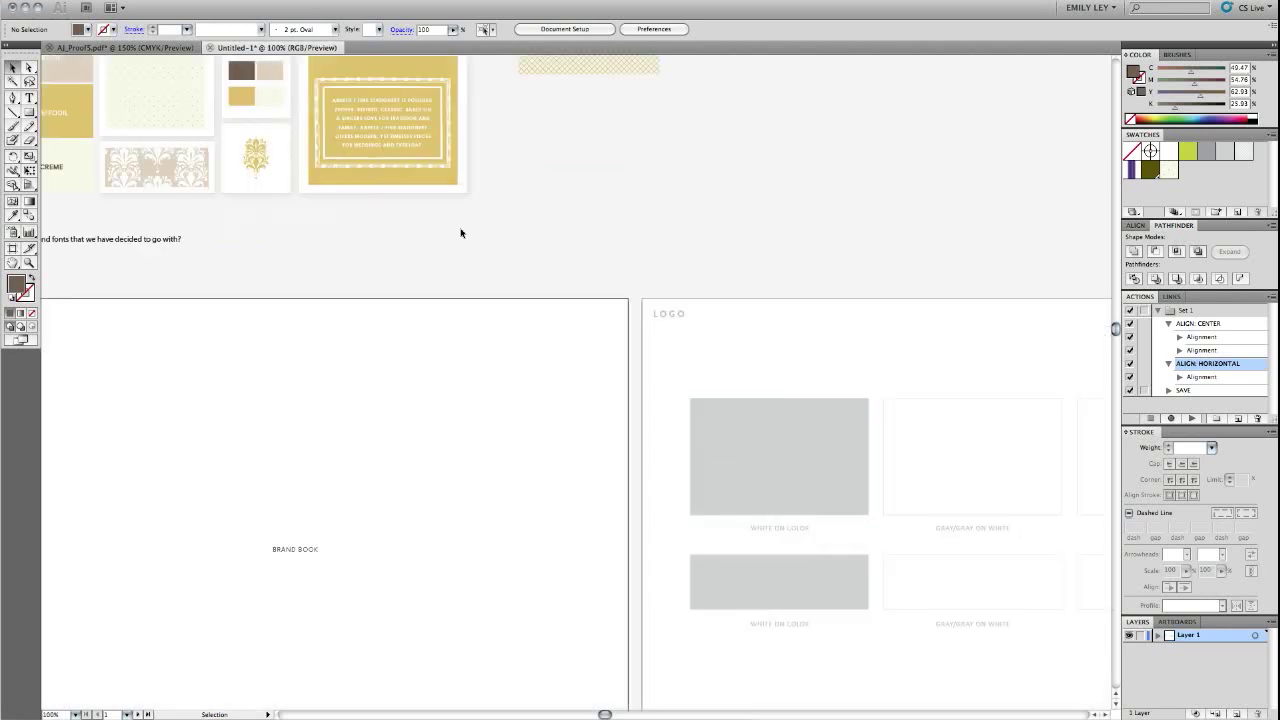
{"action": "scroll", "coordinate": [412, 236], "scroll_direction": "right", "scroll_amount": 5}
{"action": "scroll", "coordinate": [412, 236], "scroll_direction": "right", "scroll_amount": 2}
{"action": "scroll", "coordinate": [412, 236], "scroll_direction": "down", "scroll_amount": 3}
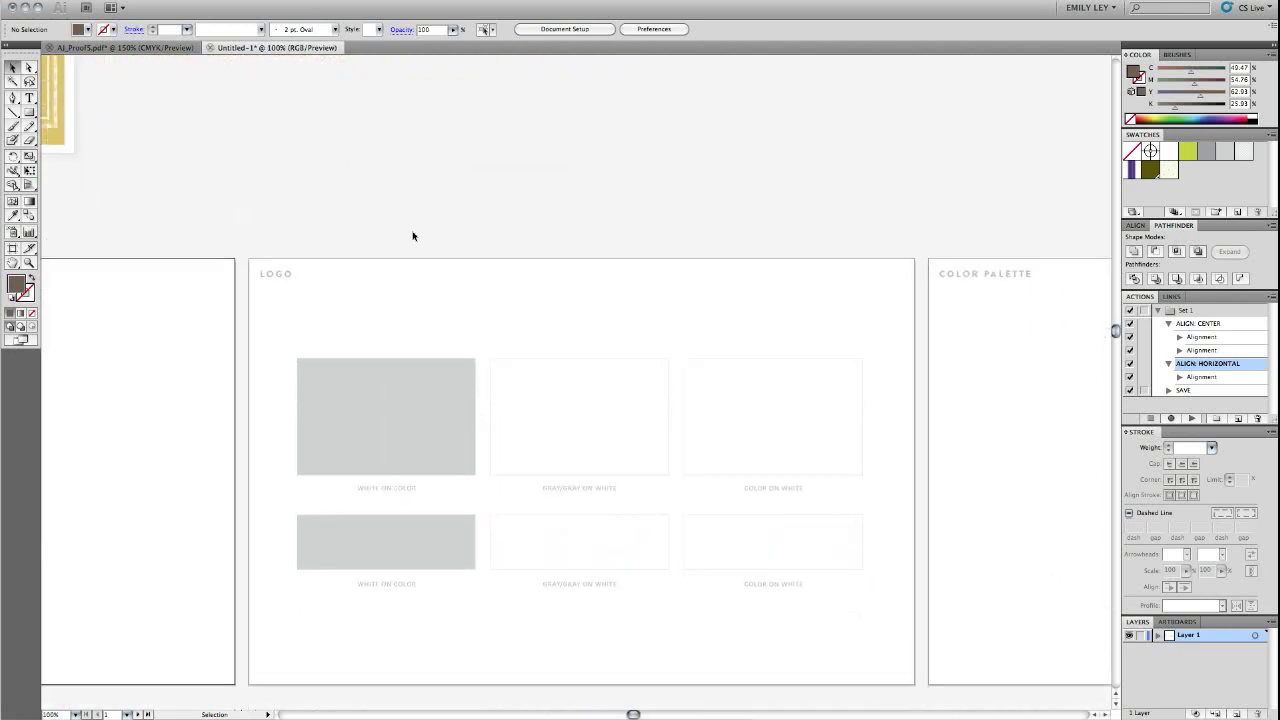
{"action": "key", "text": "super+minus"}
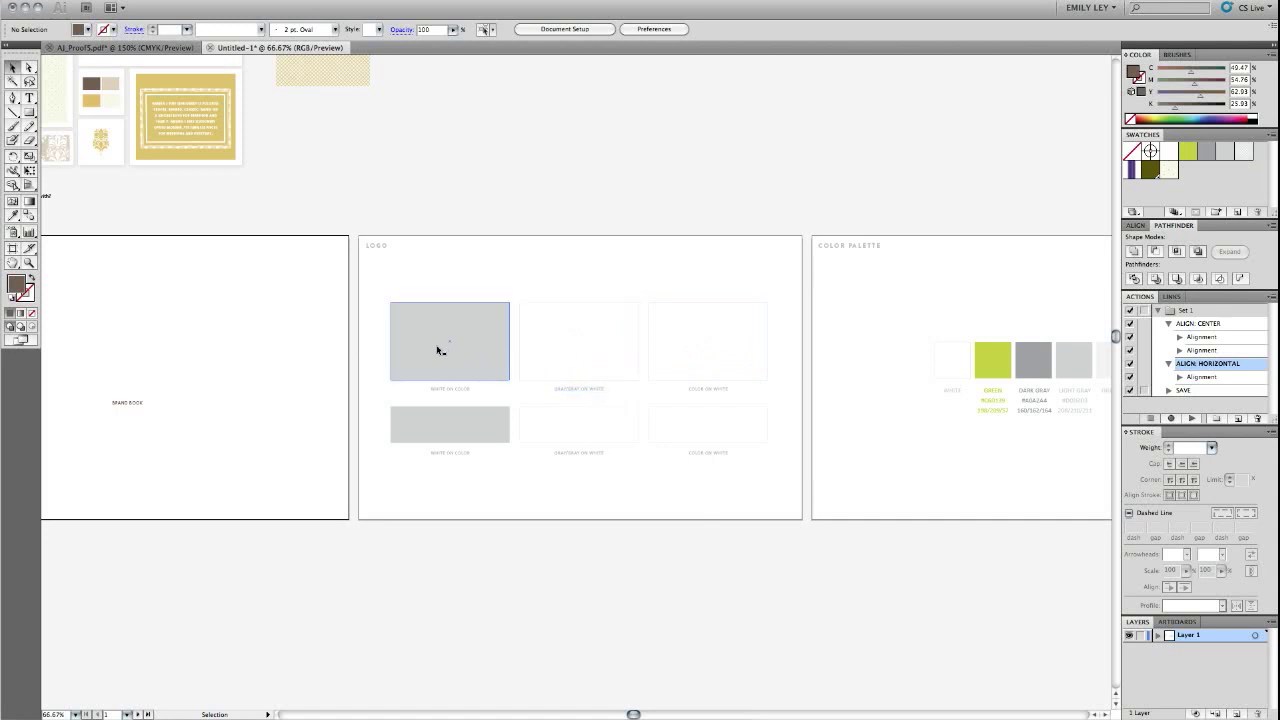
{"action": "scroll", "coordinate": [395, 364], "scroll_direction": "left", "scroll_amount": 3}
{"action": "scroll", "coordinate": [394, 363], "scroll_direction": "up", "scroll_amount": 2}
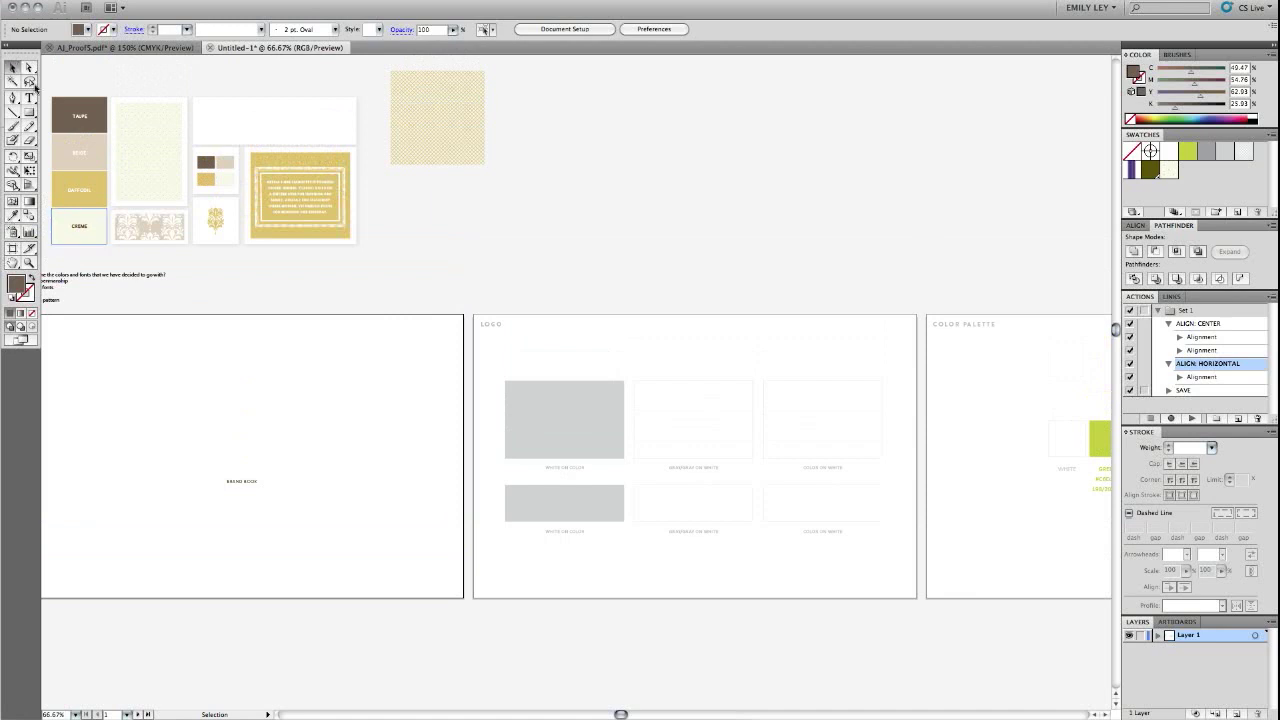
{"action": "left_click", "coordinate": [569, 411]}
{"action": "left_click", "coordinate": [564, 506], "text": "shift"}
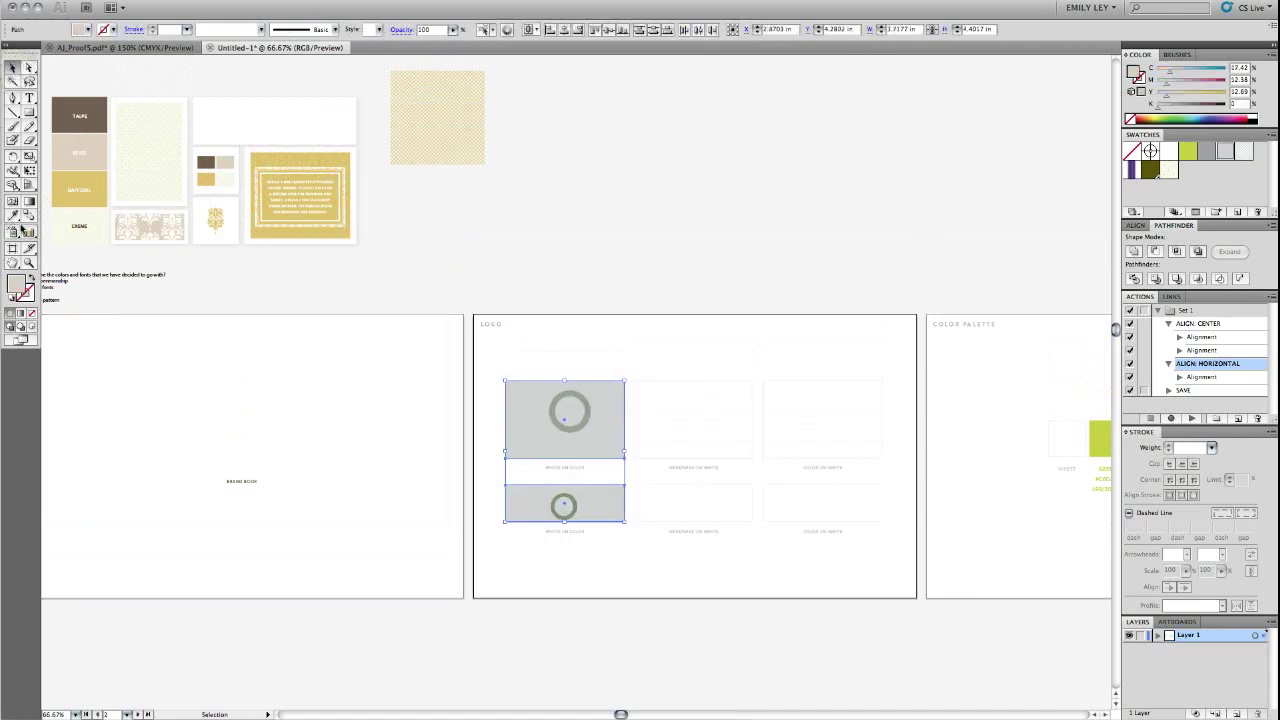
{"action": "left_click", "coordinate": [14, 217]}
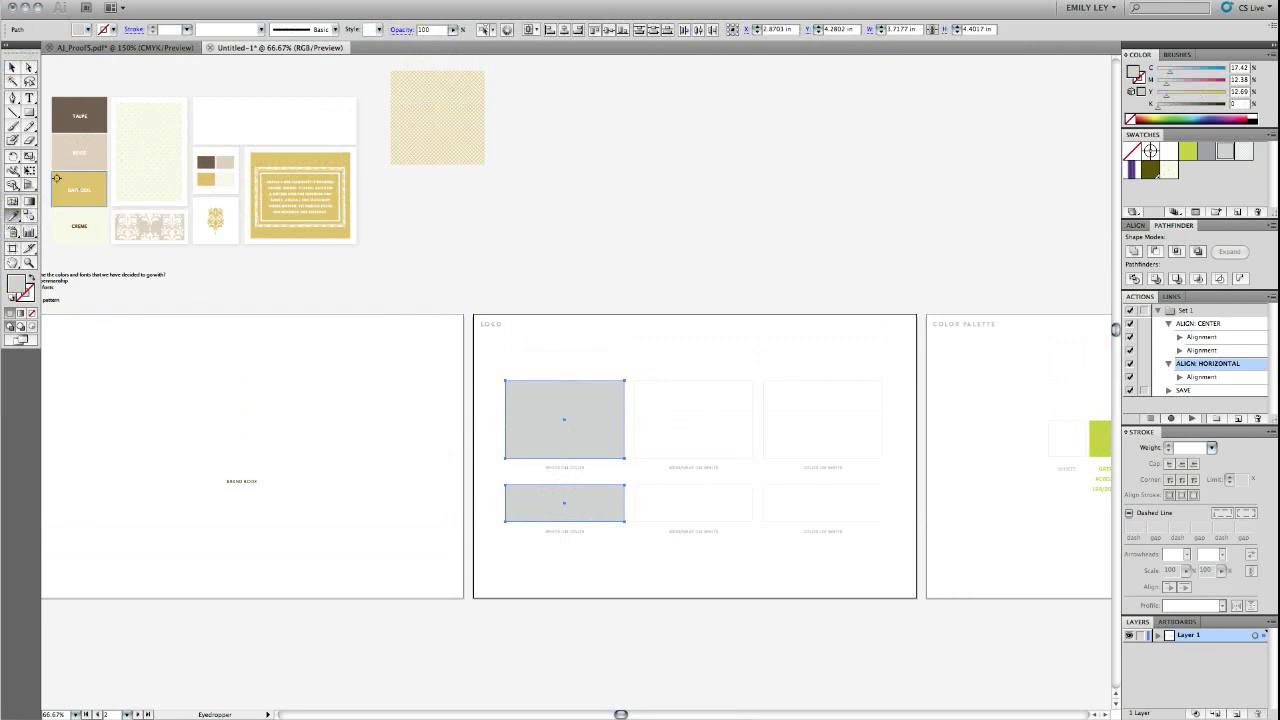
{"action": "left_click", "coordinate": [57, 178]}
{"action": "left_click", "coordinate": [12, 67]}
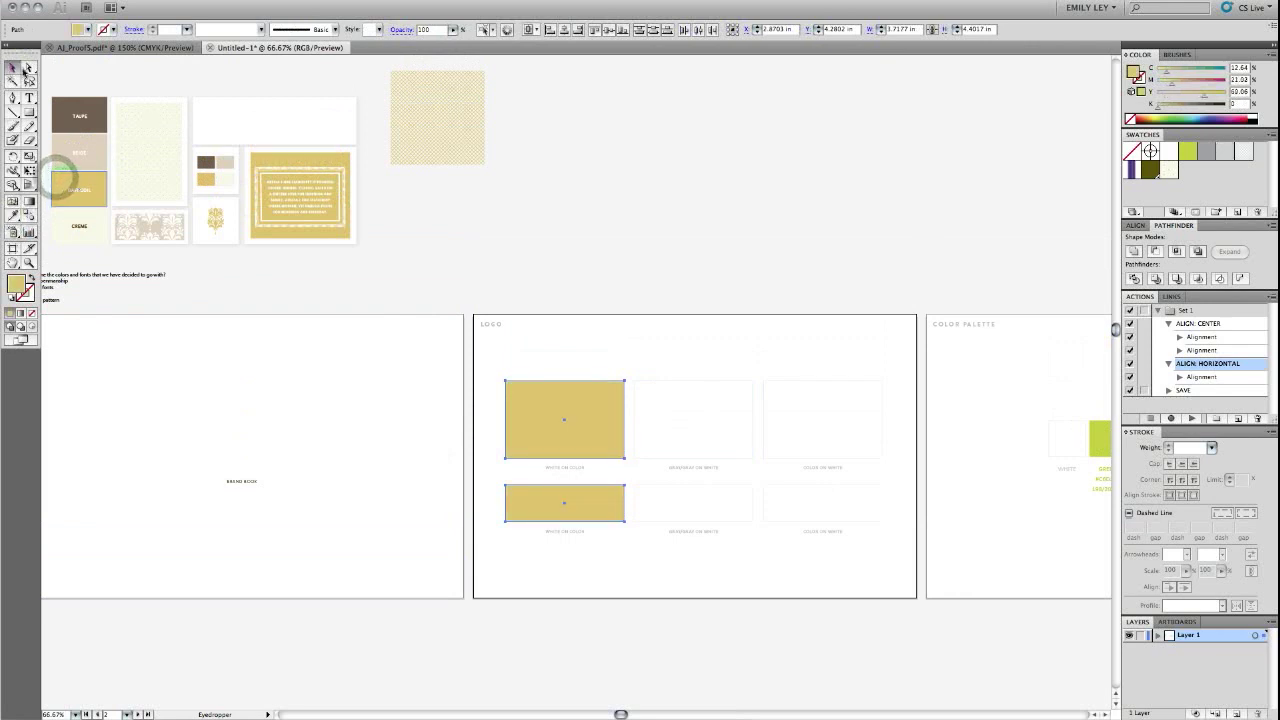
{"action": "left_click", "coordinate": [544, 238]}
Delete the empty white panel and the white frames behind the dotted pattern and the envelope thumbnails.
{"action": "scroll", "coordinate": [240, 203], "scroll_direction": "left", "scroll_amount": 2}
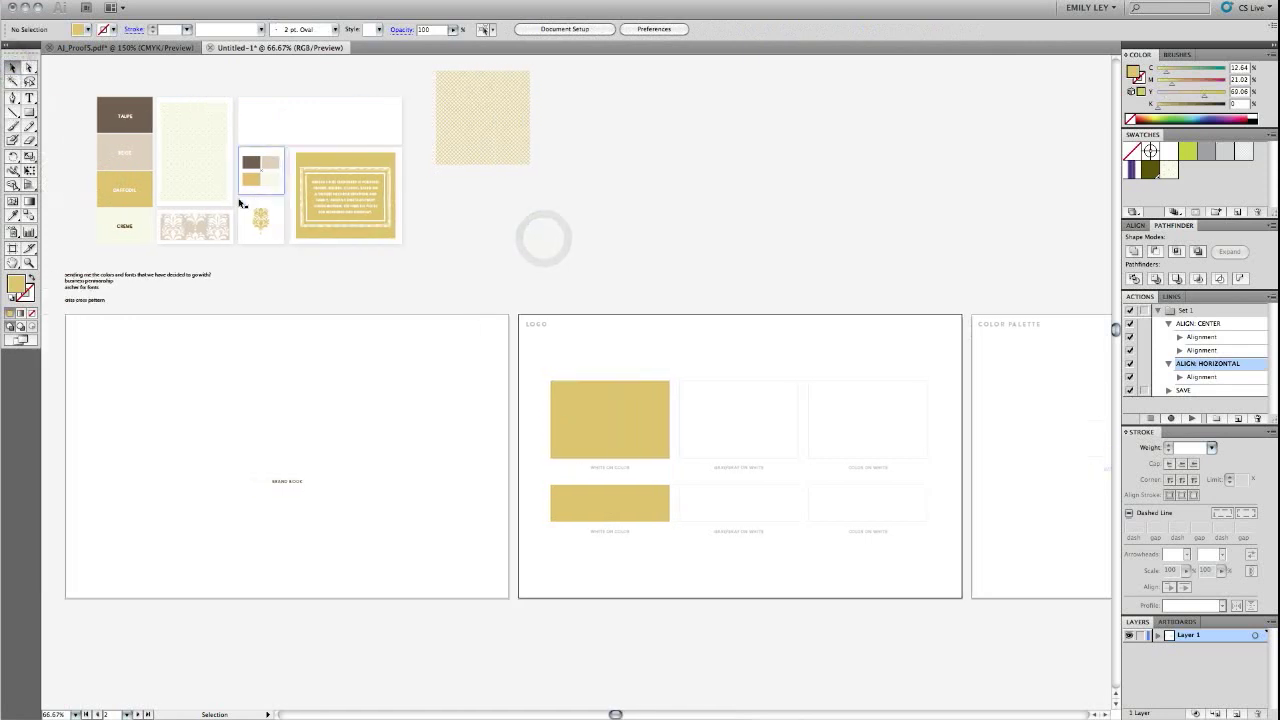
{"action": "scroll", "coordinate": [240, 203], "scroll_direction": "left", "scroll_amount": 2}
{"action": "left_click", "coordinate": [360, 123]}
{"action": "key", "text": "Delete"}
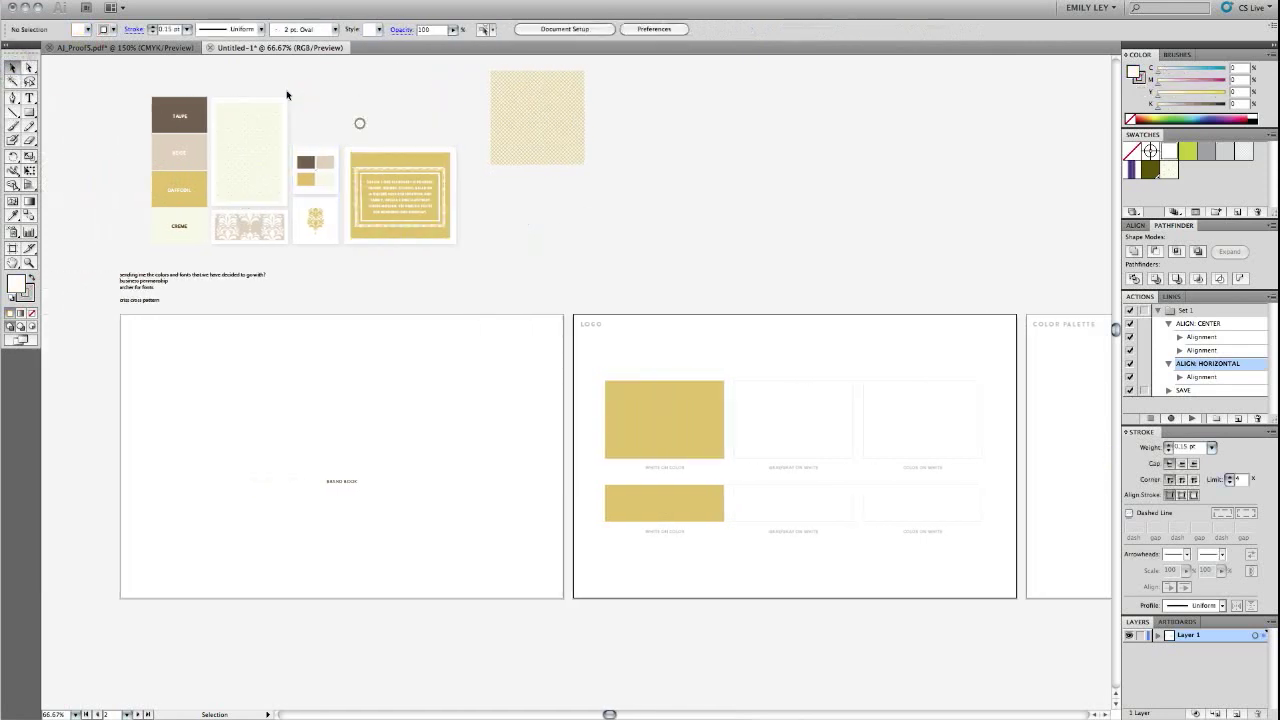
{"action": "left_click", "coordinate": [272, 96]}
{"action": "key", "text": "Delete"}
{"action": "left_click", "coordinate": [318, 149]}
{"action": "key", "text": "Delete"}
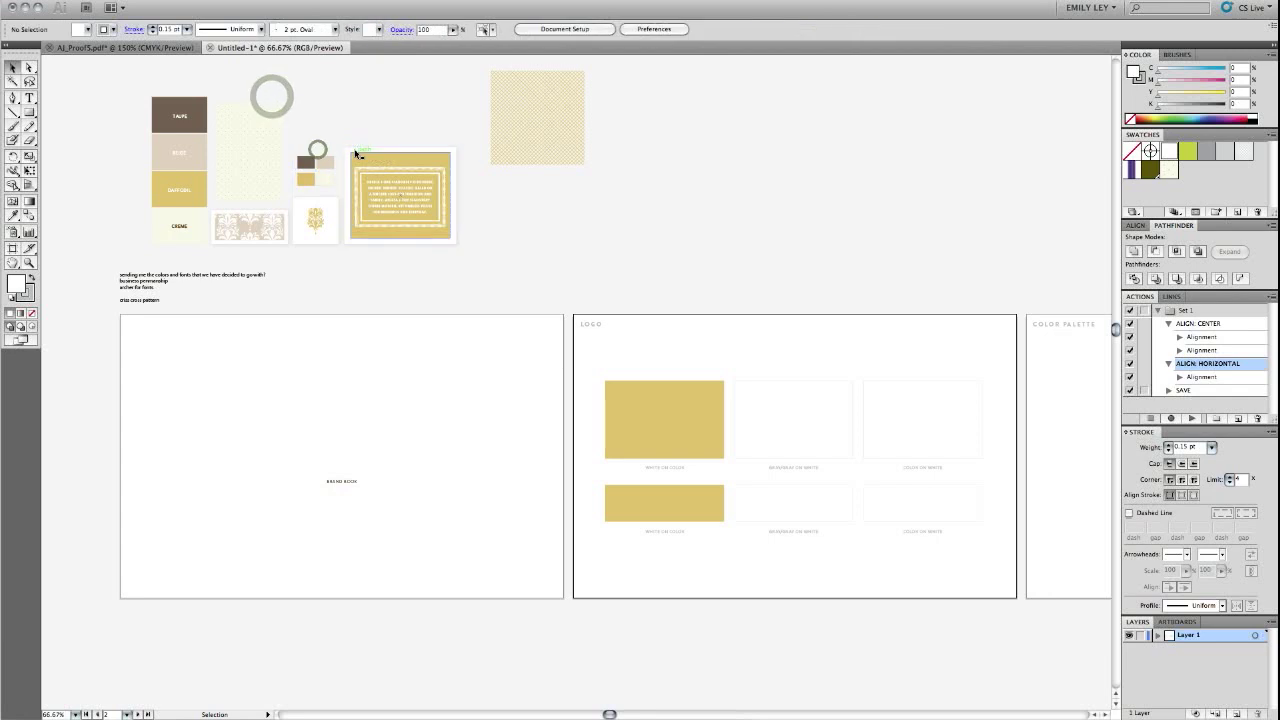
Delete the white frames behind the gold text panel, the gold ornament and the damask pattern.
{"action": "left_click", "coordinate": [354, 150]}
{"action": "left_click", "coordinate": [354, 127]}
{"action": "left_click", "coordinate": [352, 149]}
{"action": "key", "text": "Delete"}
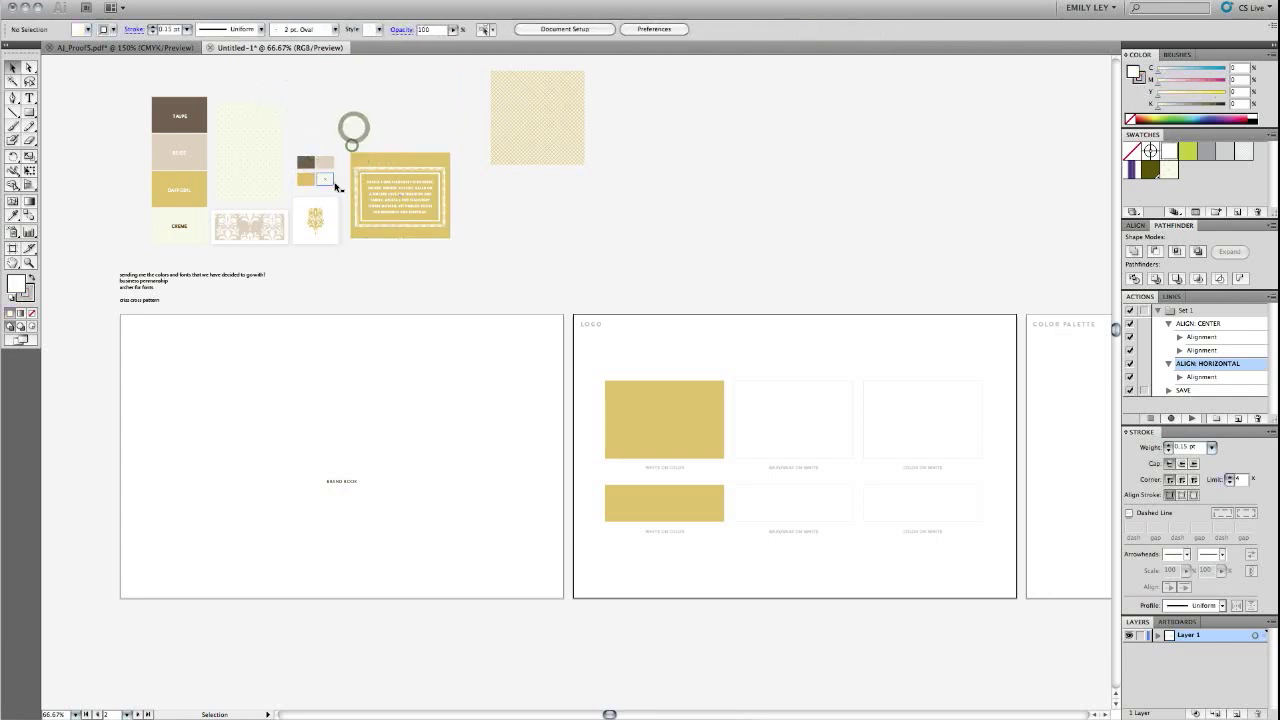
{"action": "left_click", "coordinate": [331, 202]}
{"action": "key", "text": "Delete"}
{"action": "left_click", "coordinate": [283, 212]}
{"action": "key", "text": "Delete"}
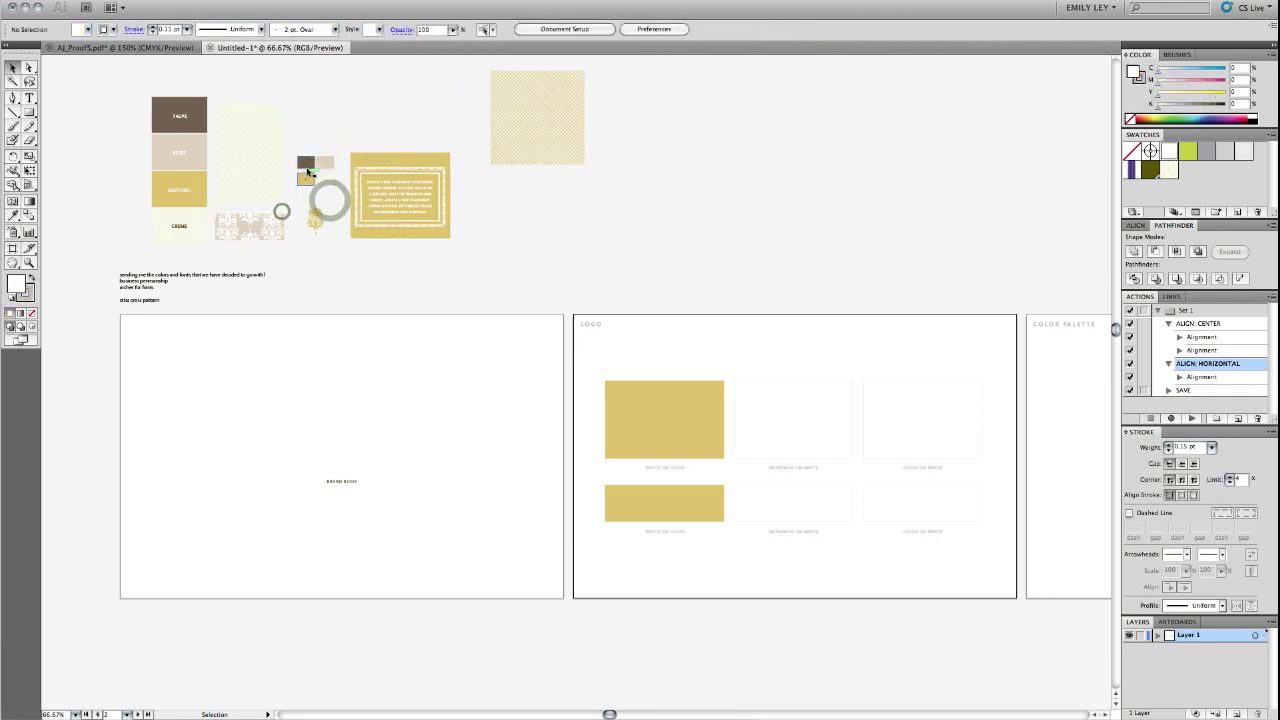
Delete the four small envelope thumbnails from the brand artwork.
{"action": "left_click_drag", "start_coordinate": [298, 137], "coordinate": [332, 195]}
{"action": "key", "text": "Delete"}
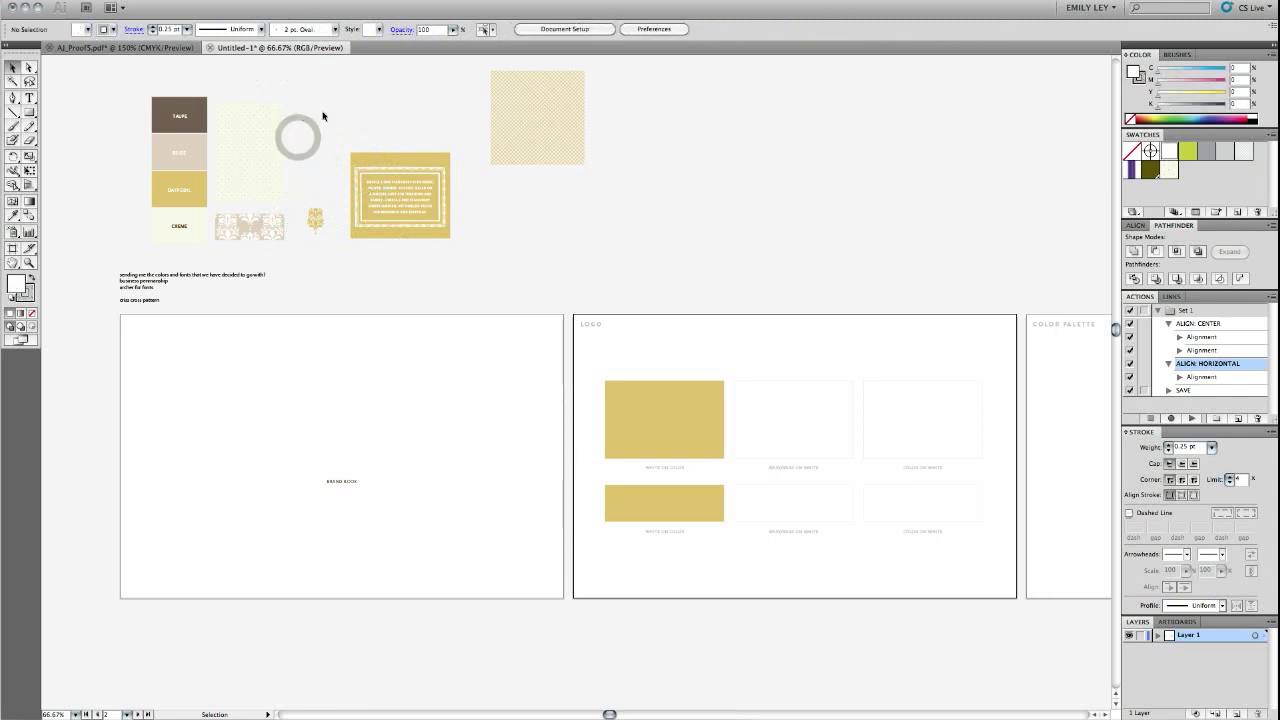
{"action": "left_click", "coordinate": [322, 111]}
Move all the remaining brand artwork and notes across to the space above the Color Palette page.
{"action": "left_click_drag", "start_coordinate": [108, 73], "coordinate": [592, 302]}
{"action": "left_click_drag", "start_coordinate": [169, 226], "coordinate": [815, 219]}
{"action": "scroll", "coordinate": [815, 219], "scroll_direction": "right", "scroll_amount": 6}
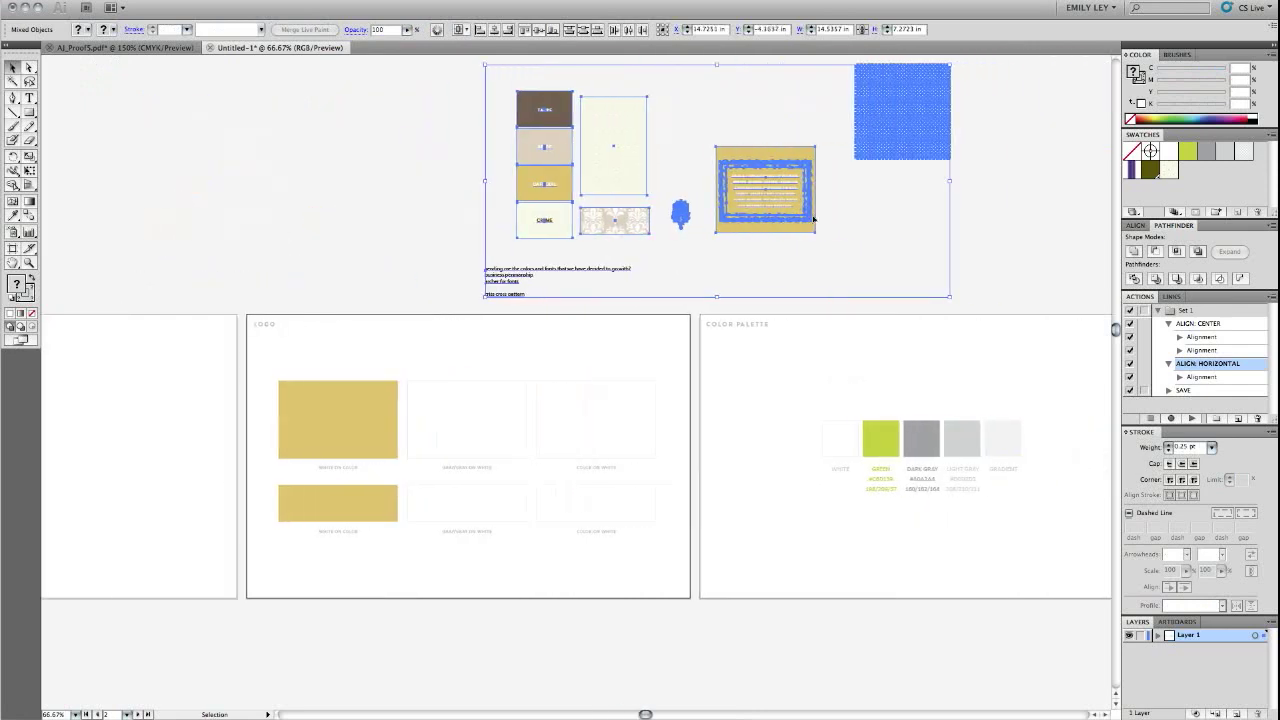
{"action": "left_click_drag", "start_coordinate": [525, 186], "coordinate": [717, 184]}
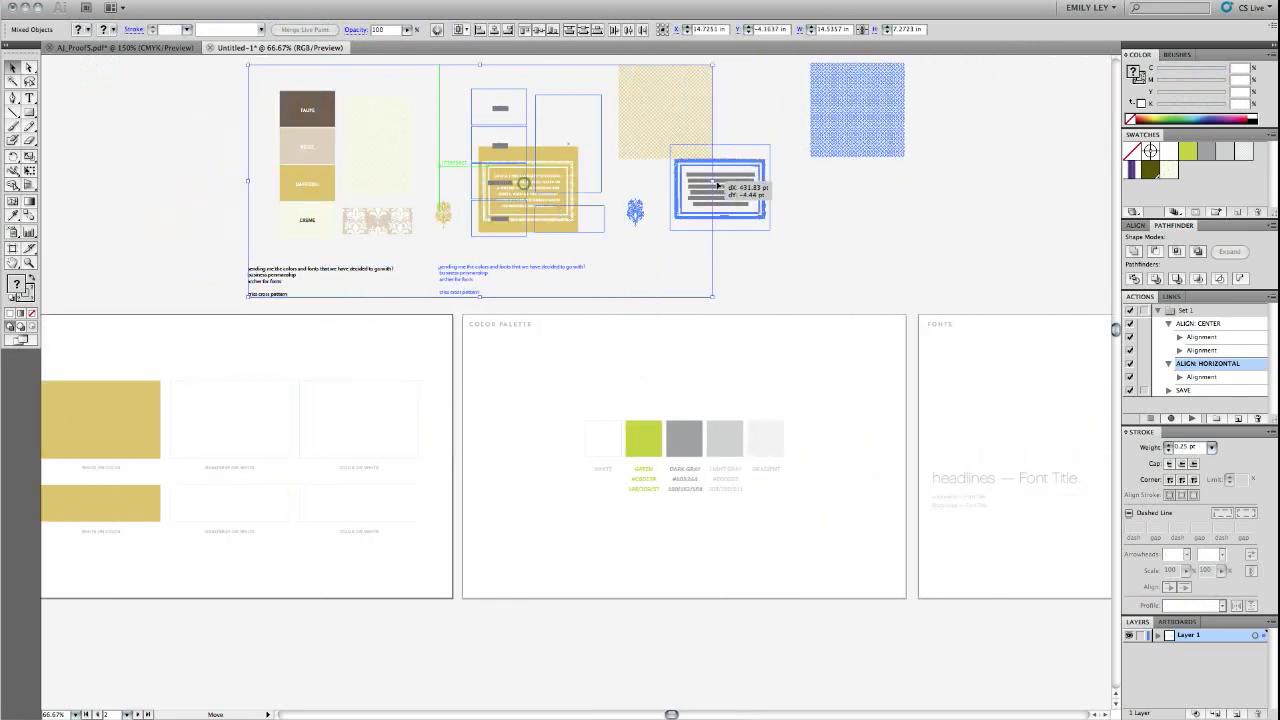
{"action": "left_click", "coordinate": [972, 215]}
Cut the Taupe, Beige, Daffodil and Creme swatches and paste them on the Color Palette page, left of the template swatches.
{"action": "left_click_drag", "start_coordinate": [406, 83], "coordinate": [513, 231]}
{"action": "key", "text": "super+x"}
{"action": "scroll", "coordinate": [575, 287], "scroll_direction": "down", "scroll_amount": 2}
{"action": "key", "text": "super+v"}
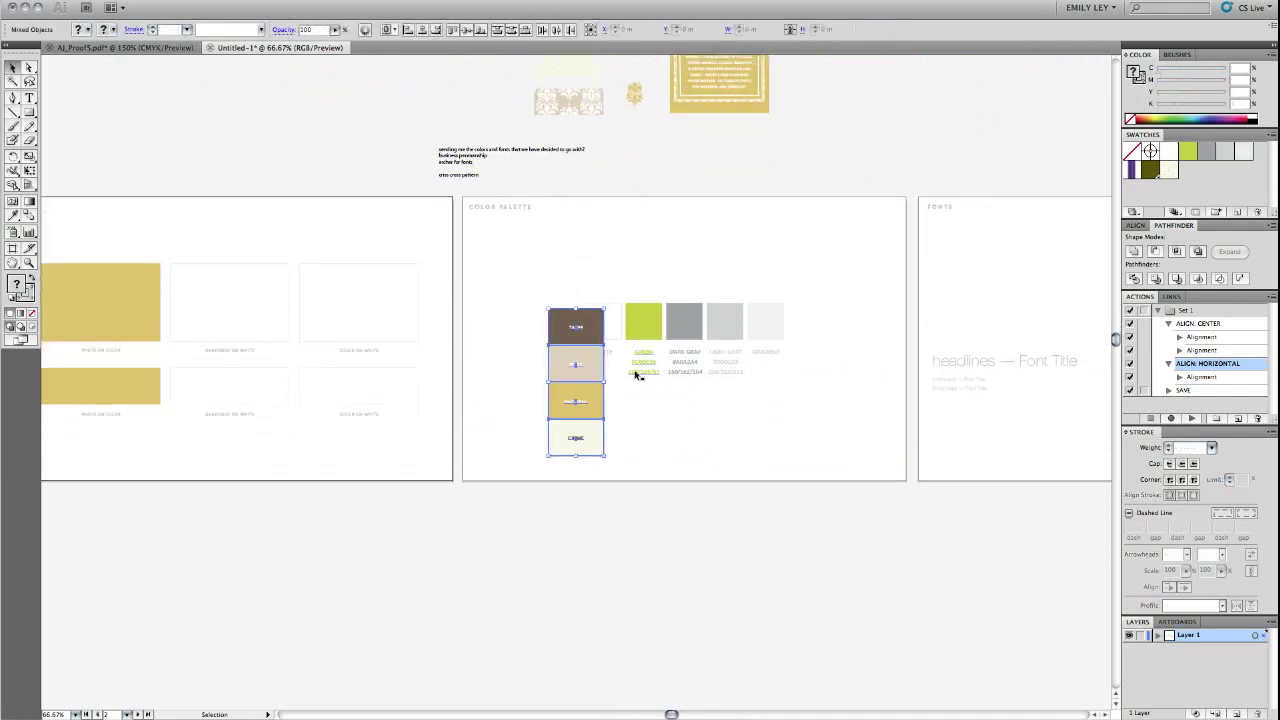
{"action": "left_click_drag", "start_coordinate": [578, 366], "coordinate": [522, 314]}
{"action": "left_click", "coordinate": [763, 443]}
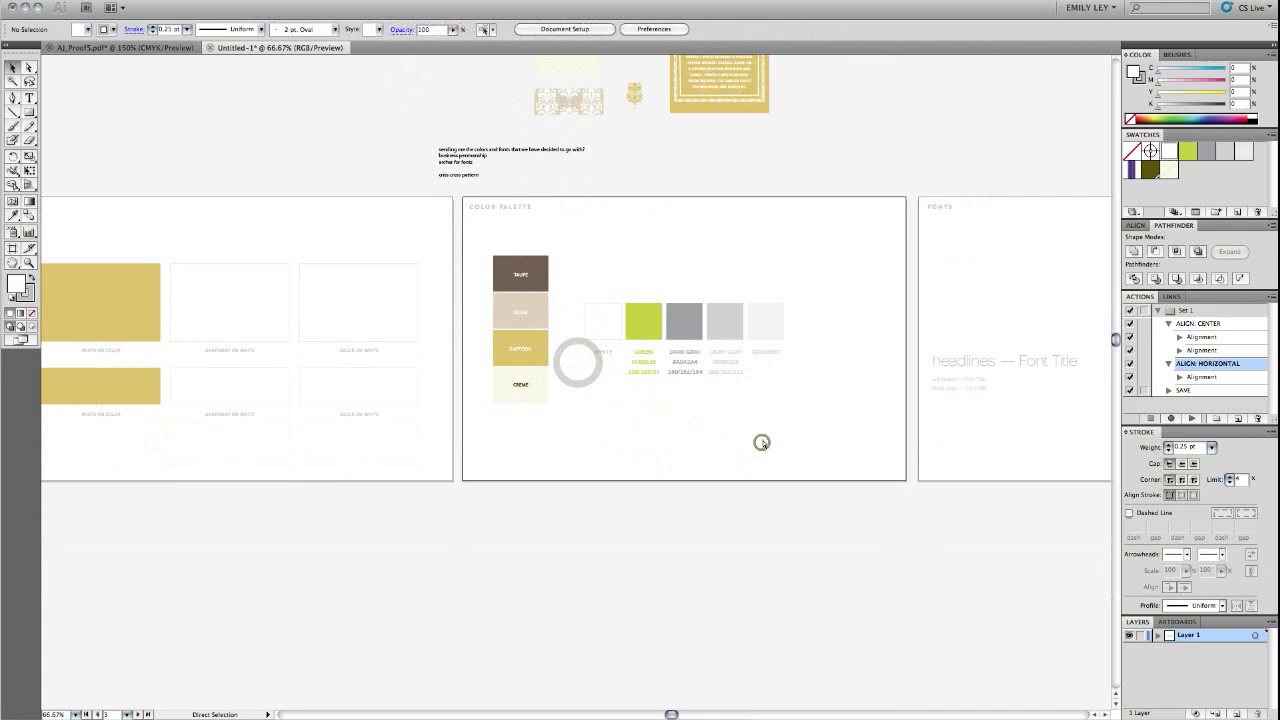
Fill the white template swatch on the Color Palette page with the Creme swatch colour.
{"action": "key", "text": "super+plus"}
{"action": "key", "text": "super+plus"}
{"action": "scroll", "coordinate": [806, 414], "scroll_direction": "up", "scroll_amount": 3}
{"action": "scroll", "coordinate": [806, 414], "scroll_direction": "right", "scroll_amount": 5}
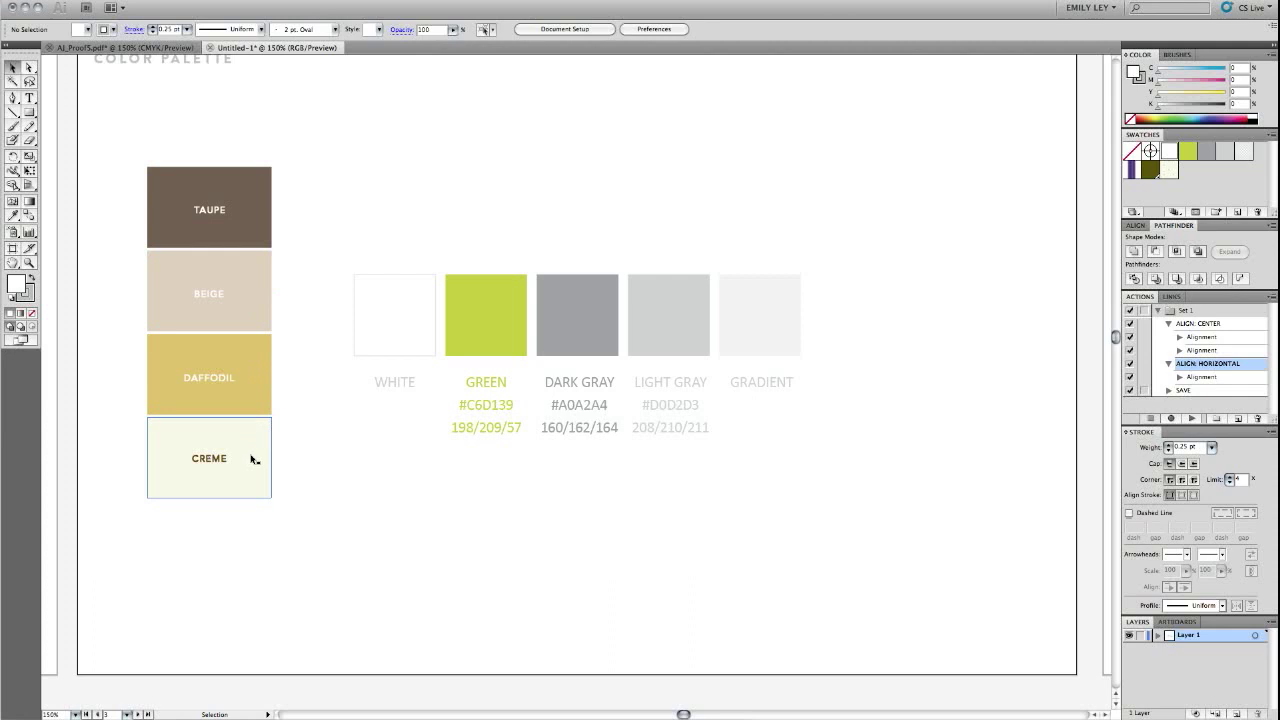
{"action": "left_click", "coordinate": [383, 358]}
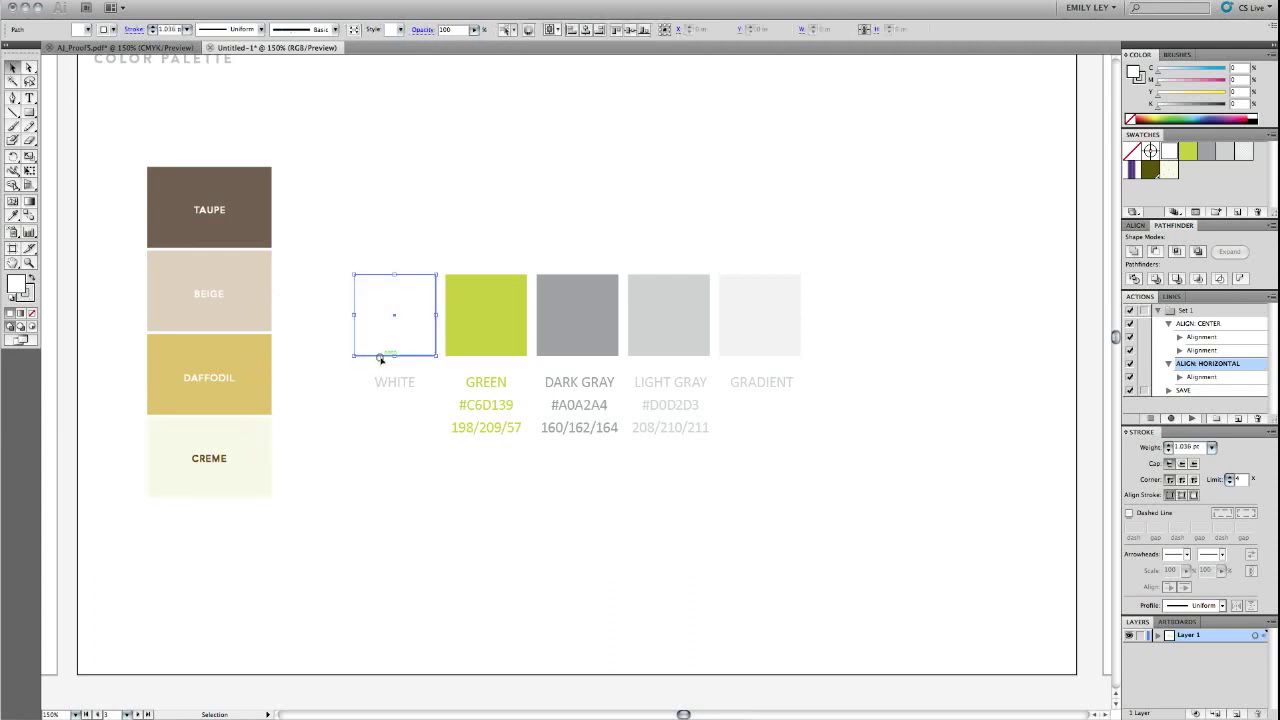
{"action": "key", "text": "shift+o"}
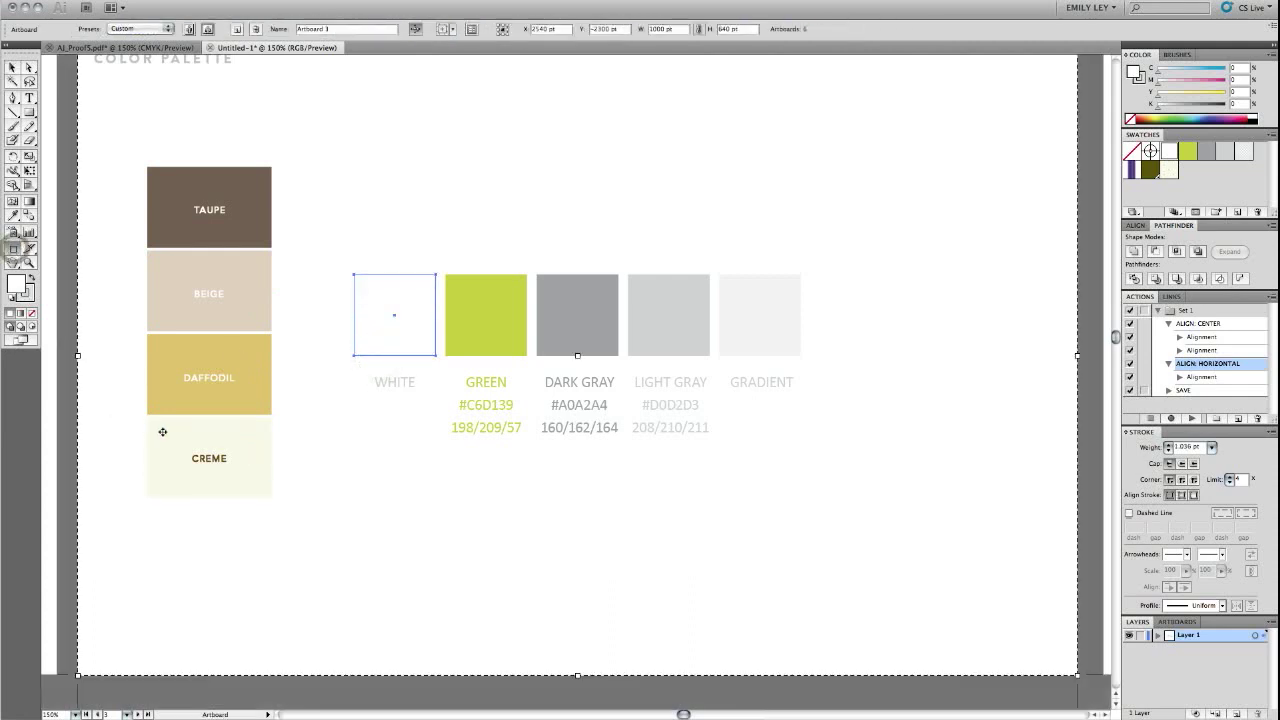
{"action": "left_click", "coordinate": [12, 68]}
{"action": "left_click", "coordinate": [13, 215]}
{"action": "left_click", "coordinate": [171, 437]}
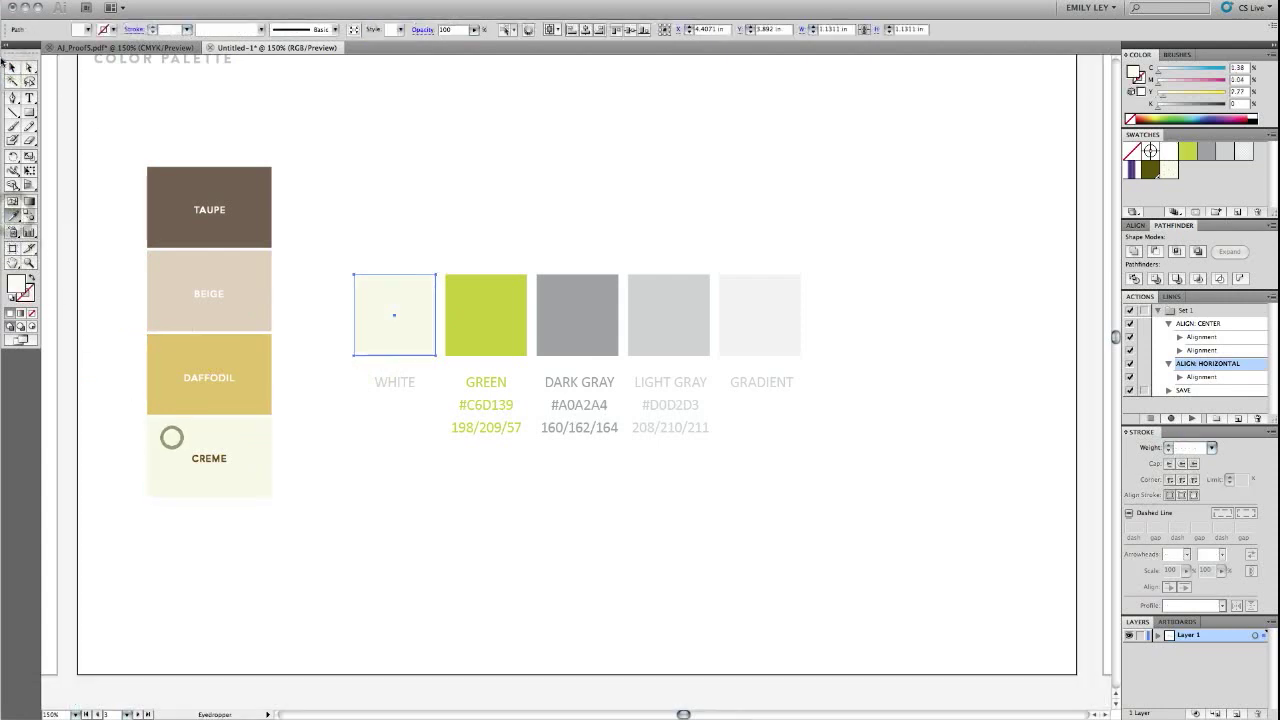
{"action": "key", "text": "v"}
{"action": "left_click", "coordinate": [371, 209]}
Replace the WHITE label under the first template swatch with CREME, accepting the legacy text update.
{"action": "double_click", "coordinate": [382, 384]}
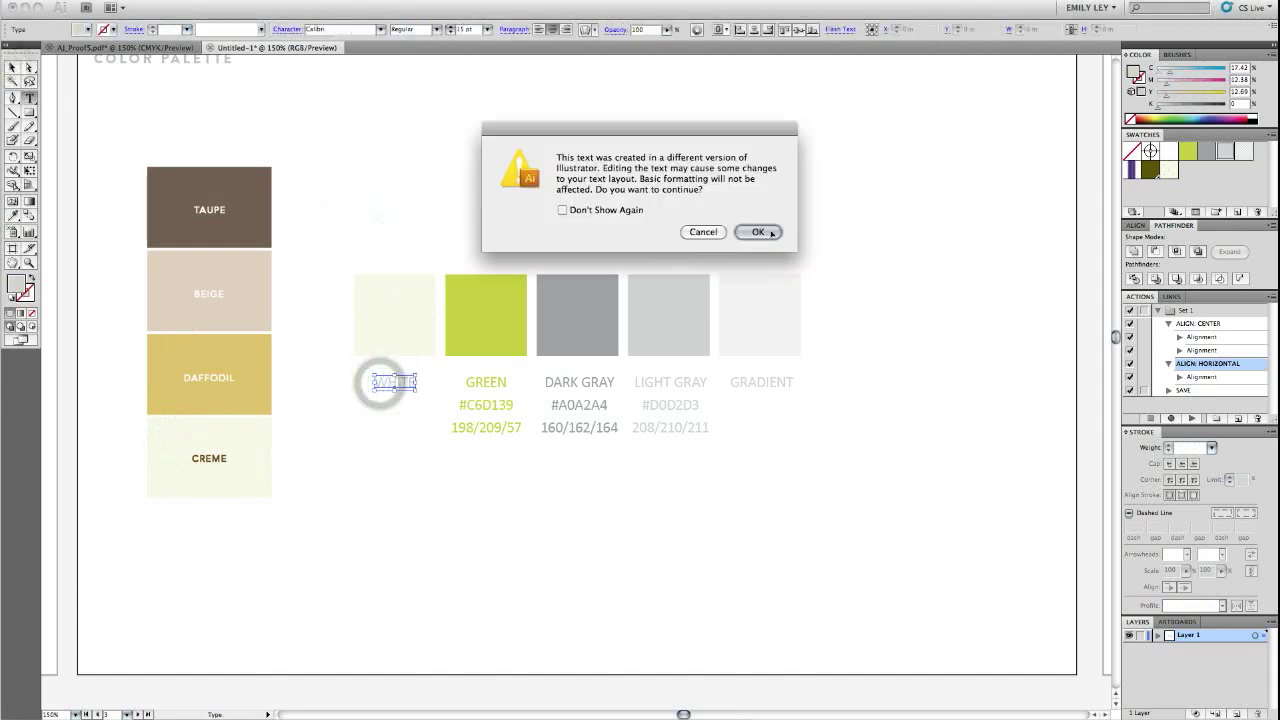
{"action": "left_click", "coordinate": [744, 237]}
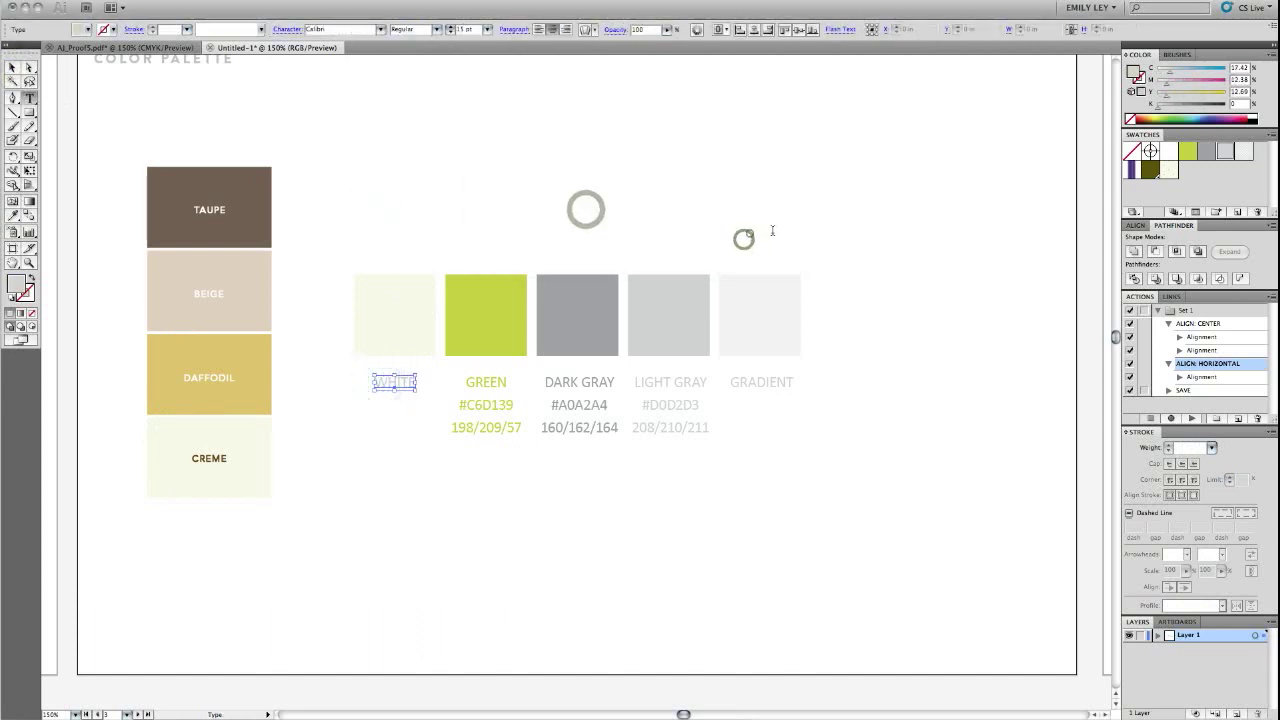
{"action": "double_click", "coordinate": [400, 384]}
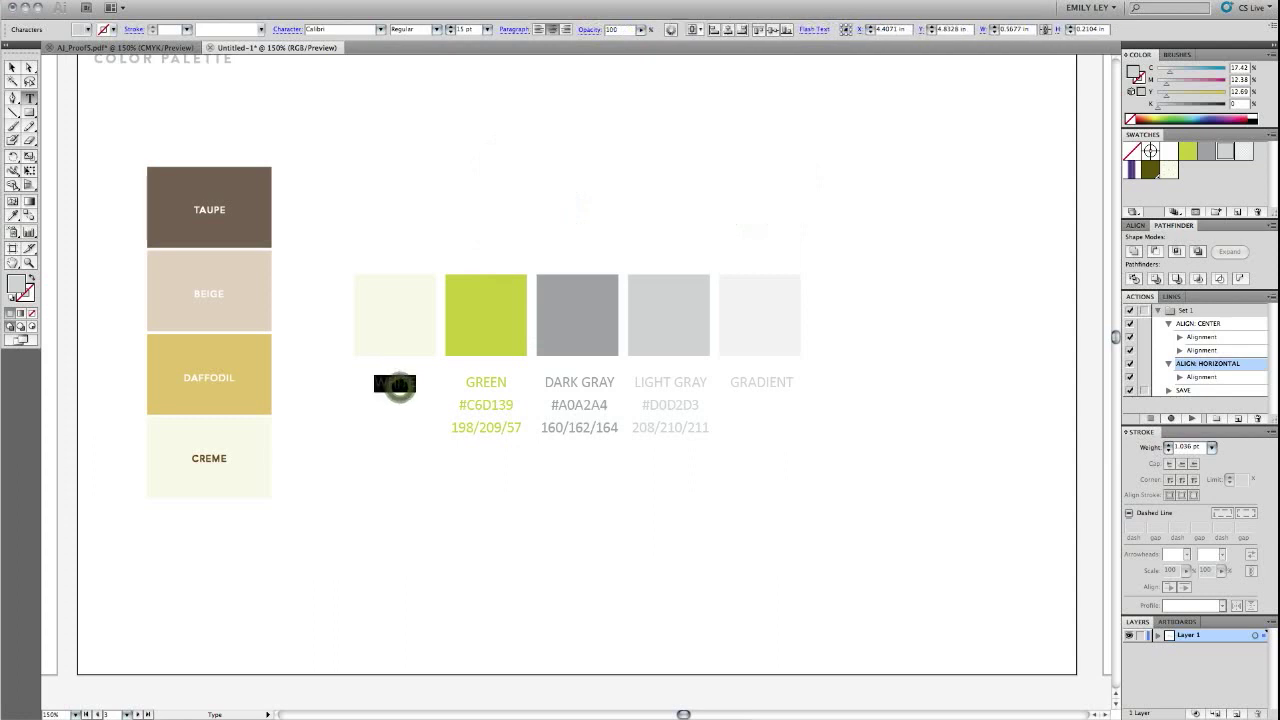
{"action": "type", "text": "CREME"}
{"action": "key", "text": "Escape"}
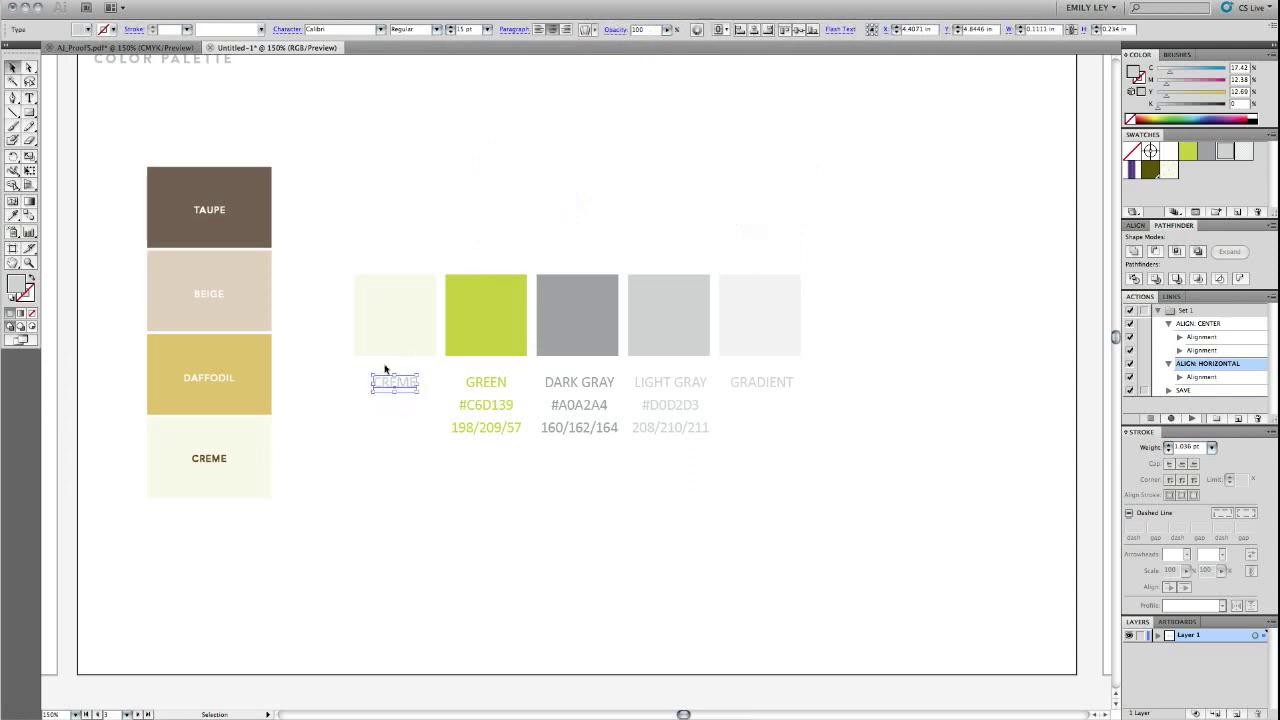
Switch the colour readout for the Creme template swatch to RGB mode.
{"action": "left_click", "coordinate": [385, 330]}
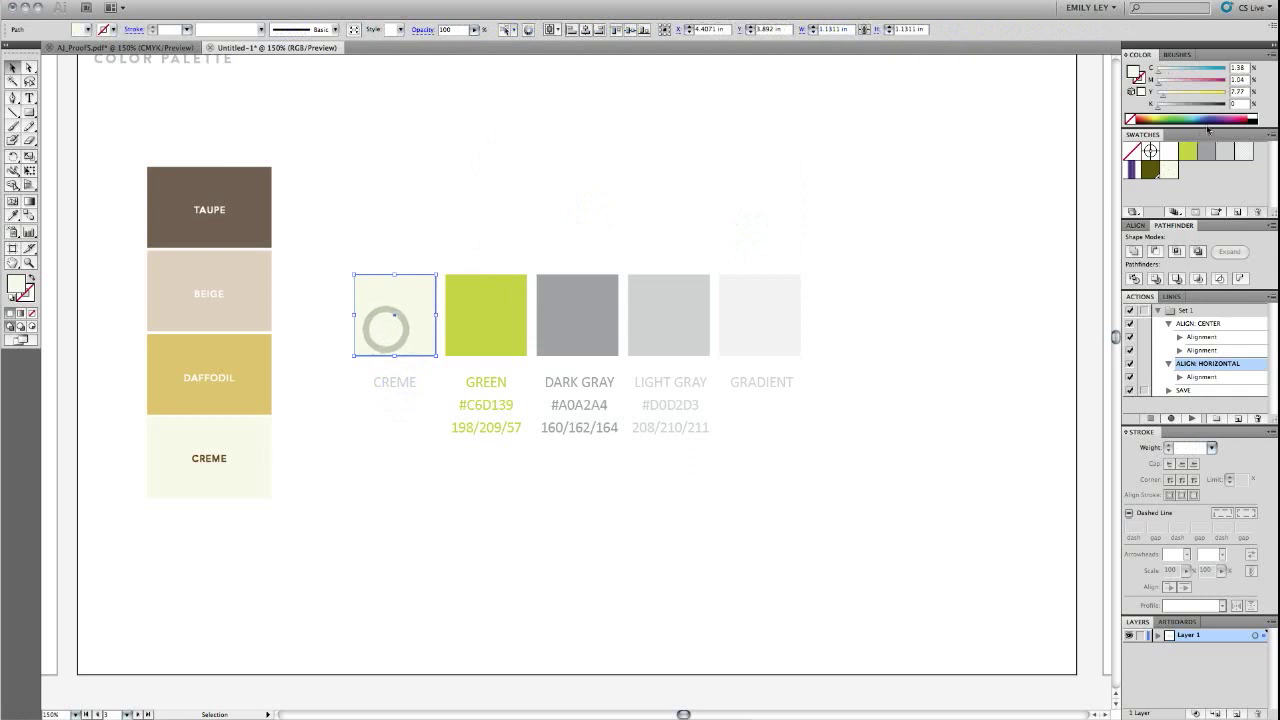
{"action": "left_click", "coordinate": [1274, 57]}
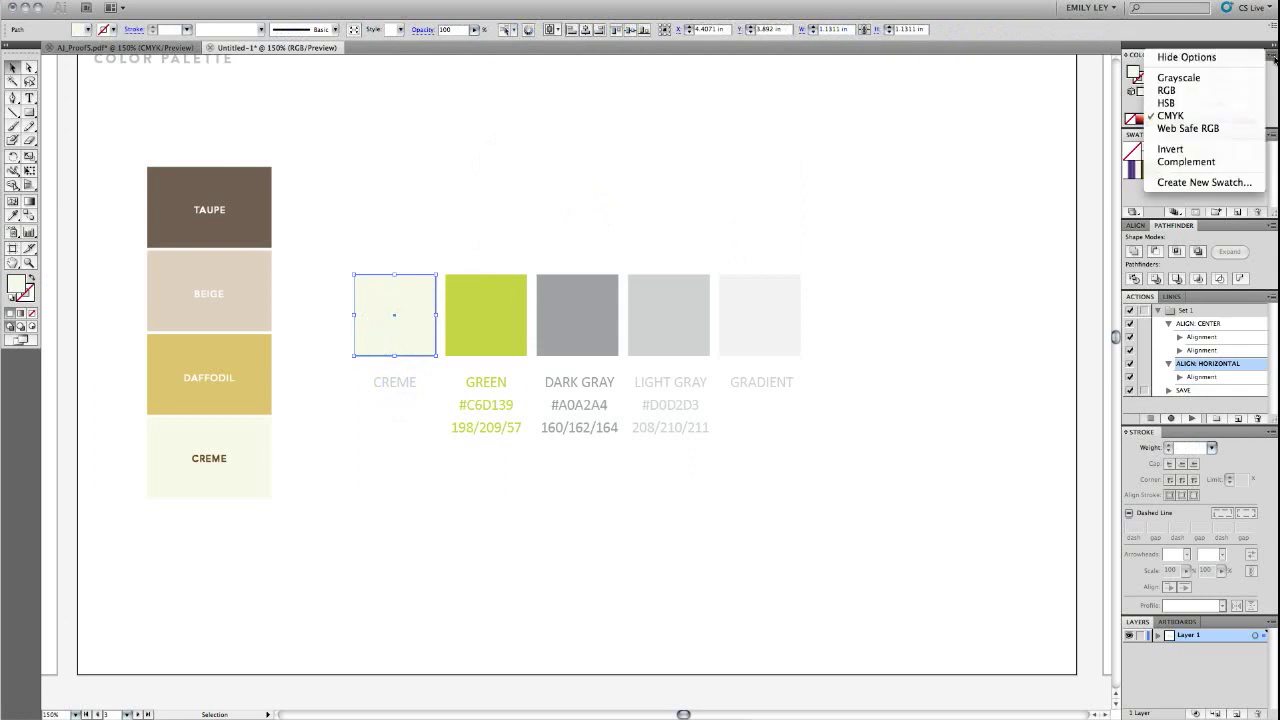
{"action": "left_click", "coordinate": [1200, 92]}
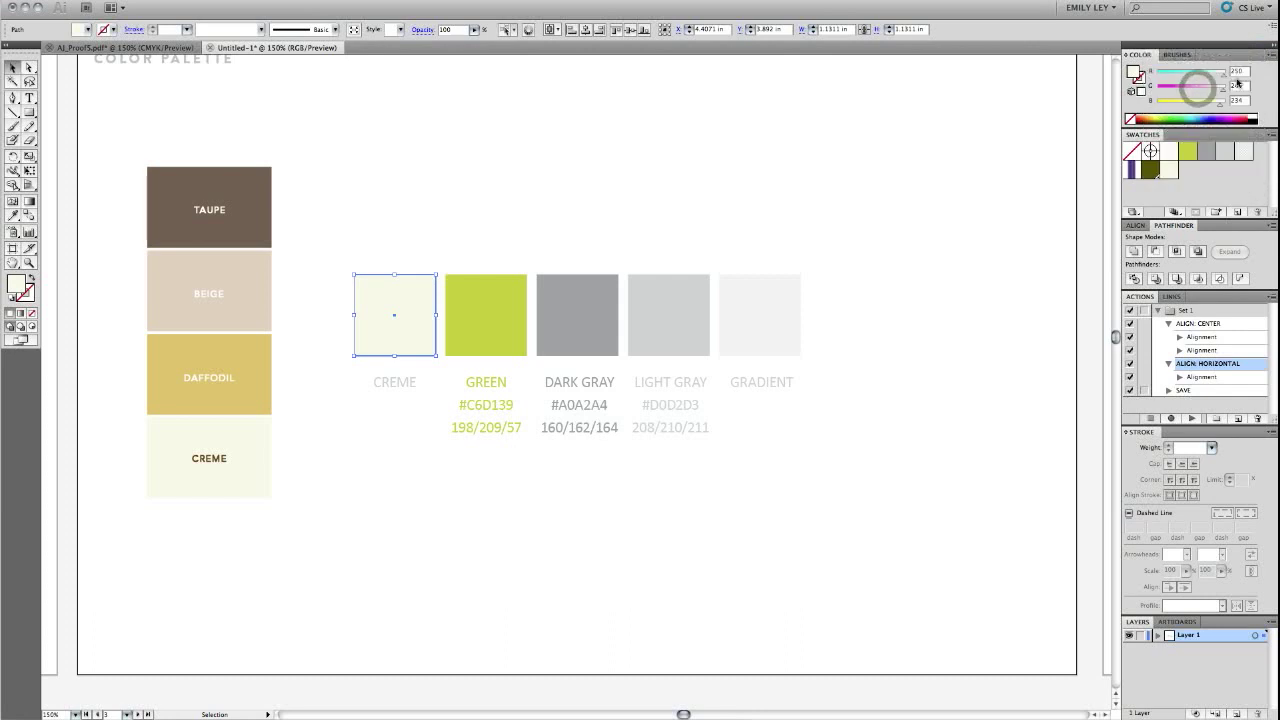
{"action": "left_click", "coordinate": [1274, 57]}
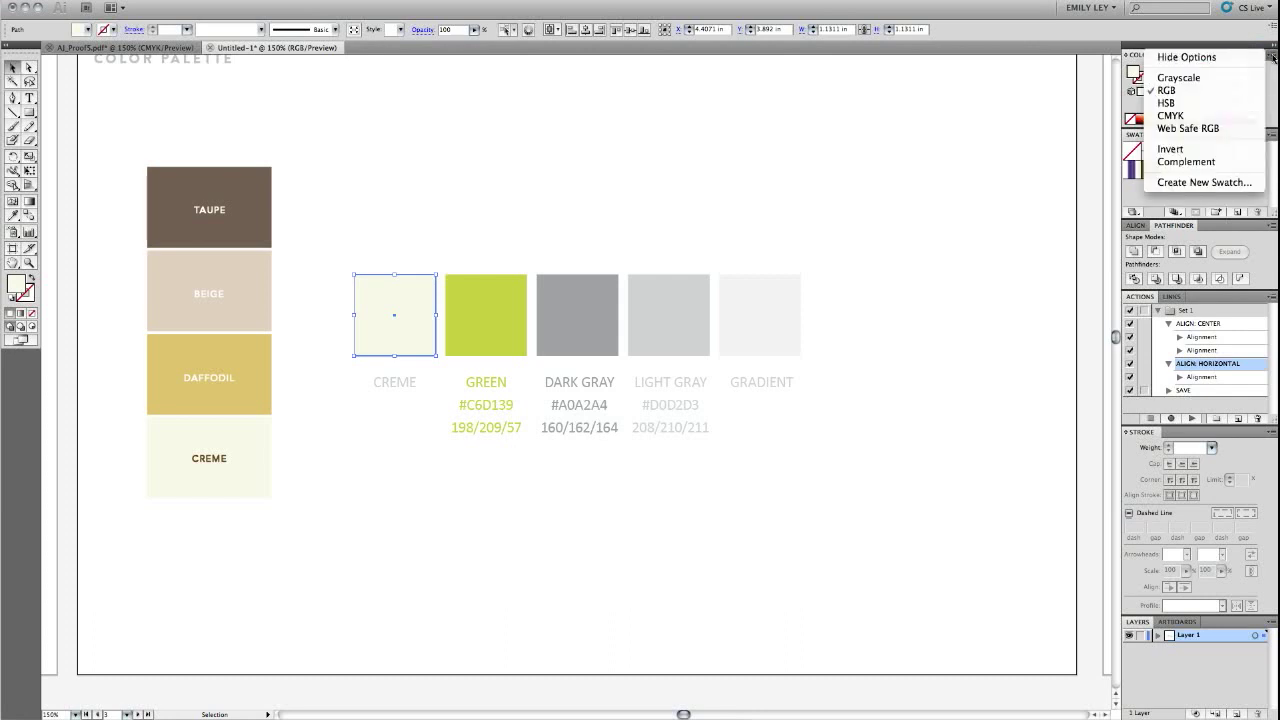
{"action": "left_click", "coordinate": [1274, 57]}
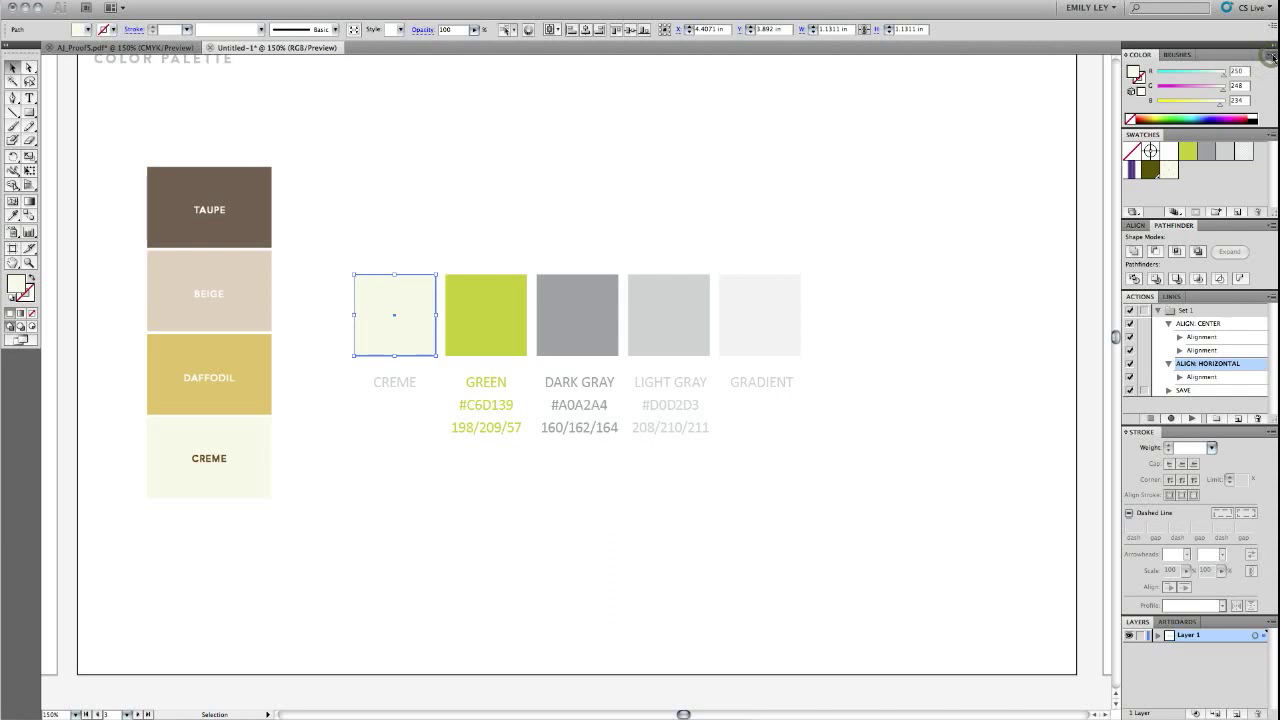
{"action": "left_click", "coordinate": [1274, 57]}
{"action": "left_click", "coordinate": [1190, 91]}
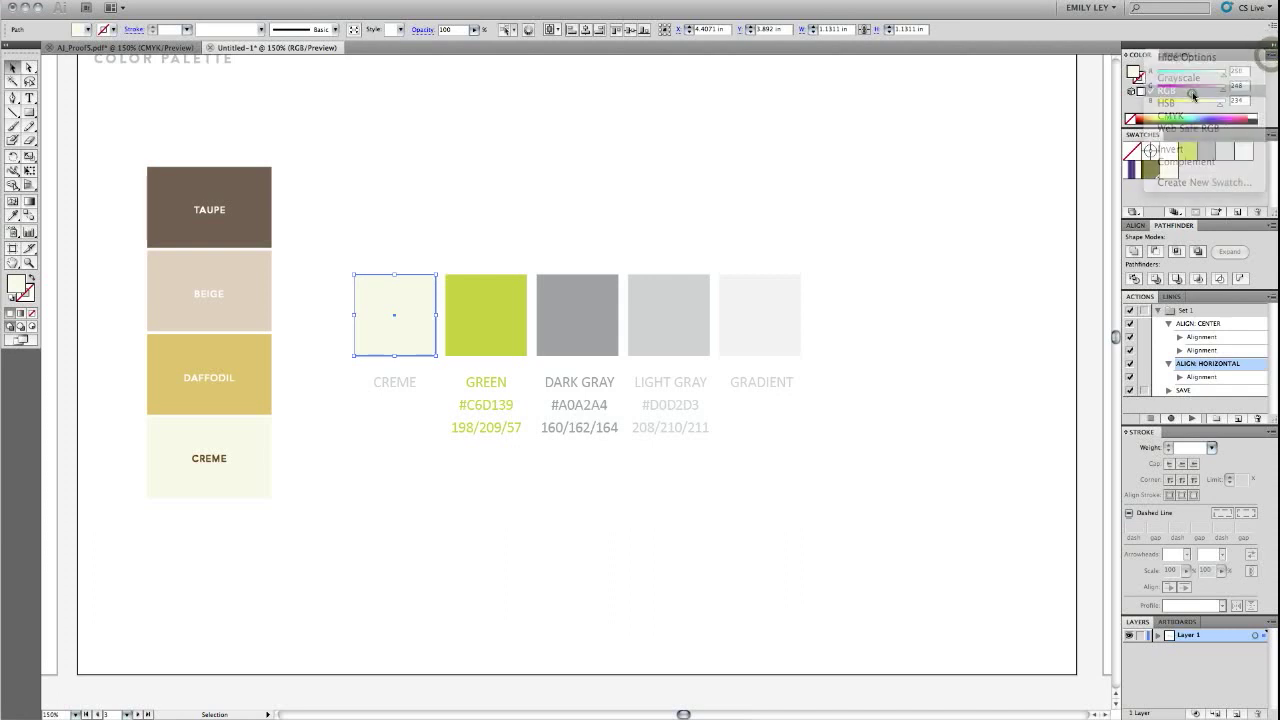
Examine the red, green and blue values of the Creme template swatch.
{"action": "double_click", "coordinate": [1242, 71]}
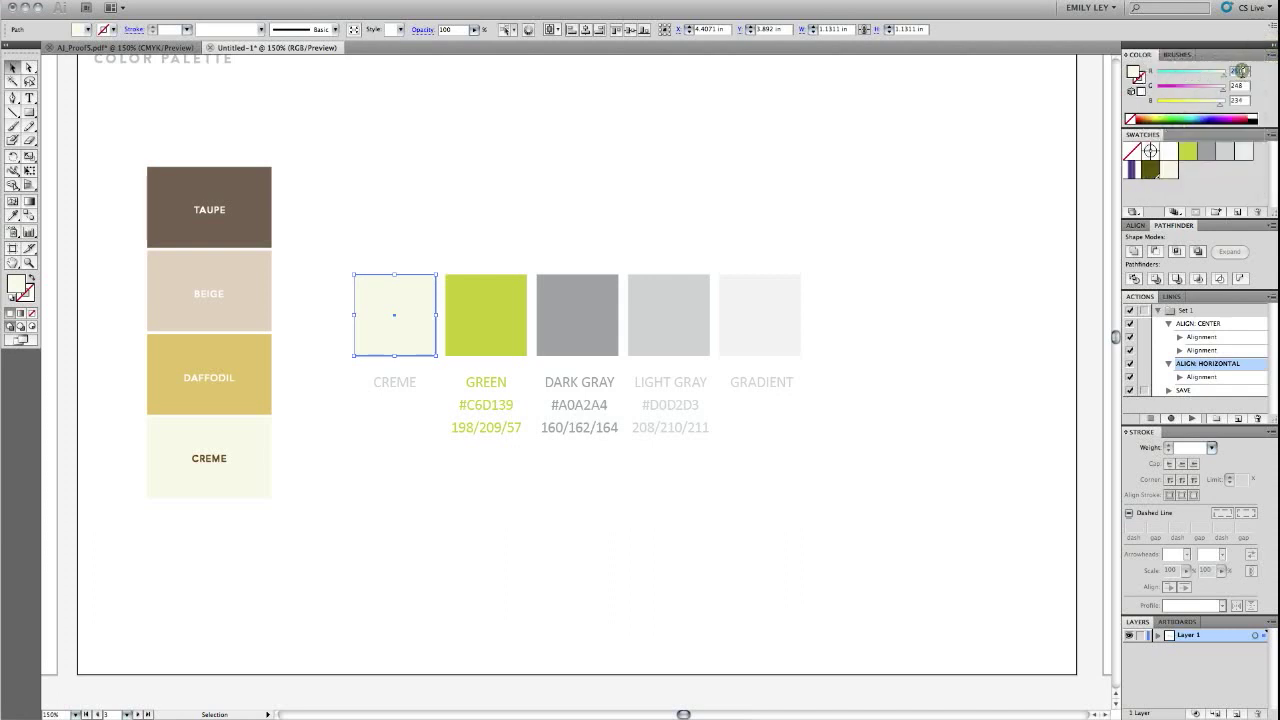
{"action": "double_click", "coordinate": [1242, 86]}
{"action": "left_click", "coordinate": [1242, 71]}
{"action": "left_click", "coordinate": [1242, 86]}
{"action": "left_click", "coordinate": [1242, 100]}
{"action": "left_click", "coordinate": [1243, 71]}
Add the hex code #D0D2D3 and the RGB values 208/210/211 on two lines below the CREME label.
{"action": "key", "text": "t"}
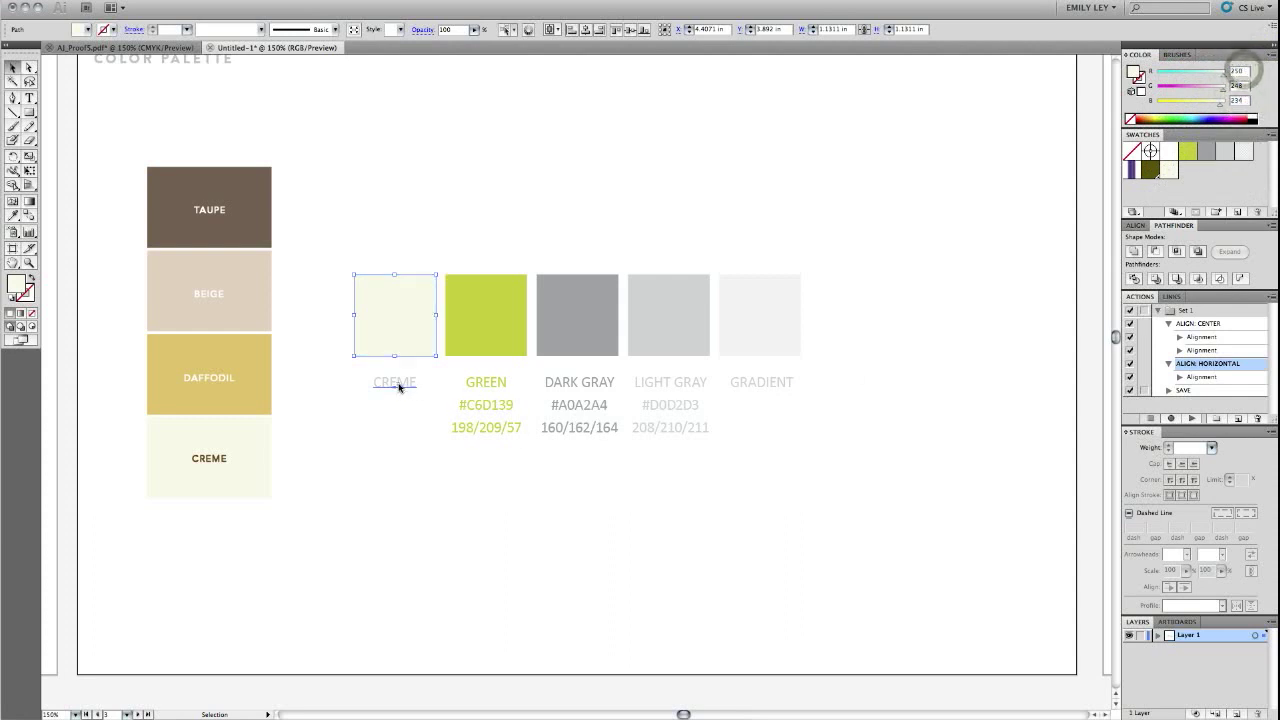
{"action": "left_click", "coordinate": [396, 382]}
{"action": "left_click", "coordinate": [417, 382]}
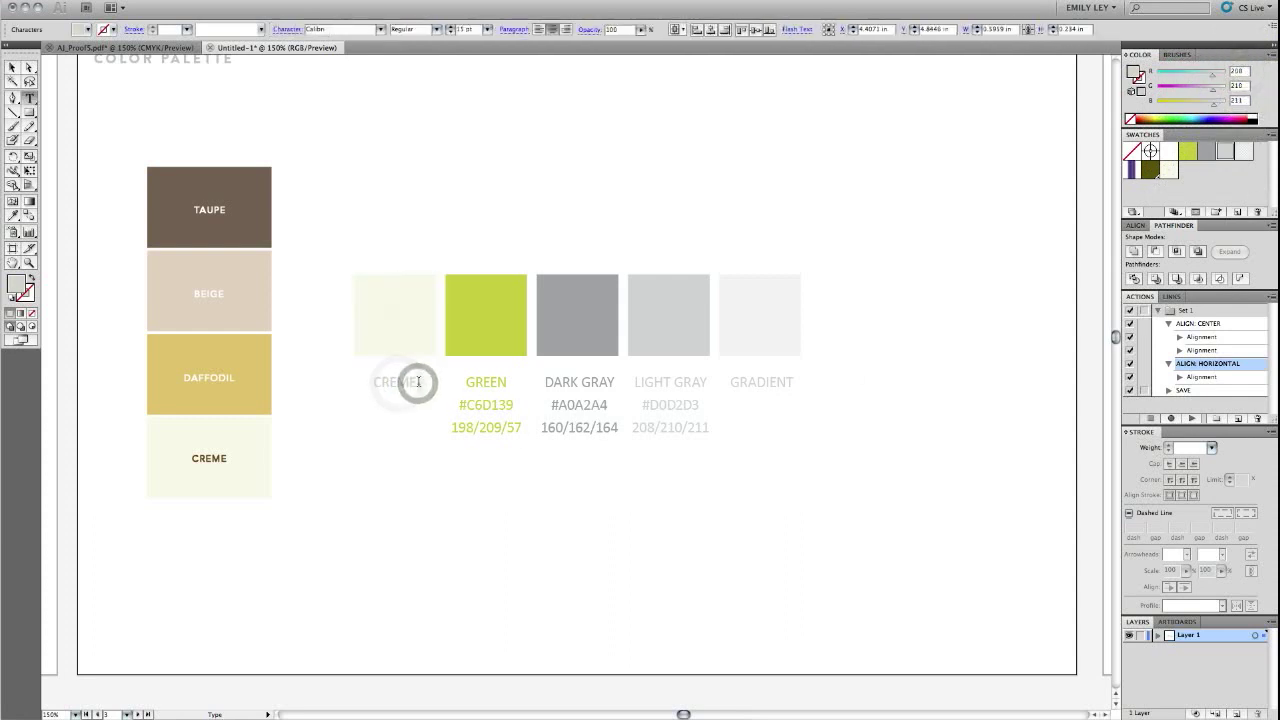
{"action": "key", "text": "Return"}
{"action": "double_click", "coordinate": [1133, 73]}
{"action": "double_click", "coordinate": [718, 383]}
{"action": "key", "text": "ctrl+c"}
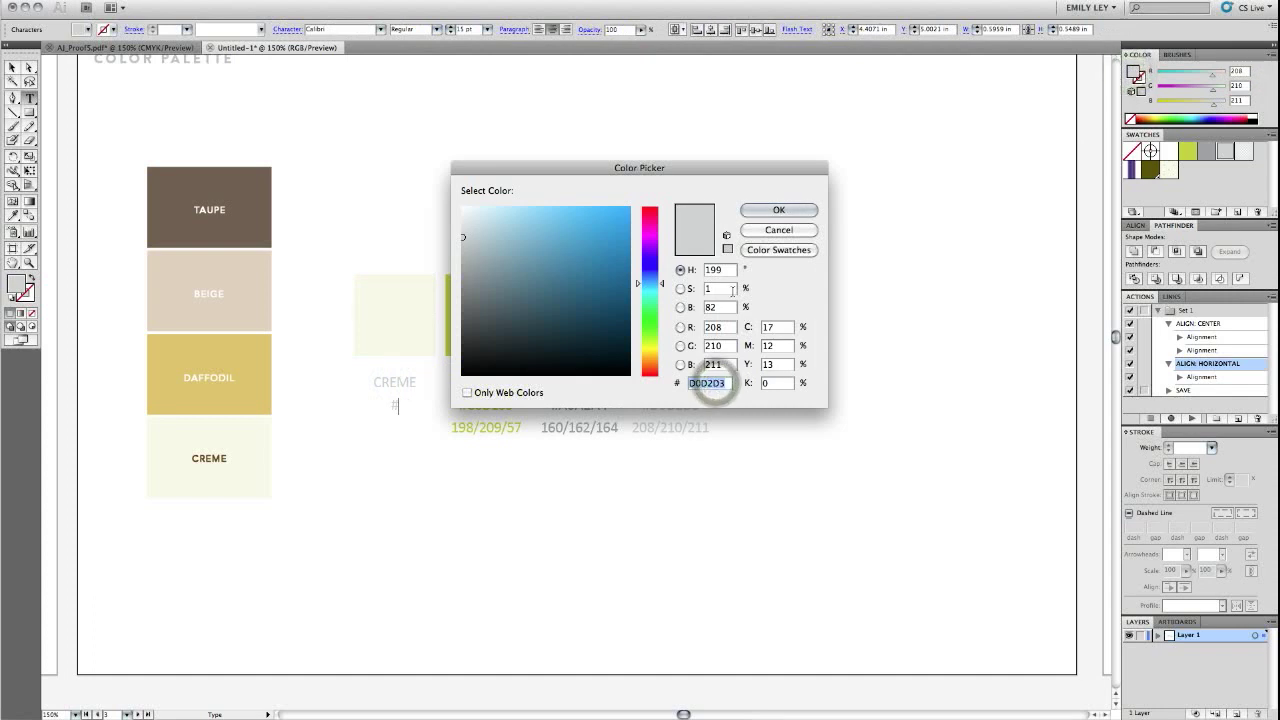
{"action": "left_click", "coordinate": [770, 211]}
{"action": "key", "text": "ctrl+v"}
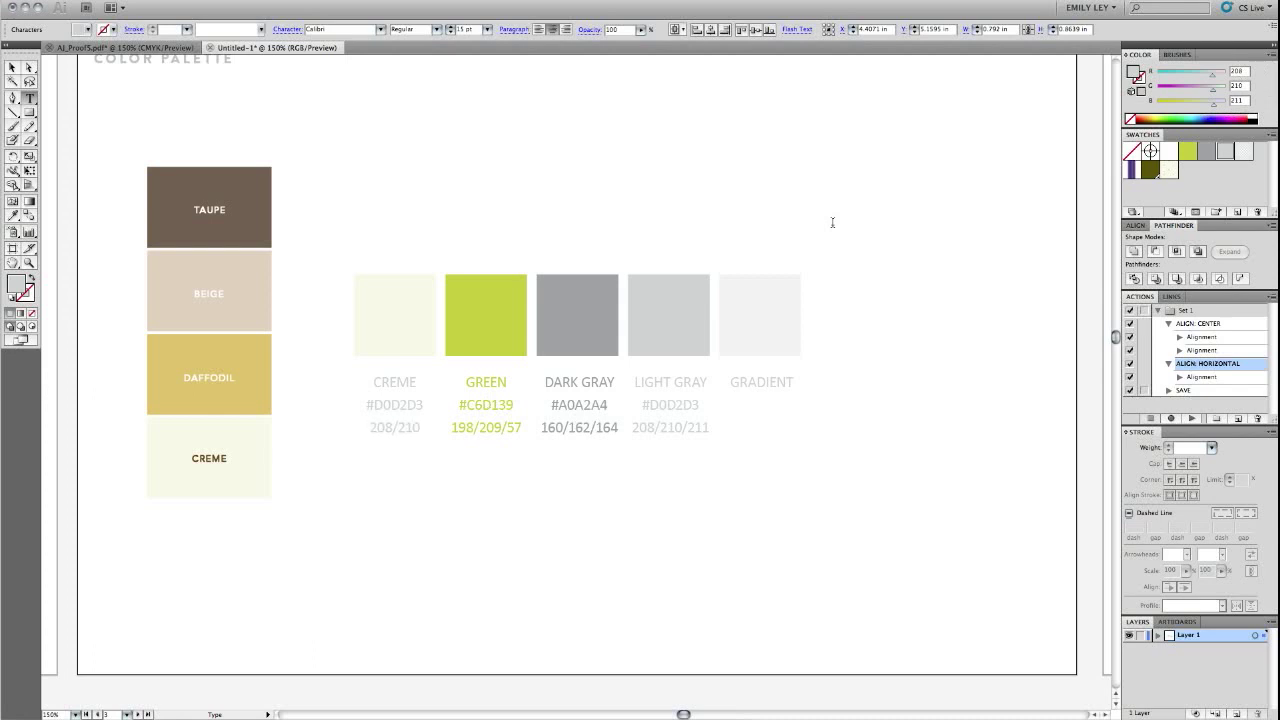
{"action": "type", "text": "208/210/211"}
{"action": "key", "text": "Escape"}
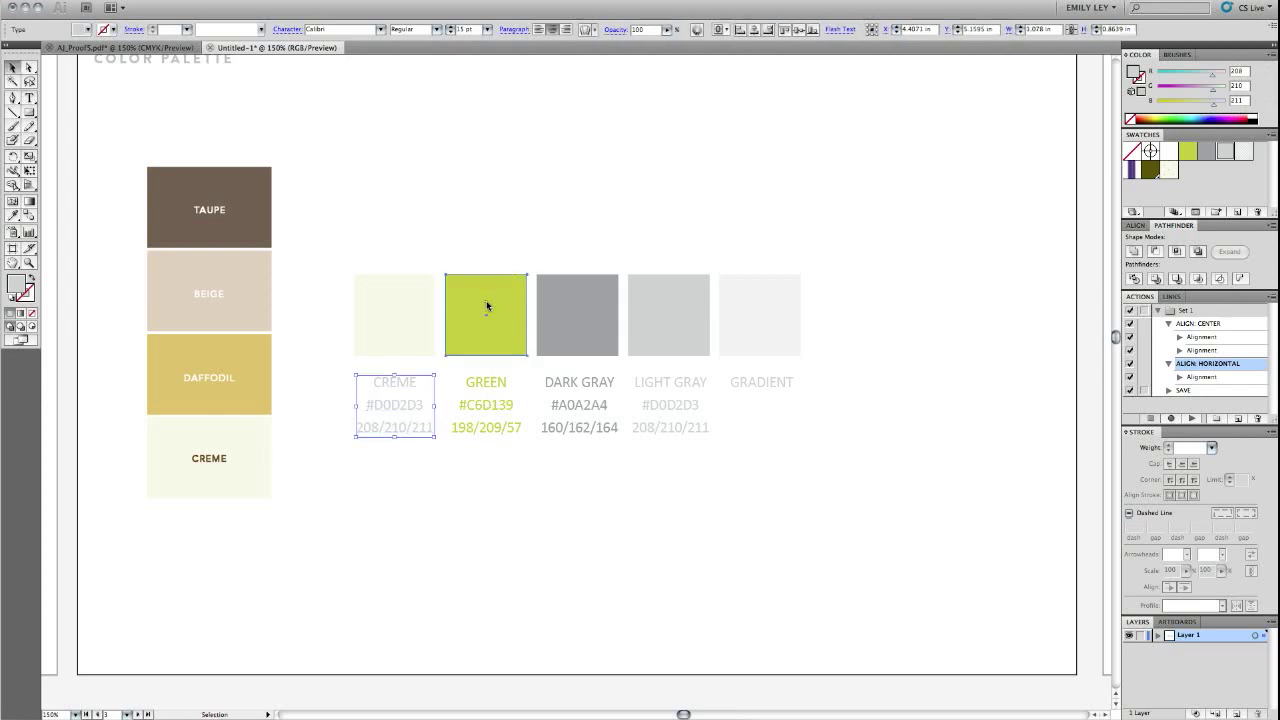
Fill the green template swatch with the colour of the client's Daffodil swatch.
{"action": "left_click", "coordinate": [486, 302]}
{"action": "left_click", "coordinate": [13, 216]}
{"action": "left_click", "coordinate": [180, 266]}
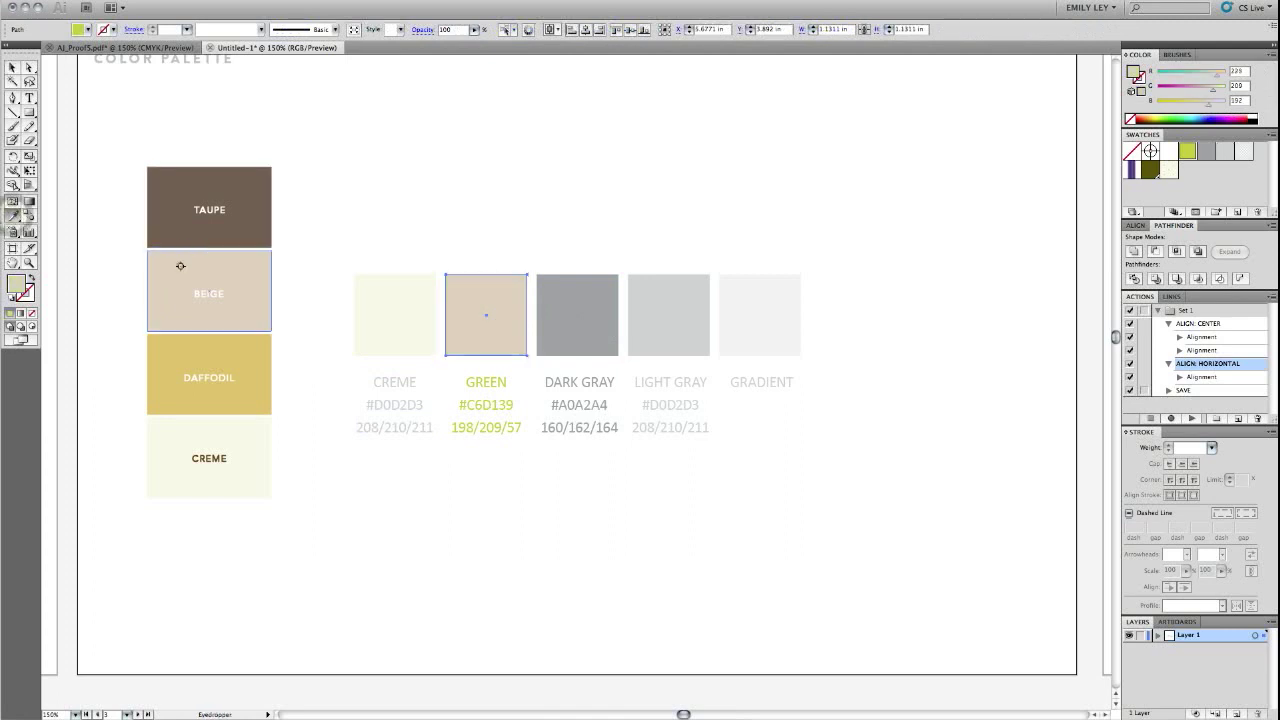
{"action": "left_click", "coordinate": [167, 345]}
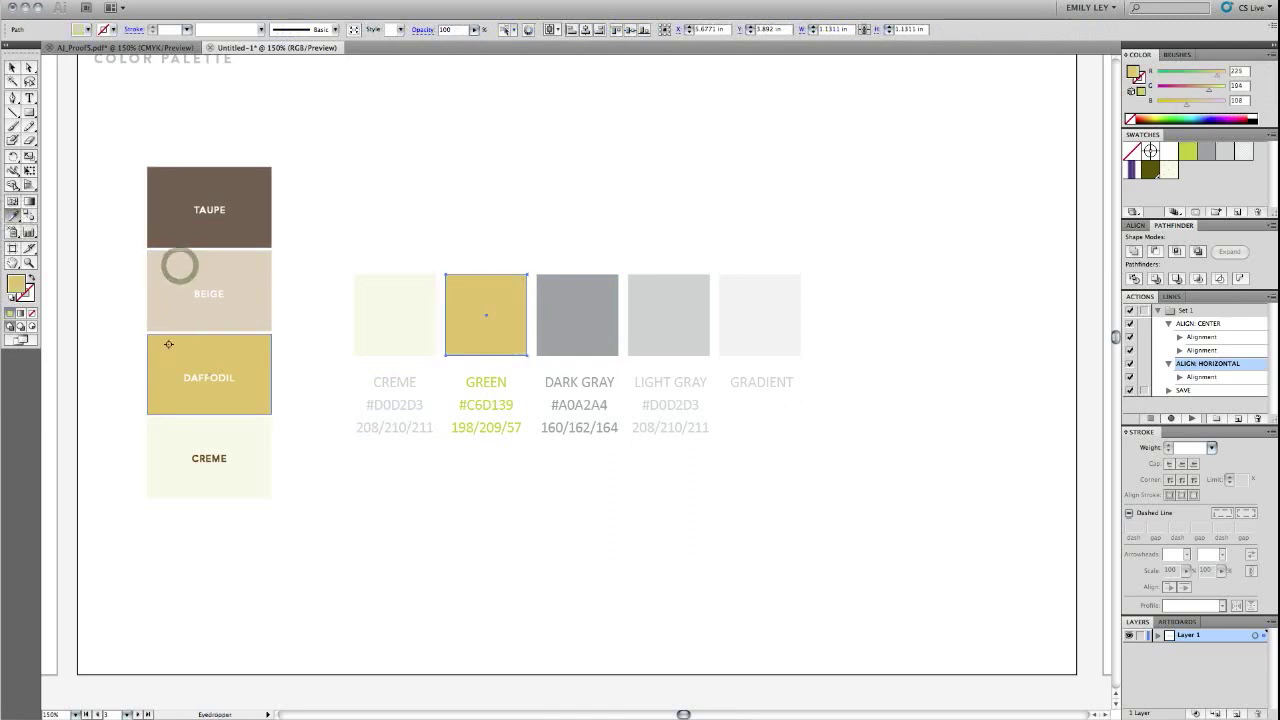
Rename the GREEN label as DAFFODIL and recolour its text block to match the Daffodil swatch.
{"action": "key", "text": "t"}
{"action": "left_click", "coordinate": [478, 381]}
{"action": "double_click", "coordinate": [478, 381]}
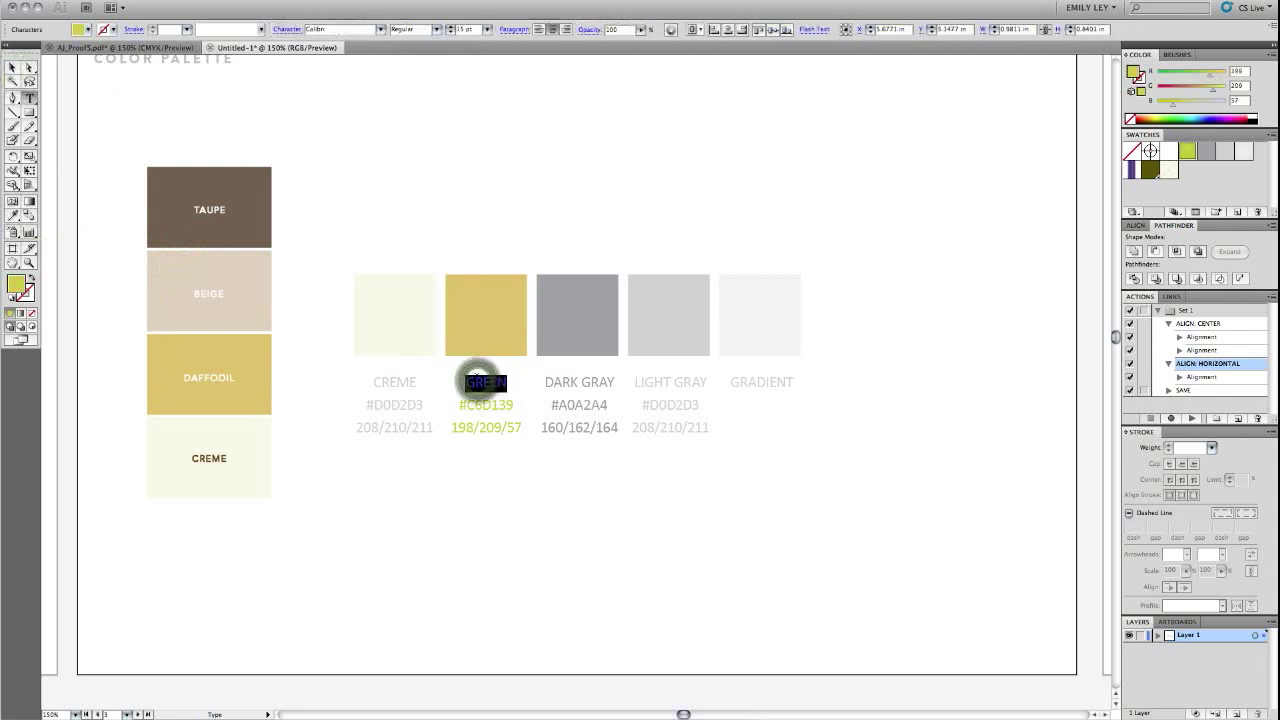
{"action": "type", "text": "DAFFODIL"}
{"action": "key", "text": "Escape"}
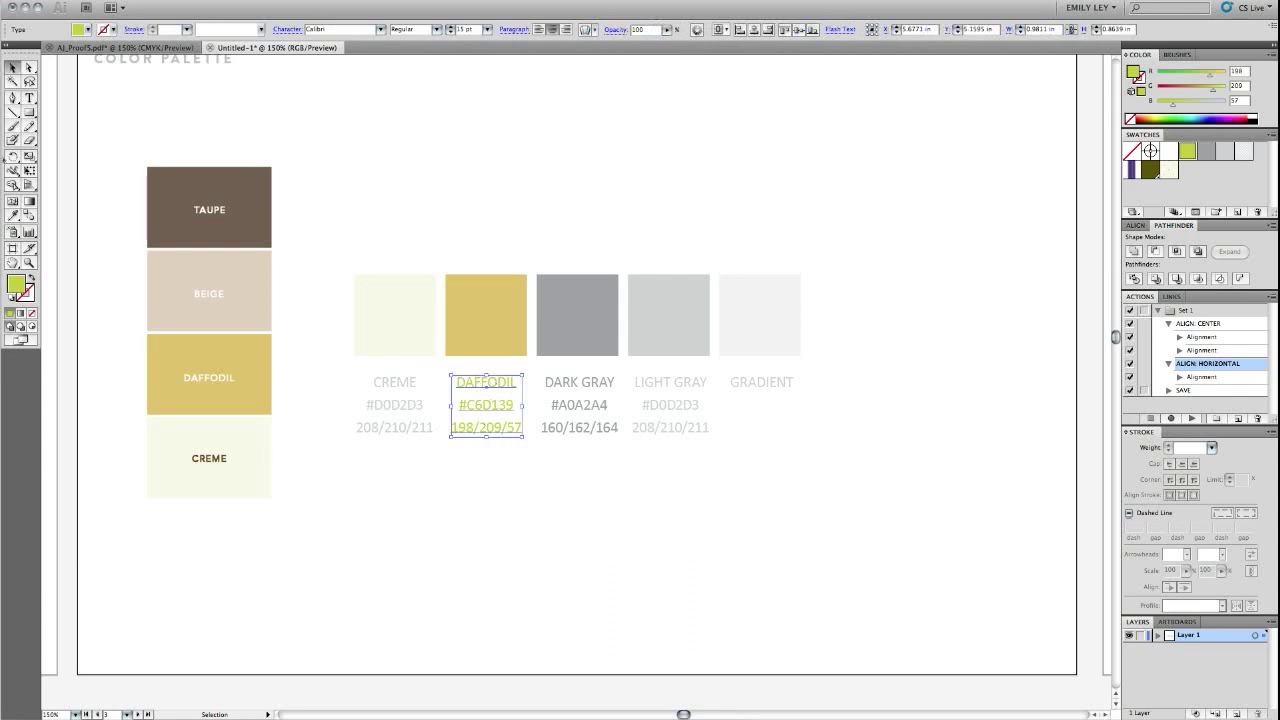
{"action": "left_click", "coordinate": [468, 312]}
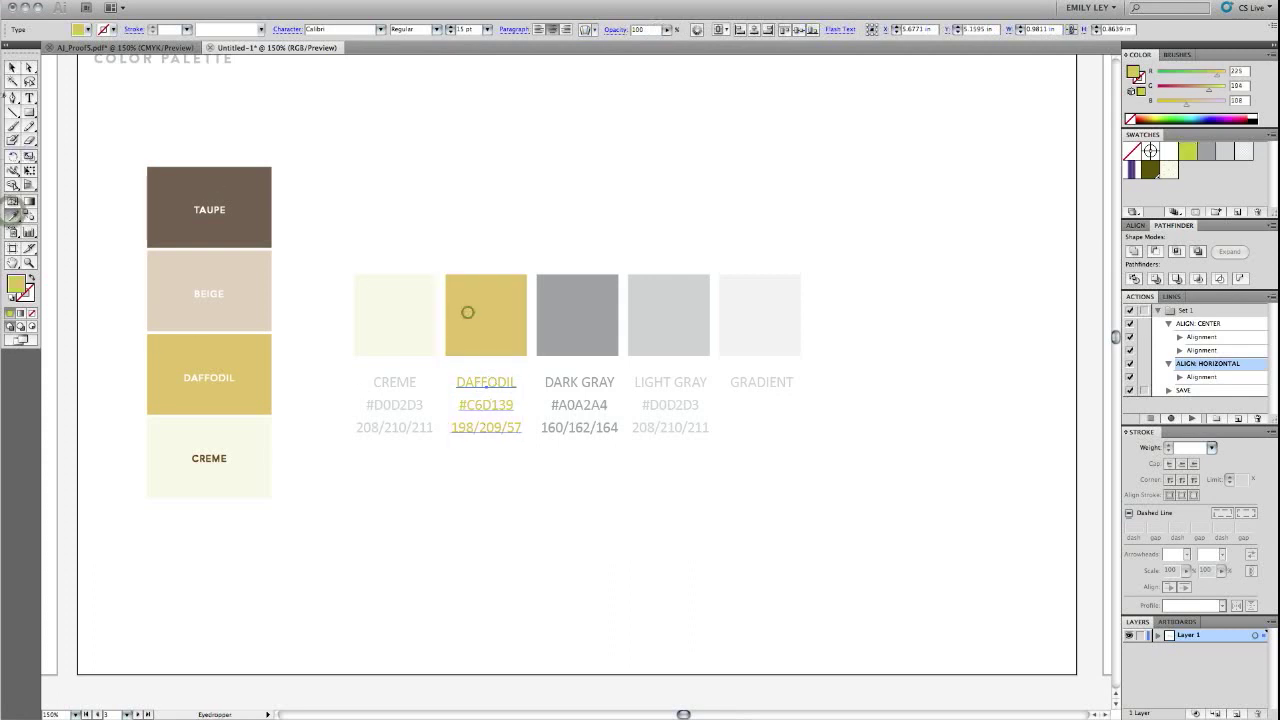
{"action": "key", "text": "v"}
Look up the Daffodil text colour's hex code and set the code under the DAFFODIL label to #E1C26C.
{"action": "double_click", "coordinate": [486, 406]}
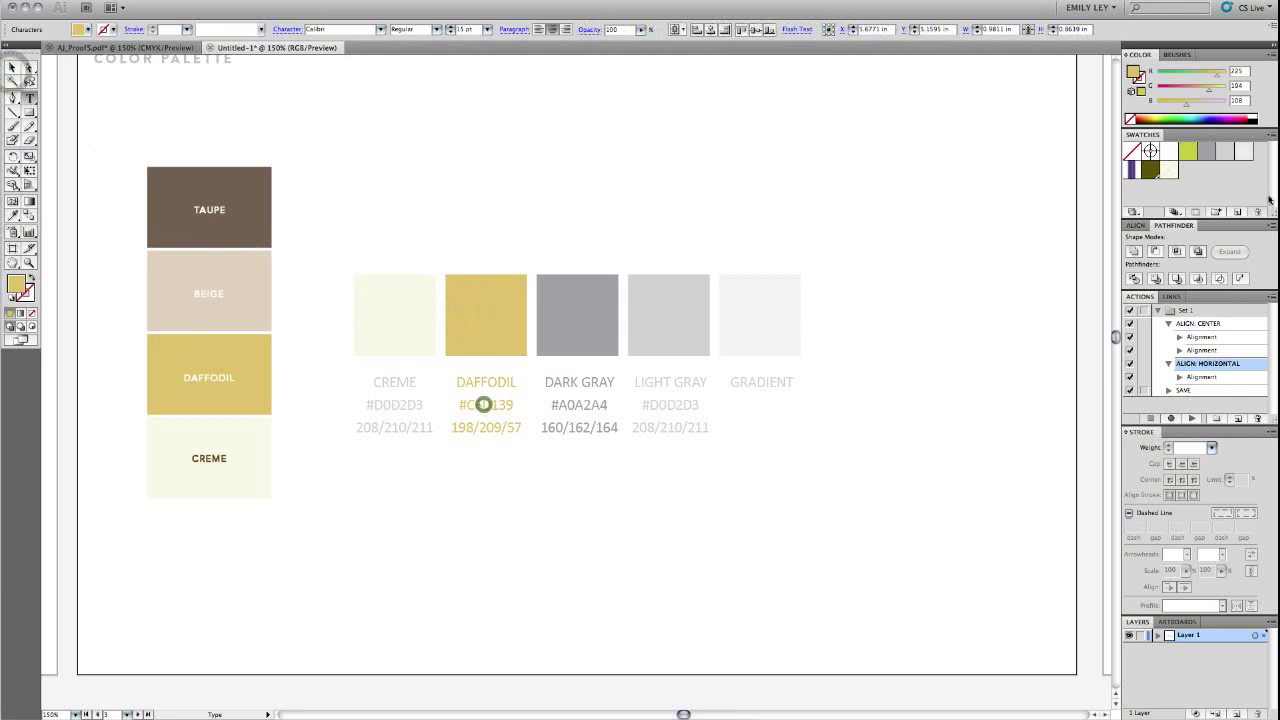
{"action": "double_click", "coordinate": [1133, 72]}
{"action": "left_click", "coordinate": [690, 385]}
{"action": "left_click", "coordinate": [762, 212]}
{"action": "left_click_drag", "start_coordinate": [464, 407], "coordinate": [536, 405]}
{"action": "type", "text": "E1C26C"}
{"action": "key", "text": "Escape"}
Set the RGB line under the DAFFODIL label to 225/194/108.
{"action": "triple_click", "coordinate": [488, 430]}
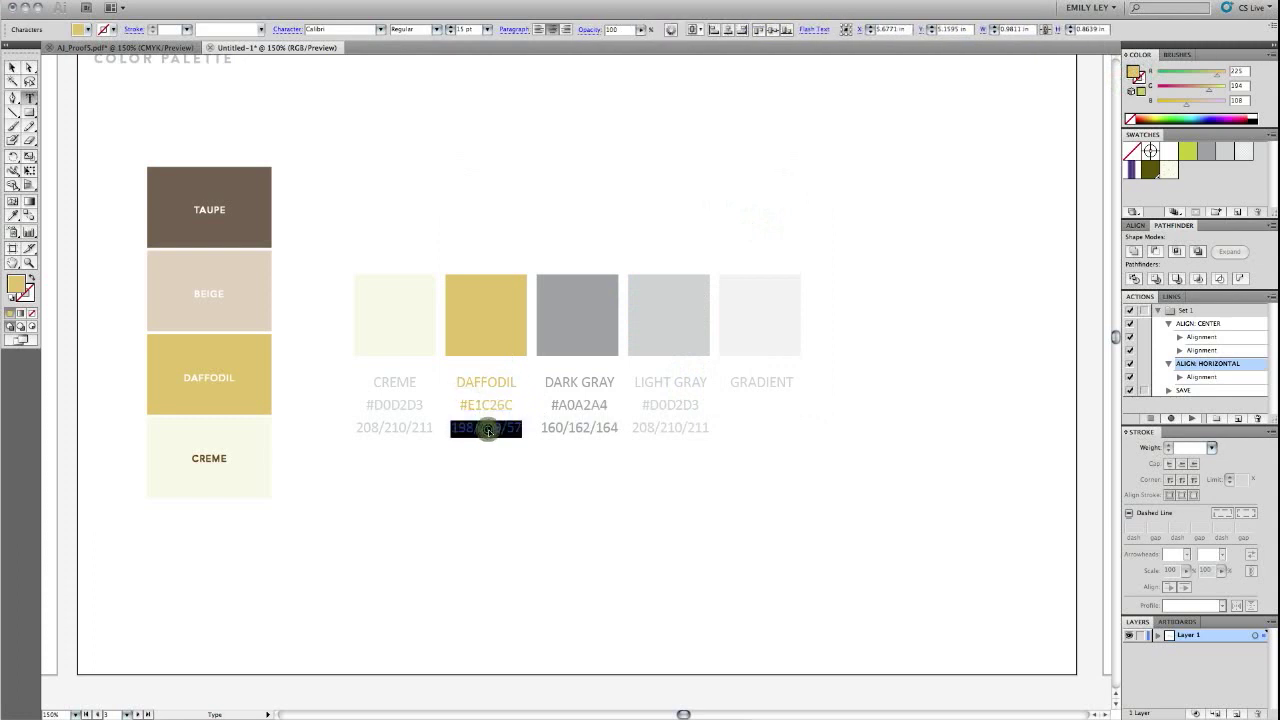
{"action": "type", "text": "225/194"}
{"action": "key", "text": "Escape"}
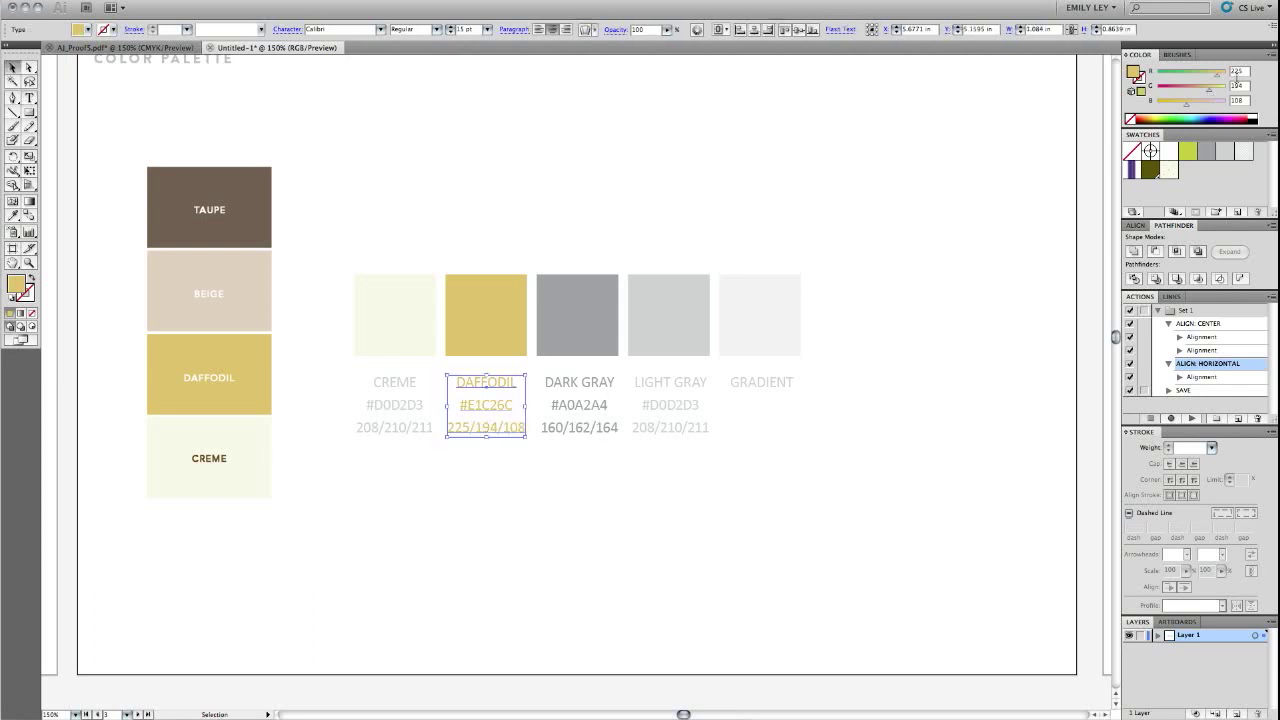
Apply the client's Beige colour to the dark gray template swatch and to its DARK GRAY text block.
{"action": "left_click", "coordinate": [574, 310]}
{"action": "left_click", "coordinate": [12, 216]}
{"action": "left_click", "coordinate": [189, 271]}
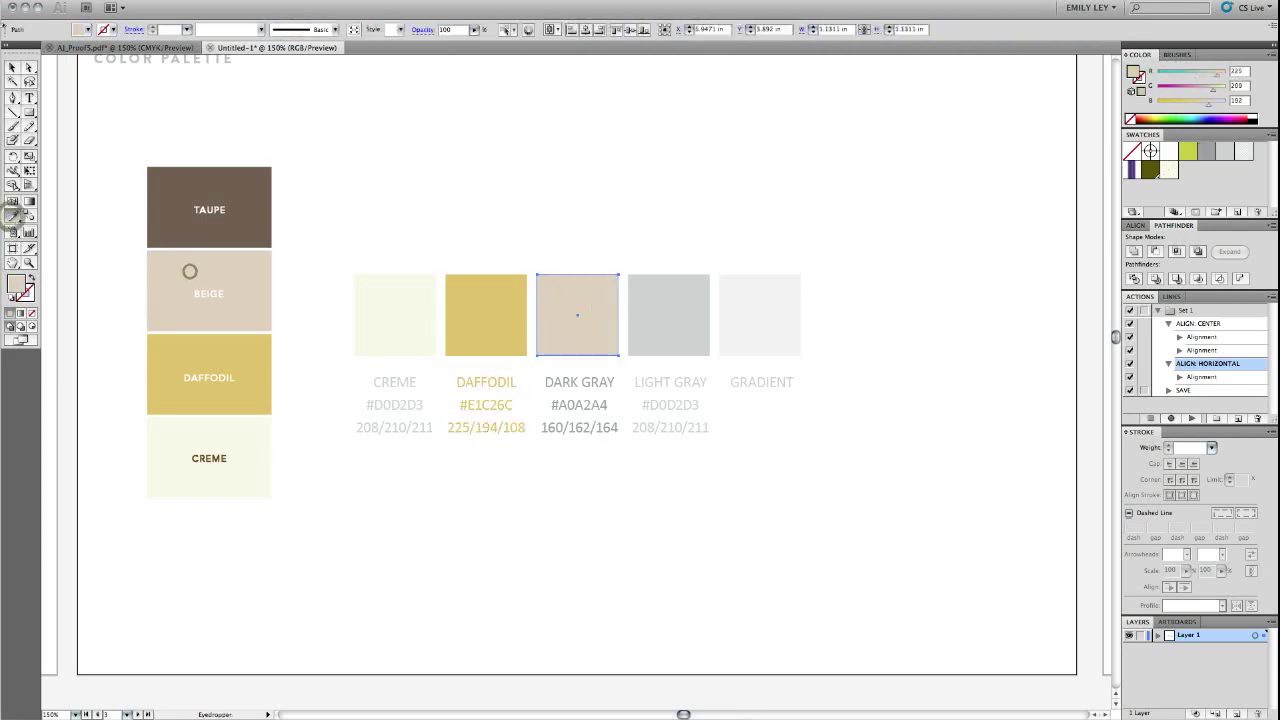
{"action": "left_click", "coordinate": [570, 380]}
{"action": "key", "text": "i"}
{"action": "left_click", "coordinate": [176, 274]}
{"action": "left_click", "coordinate": [12, 69]}
Rename the DARK GRAY label as BEIGE.
{"action": "double_click", "coordinate": [577, 386]}
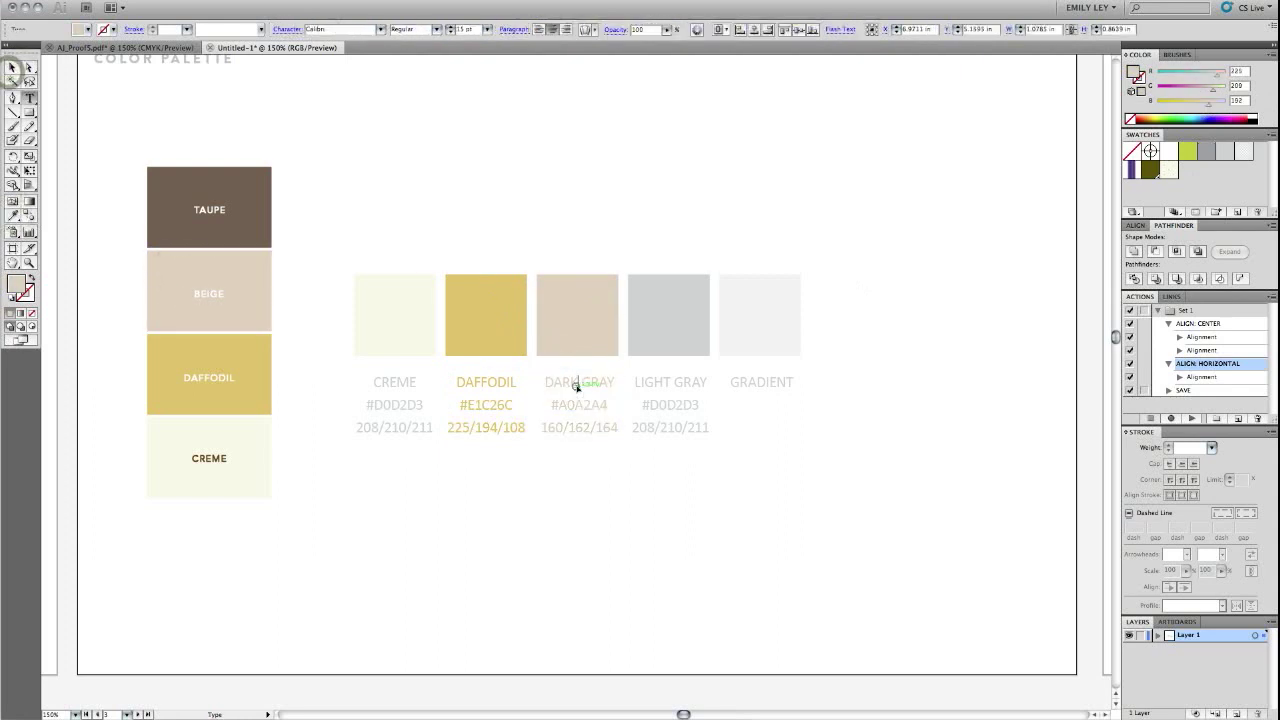
{"action": "triple_click", "coordinate": [577, 385]}
{"action": "type", "text": "BEIGE"}
{"action": "key", "text": "Return"}
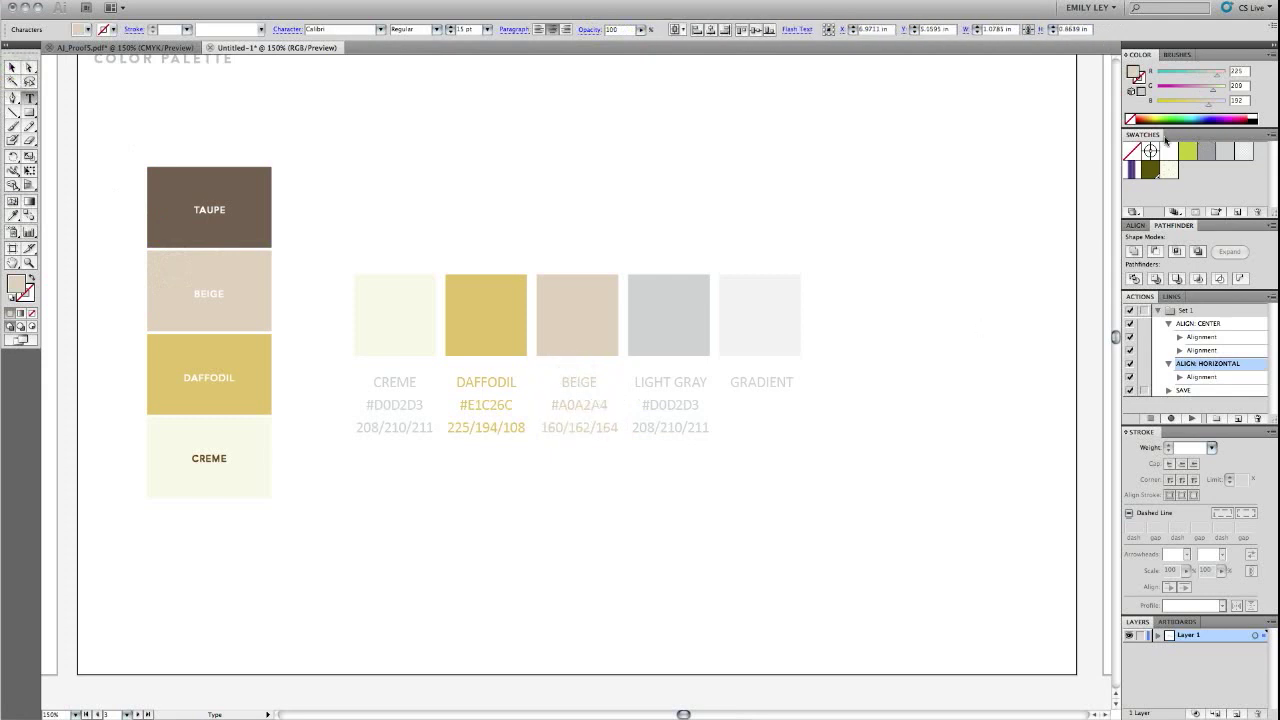
Look up the Beige text colour's hex code and set the code under the BEIGE label to #E1D1C0.
{"action": "double_click", "coordinate": [1136, 74]}
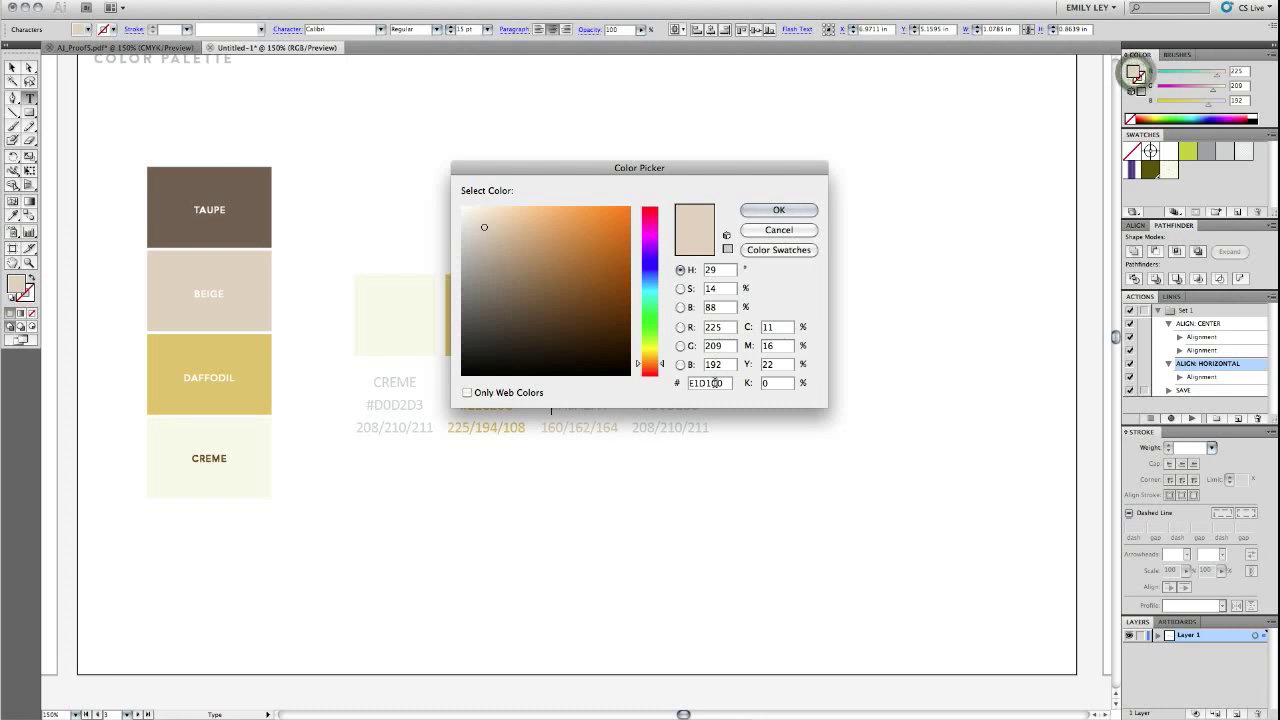
{"action": "left_click", "coordinate": [754, 212]}
{"action": "double_click", "coordinate": [559, 408]}
{"action": "type", "text": "E1D1C0"}
Set the RGB line under the BEIGE label to 225/209/192.
{"action": "triple_click", "coordinate": [591, 428]}
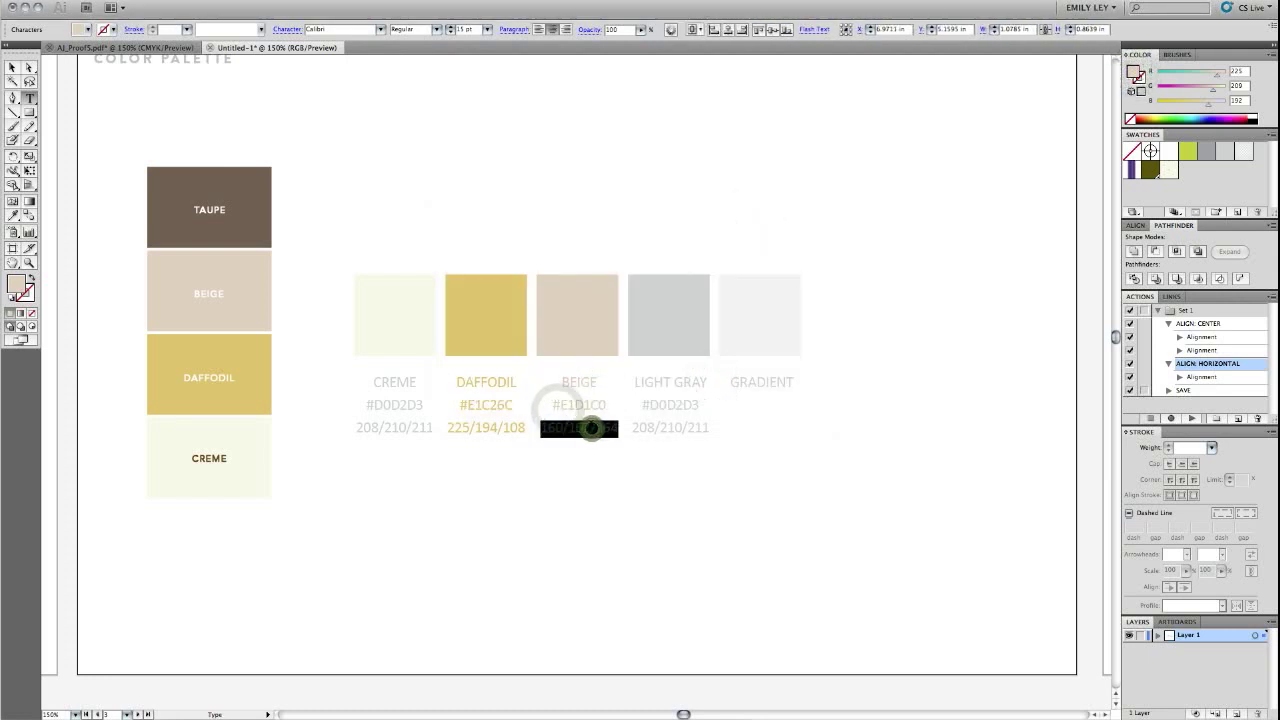
{"action": "type", "text": "225"}
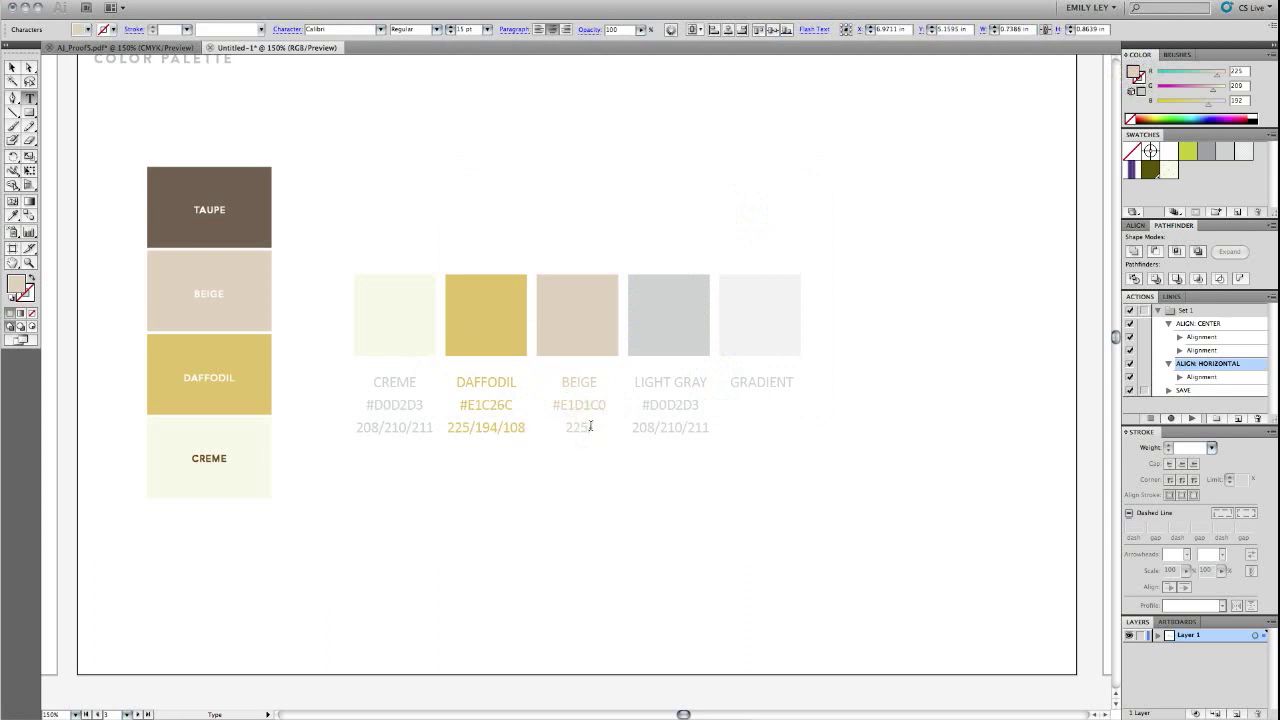
{"action": "key", "text": "Escape"}
Apply the client's Taupe colour to the light gray template swatch and to its LIGHT GRAY text block.
{"action": "left_click", "coordinate": [651, 317]}
{"action": "key", "text": "i"}
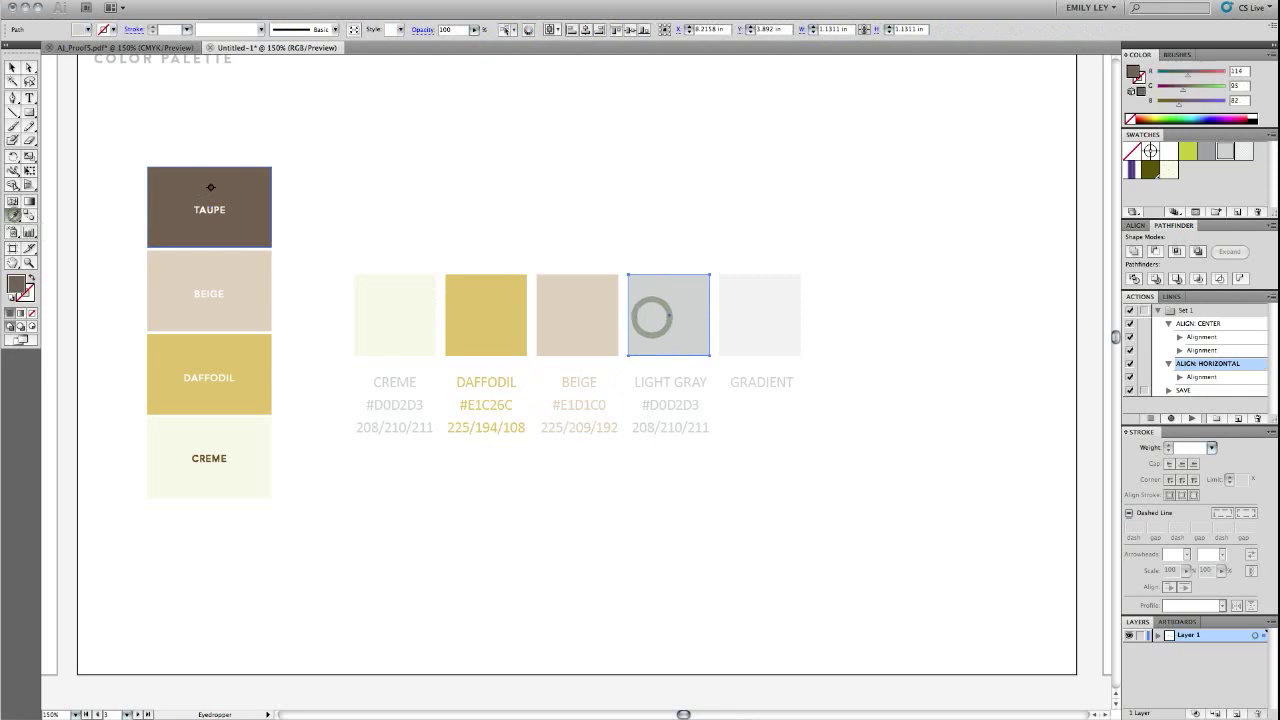
{"action": "left_click", "coordinate": [209, 185]}
{"action": "key", "text": "v"}
{"action": "left_click", "coordinate": [680, 383]}
{"action": "key", "text": "i"}
{"action": "left_click", "coordinate": [682, 333]}
{"action": "key", "text": "v"}
Rename the LIGHT GRAY label as TAUPE.
{"action": "double_click", "coordinate": [645, 386]}
{"action": "triple_click", "coordinate": [645, 386]}
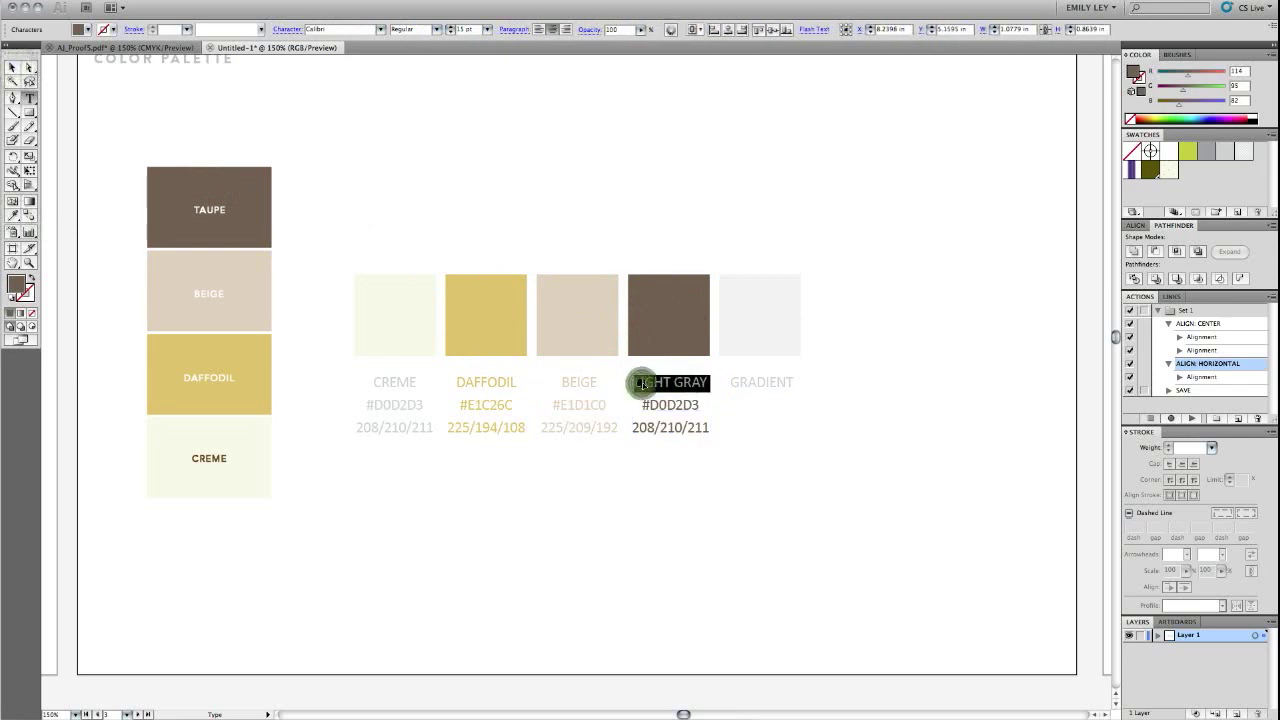
{"action": "type", "text": "TAUPE"}
{"action": "key", "text": "Return"}
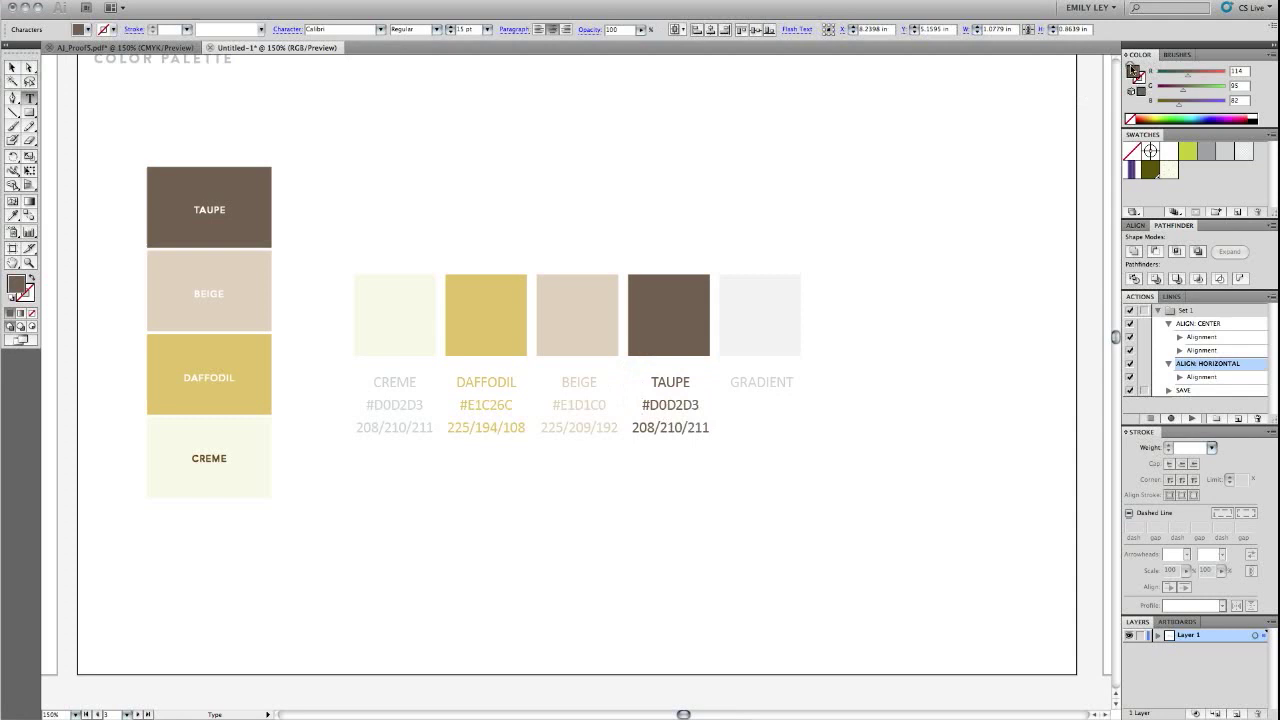
Look up the Taupe text colour's hex code and set the code under the TAUPE label to #725F52.
{"action": "double_click", "coordinate": [1133, 70]}
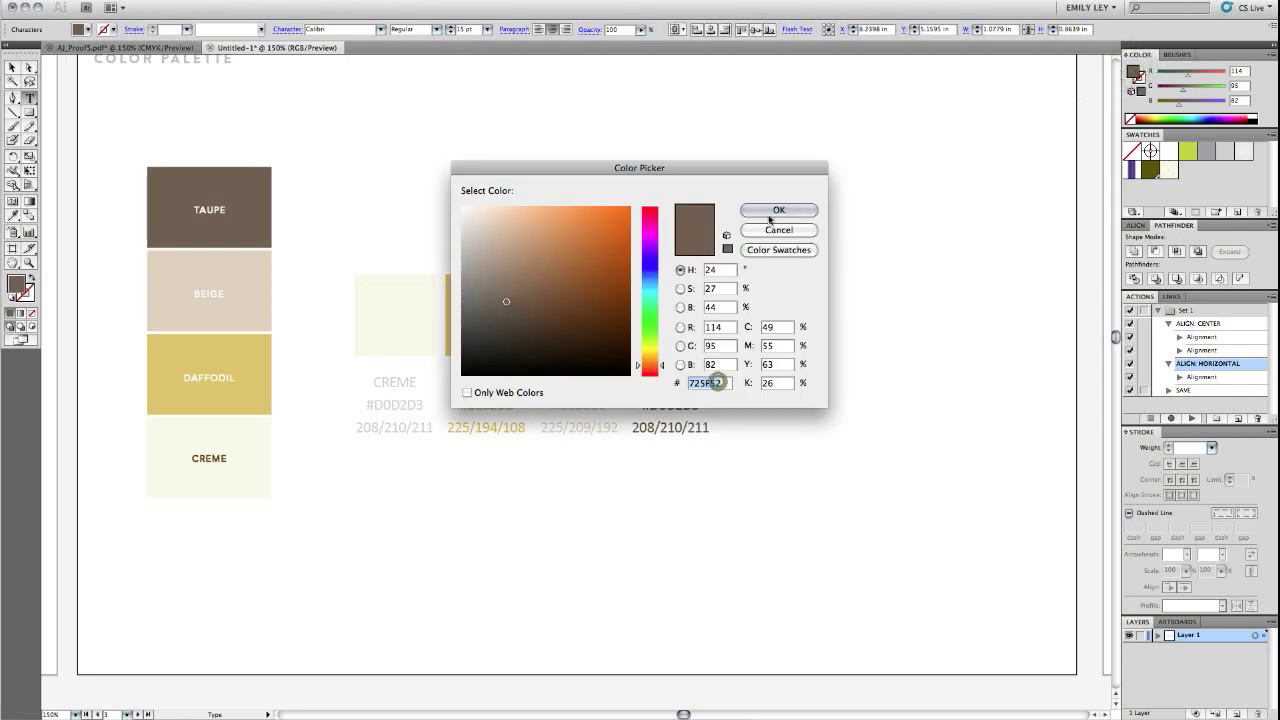
{"action": "left_click", "coordinate": [778, 210]}
{"action": "double_click", "coordinate": [651, 405]}
{"action": "type", "text": "725F52"}
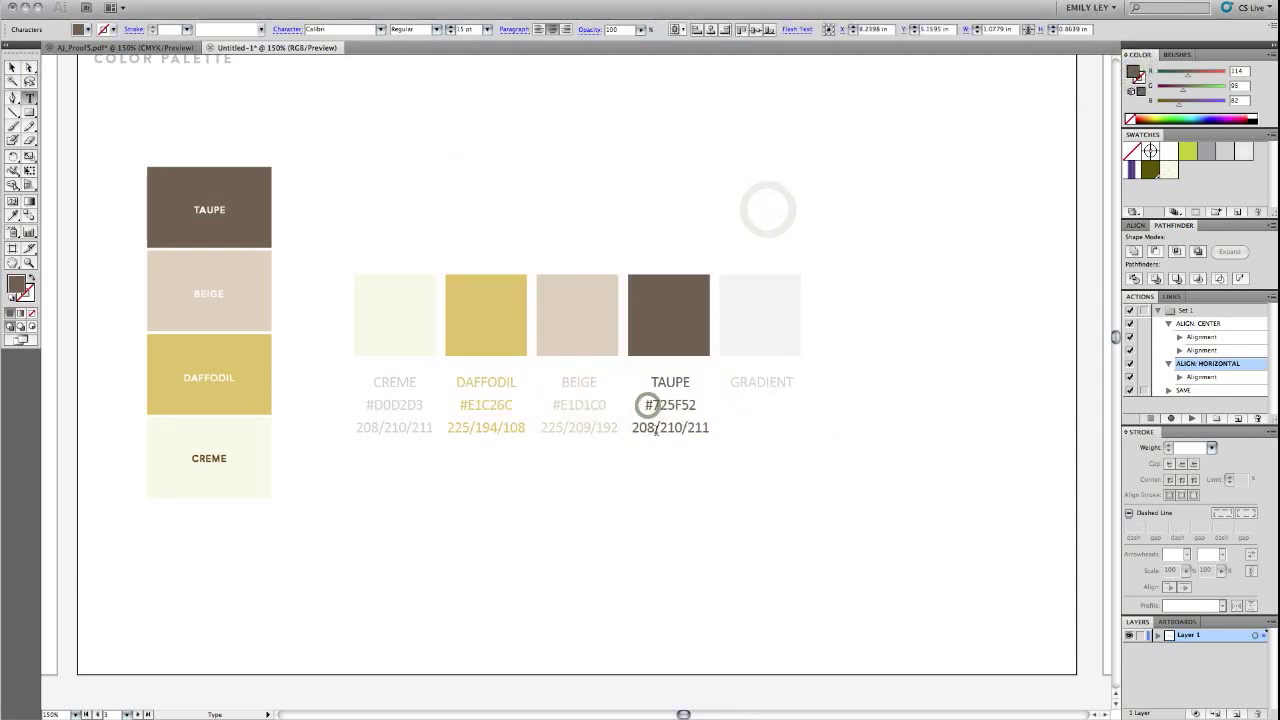
Set the RGB line under the TAUPE label to 114/95/82.
{"action": "triple_click", "coordinate": [655, 428]}
{"action": "type", "text": "114/95/"}
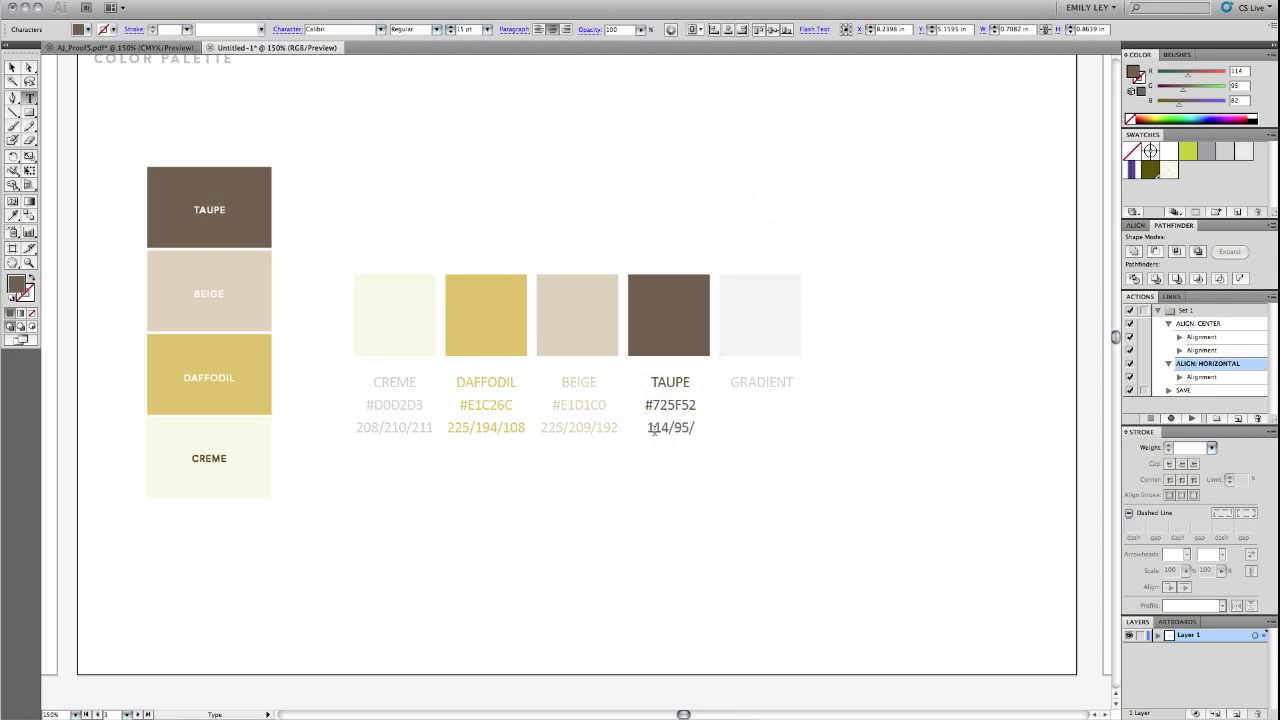
Delete the unused light gray swatch with its GRADIENT label, and the client's column of reference swatches.
{"action": "left_click", "coordinate": [773, 305]}
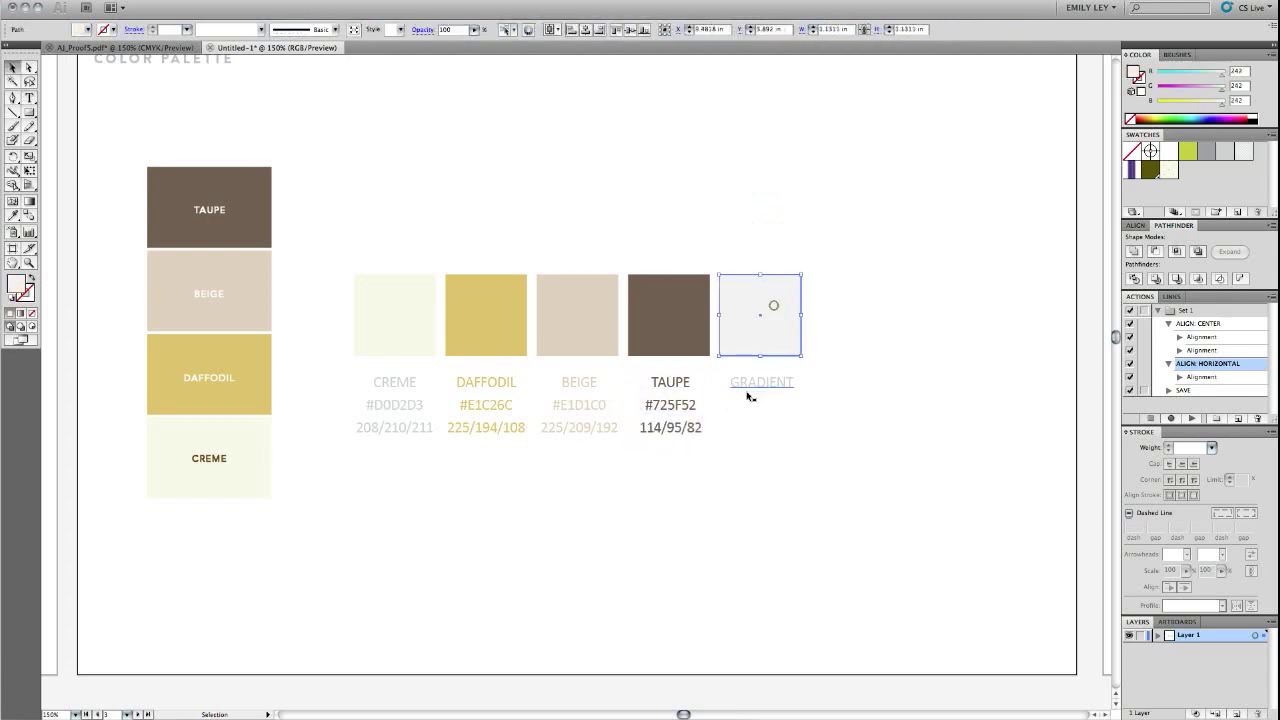
{"action": "key", "text": "Delete"}
{"action": "left_click", "coordinate": [748, 382]}
{"action": "key", "text": "Delete"}
{"action": "left_click_drag", "start_coordinate": [108, 151], "coordinate": [233, 559]}
{"action": "key", "text": "Delete"}
Move the four finished swatches and their labels together to the middle of the COLOR PALETTE page.
{"action": "left_click_drag", "start_coordinate": [802, 524], "coordinate": [289, 234]}
{"action": "left_click_drag", "start_coordinate": [484, 310], "coordinate": [524, 316]}
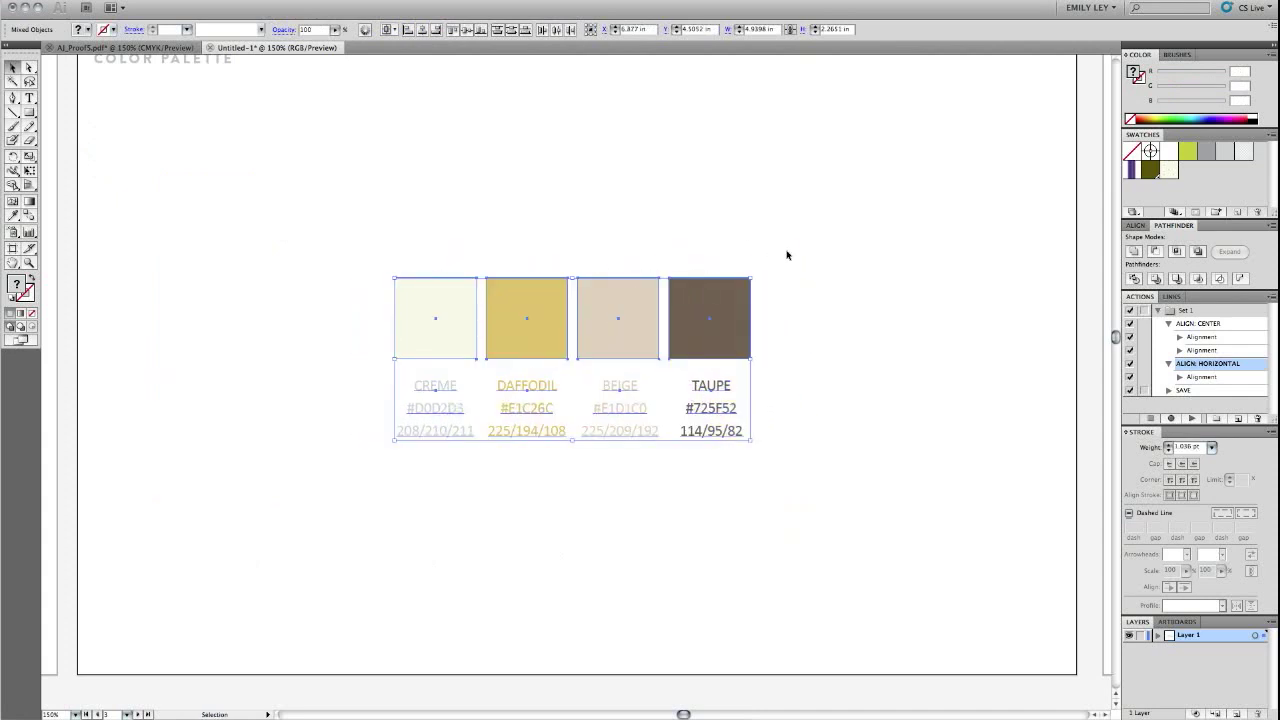
{"action": "key", "text": "super+minus"}
{"action": "key", "text": "super+minus"}
{"action": "key", "text": "Right"}
{"action": "key", "text": "Right"}
{"action": "key", "text": "Right"}
{"action": "left_click_drag", "start_coordinate": [586, 344], "coordinate": [591, 350]}
{"action": "left_click", "coordinate": [618, 287]}
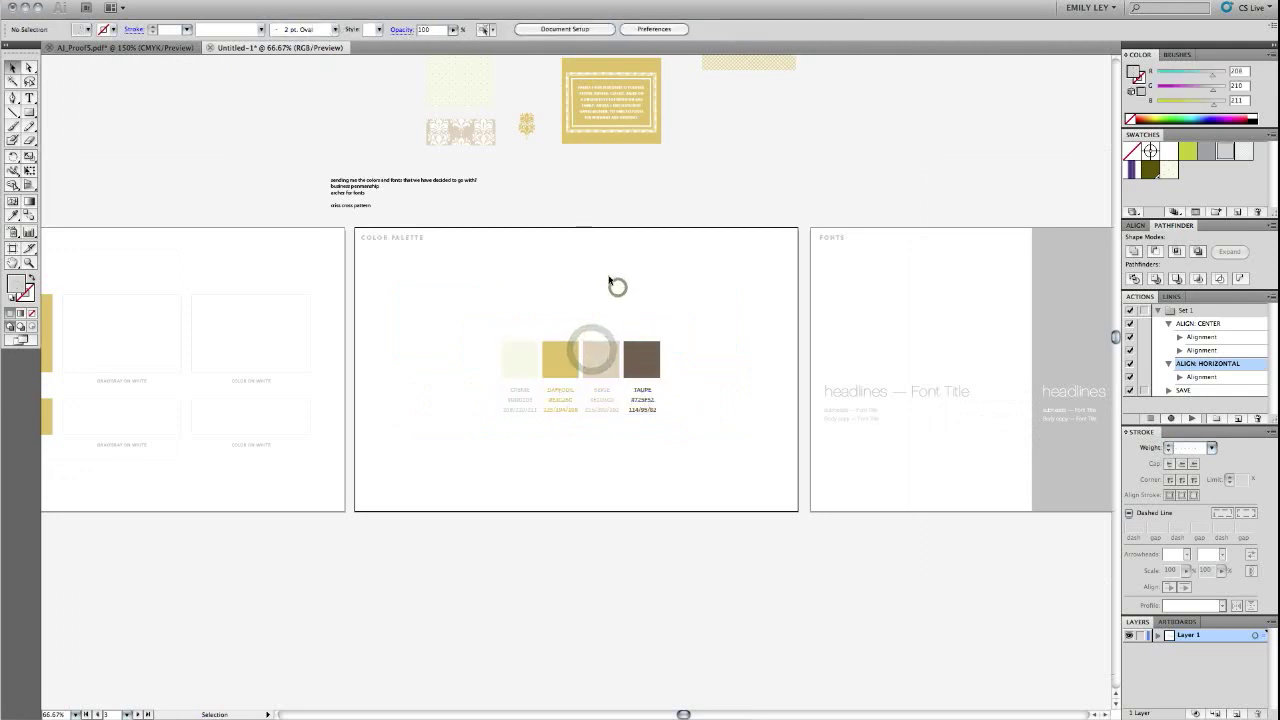
Move the client's pattern artwork and font notes from above the palette page to above the FONTS page.
{"action": "scroll", "coordinate": [606, 277], "scroll_direction": "up", "scroll_amount": 4}
{"action": "scroll", "coordinate": [604, 275], "scroll_direction": "right", "scroll_amount": 4}
{"action": "left_click_drag", "start_coordinate": [187, 67], "coordinate": [753, 287]}
{"action": "left_click_drag", "start_coordinate": [500, 182], "coordinate": [848, 190]}
{"action": "scroll", "coordinate": [848, 190], "scroll_direction": "right", "scroll_amount": 5}
{"action": "left_click_drag", "start_coordinate": [576, 198], "coordinate": [698, 199]}
{"action": "left_click", "coordinate": [352, 217]}
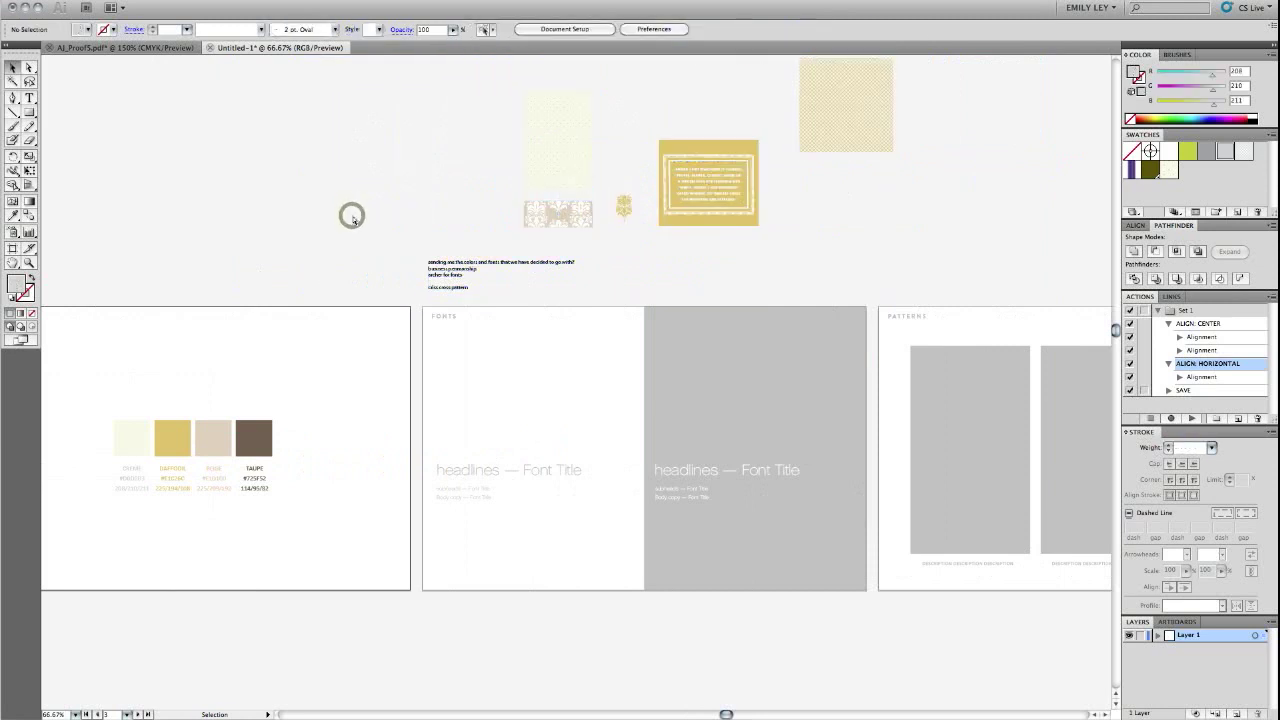
{"action": "key", "text": "ctrl+plus"}
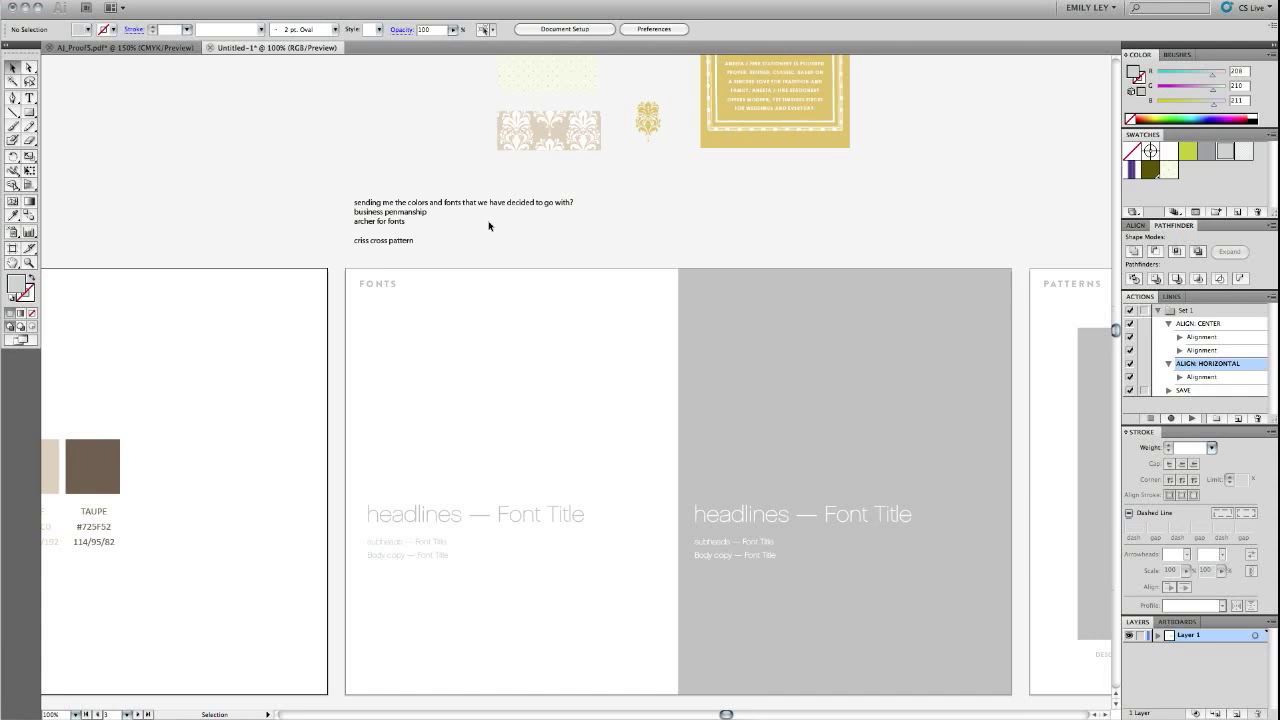
{"action": "scroll", "coordinate": [489, 225], "scroll_direction": "right", "scroll_amount": 3}
{"action": "scroll", "coordinate": [490, 226], "scroll_direction": "down", "scroll_amount": 1}
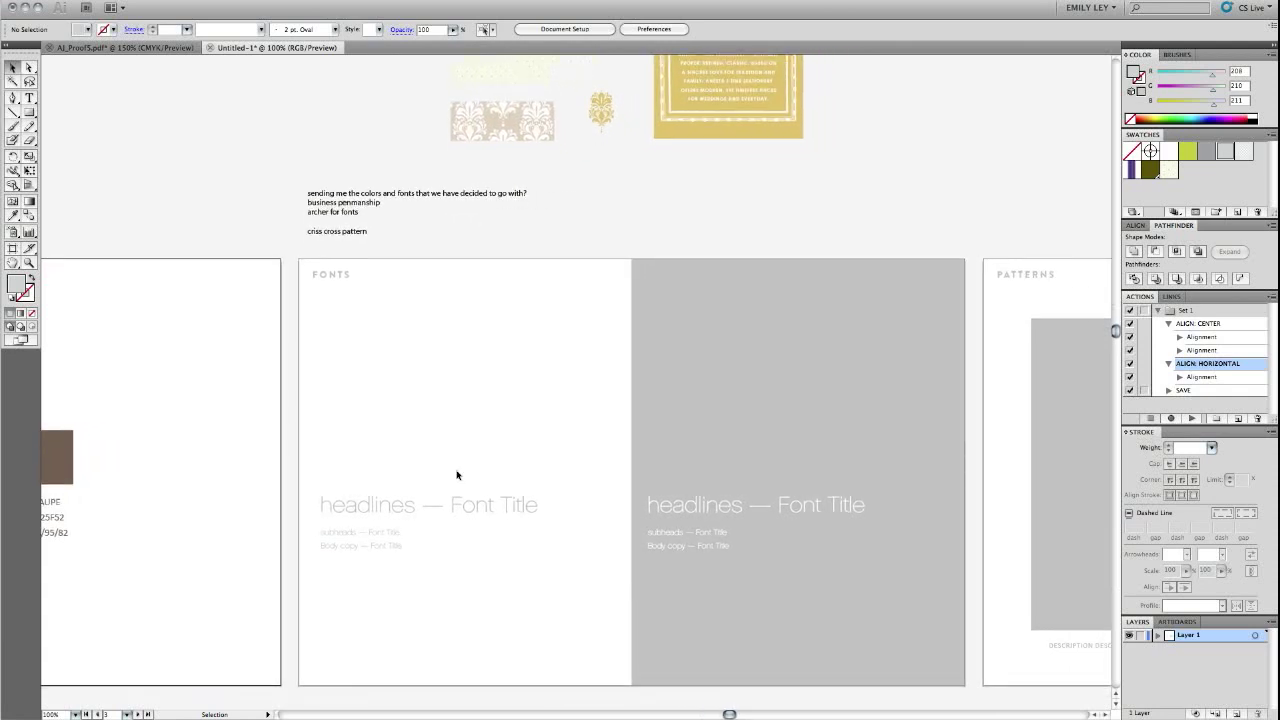
{"action": "double_click", "coordinate": [341, 211]}
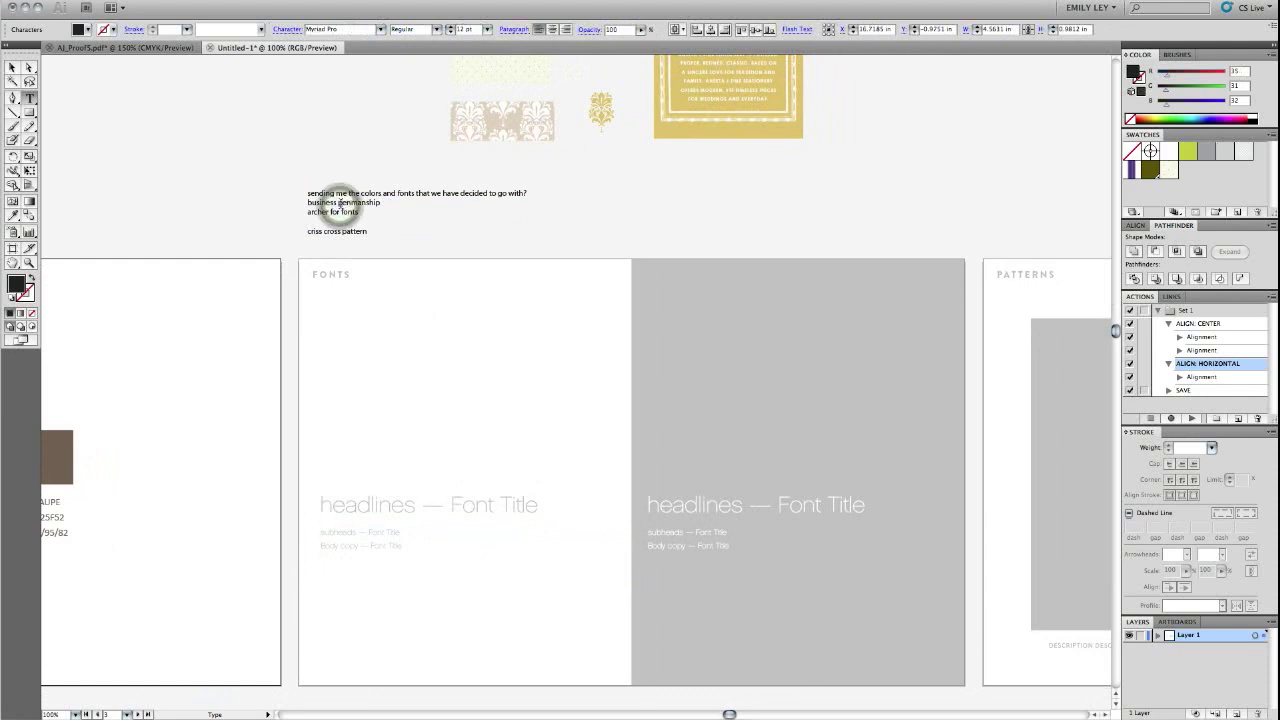
{"action": "key", "text": "Escape"}
{"action": "left_click", "coordinate": [222, 172]}
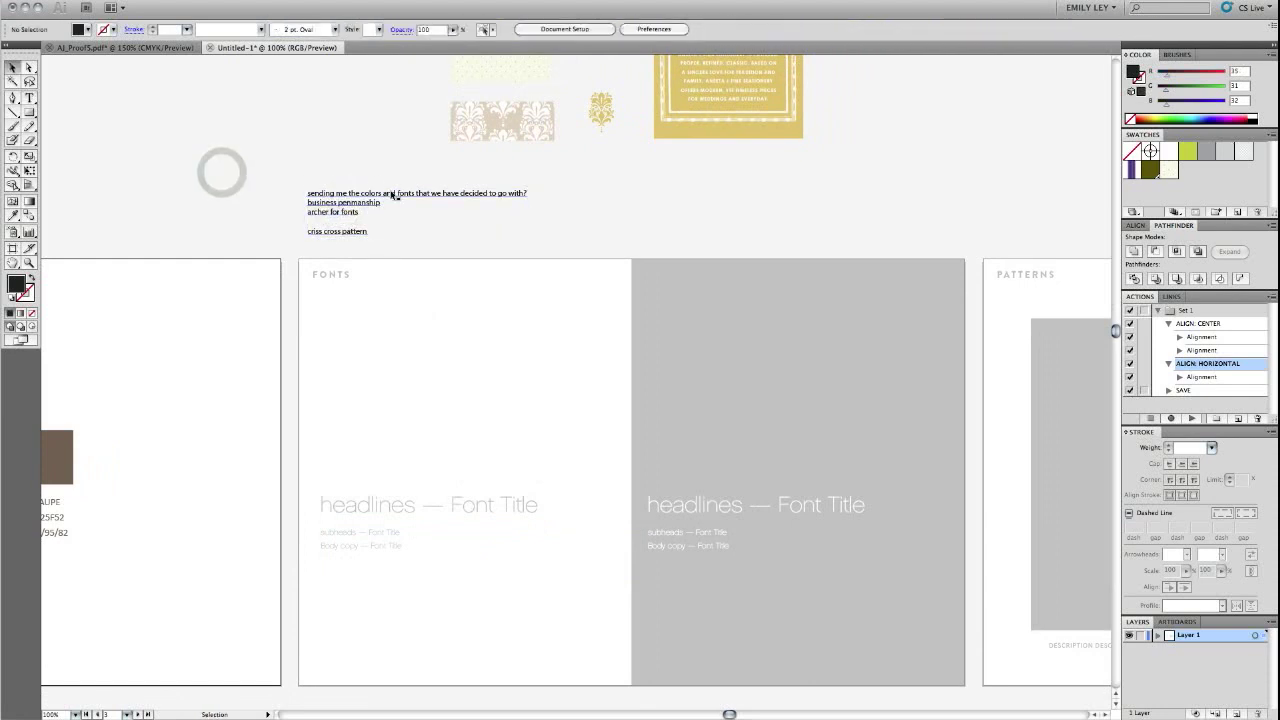
Delete the opening line about sending the colors and fonts from the client's notes.
{"action": "double_click", "coordinate": [391, 195]}
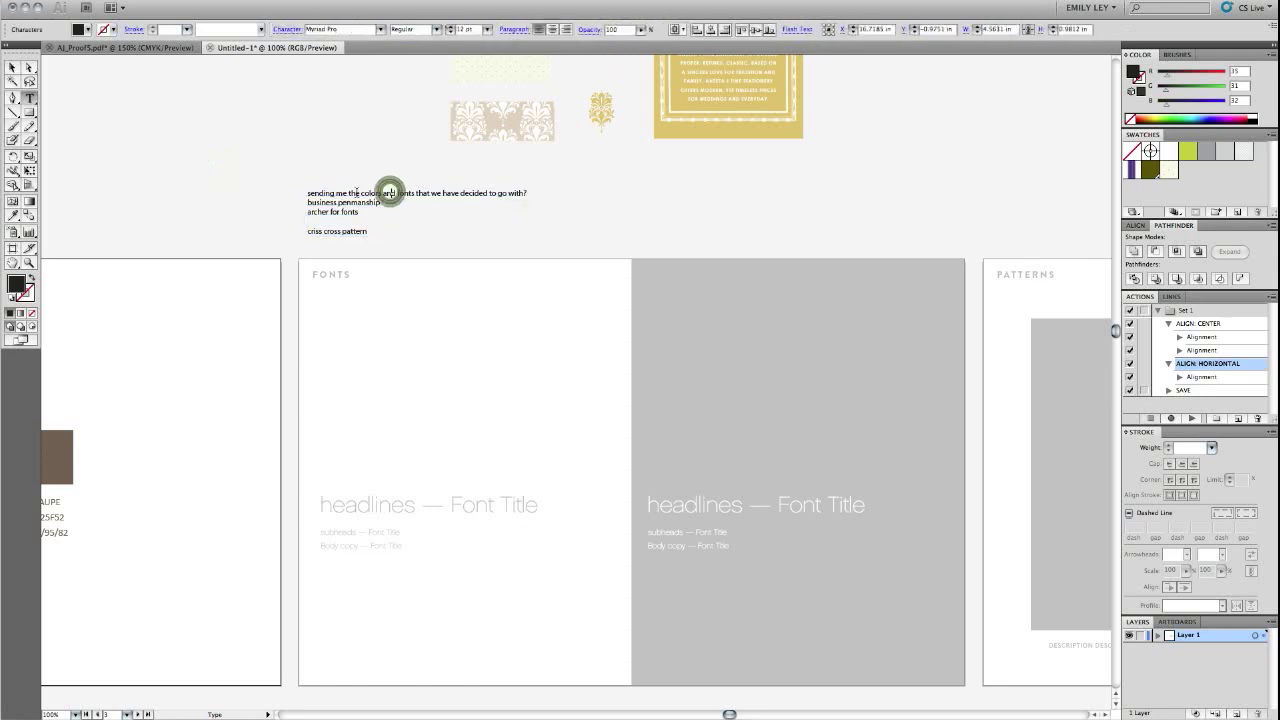
{"action": "triple_click", "coordinate": [355, 193]}
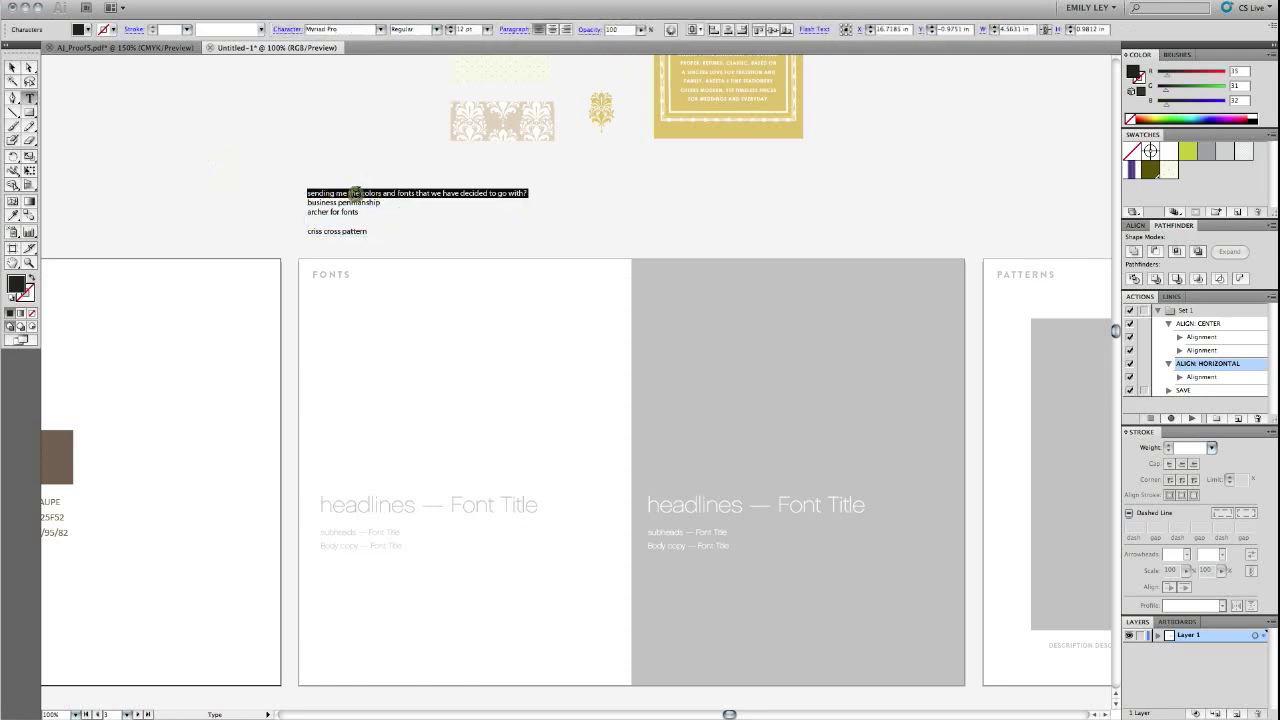
{"action": "key", "text": "BackSpace"}
{"action": "key", "text": "Escape"}
{"action": "left_click", "coordinate": [238, 175]}
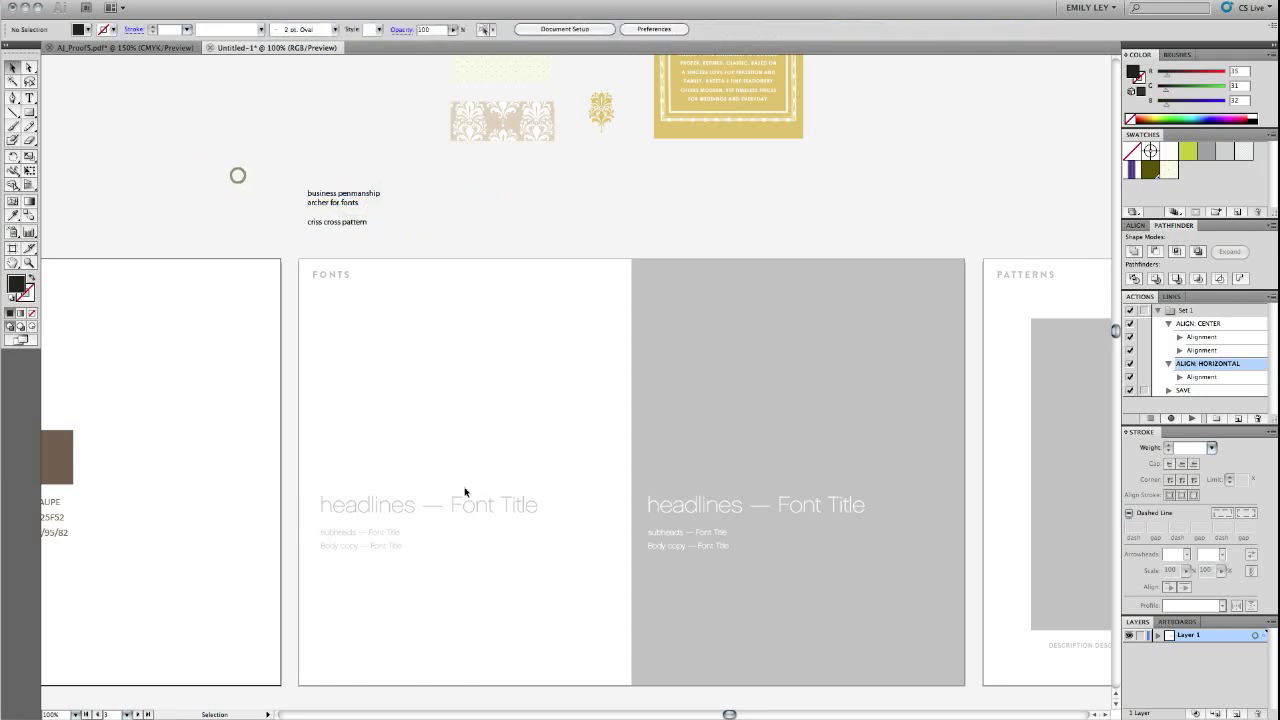
Replace the headline on the white half of the FONTS page with "headlines - business penmanship".
{"action": "double_click", "coordinate": [464, 507]}
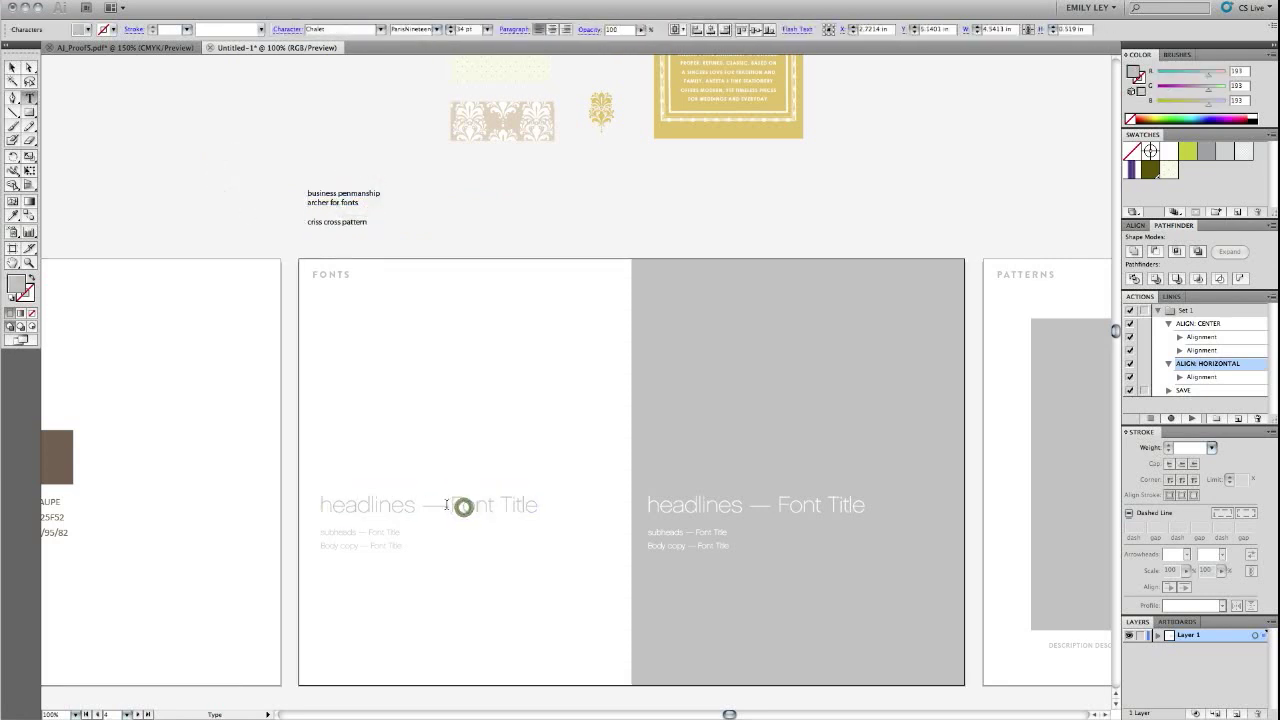
{"action": "scroll", "coordinate": [446, 506], "scroll_direction": "down", "scroll_amount": 1}
{"action": "double_click", "coordinate": [446, 506]}
{"action": "double_click", "coordinate": [453, 502]}
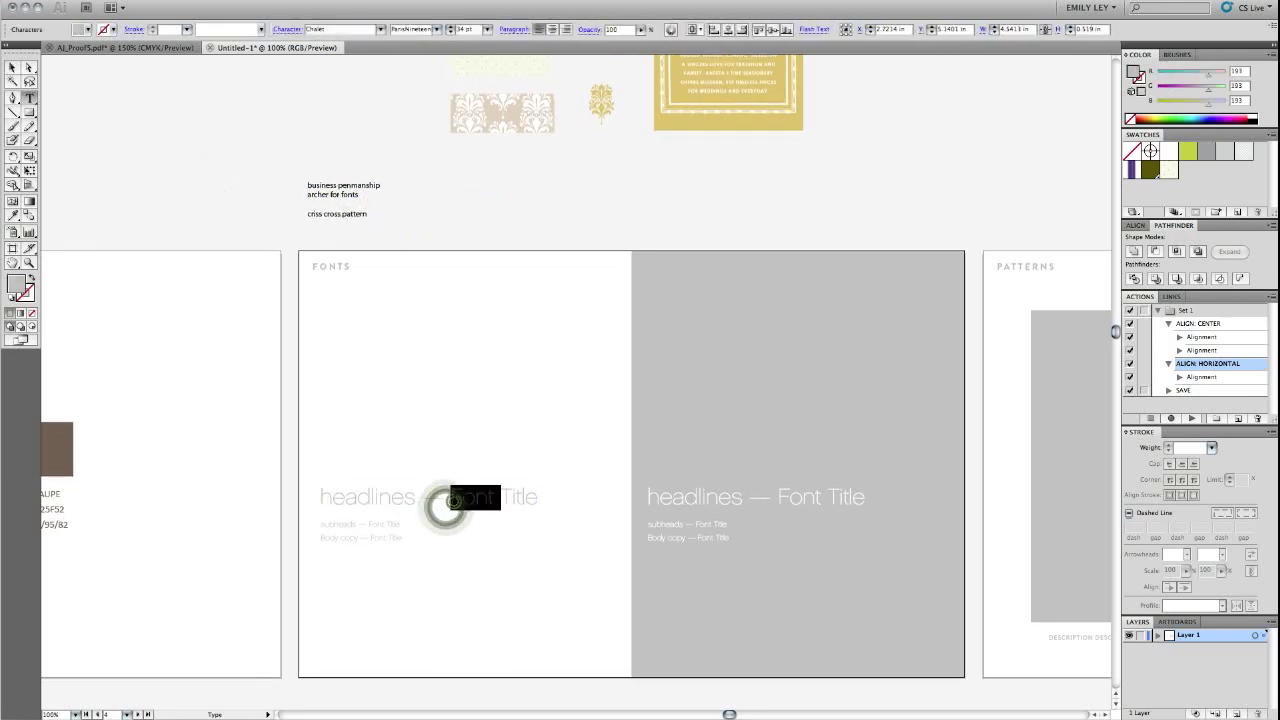
{"action": "triple_click", "coordinate": [452, 500]}
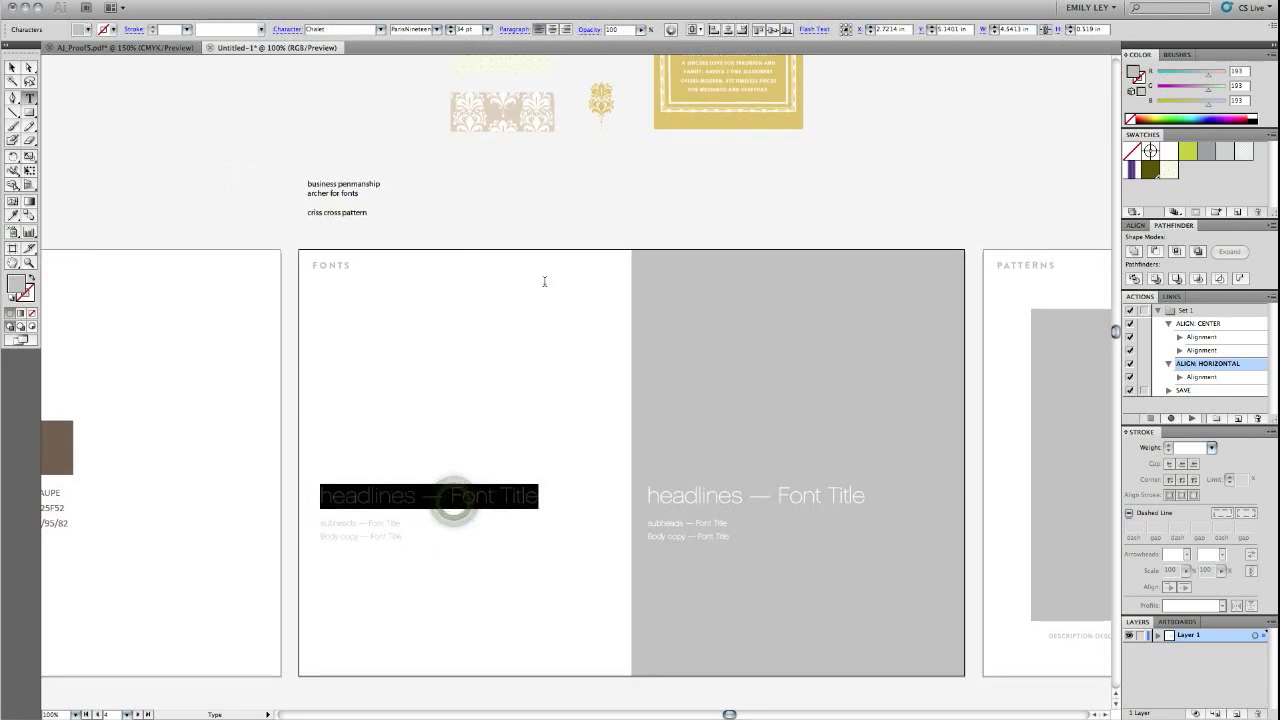
{"action": "type", "text": "h"}
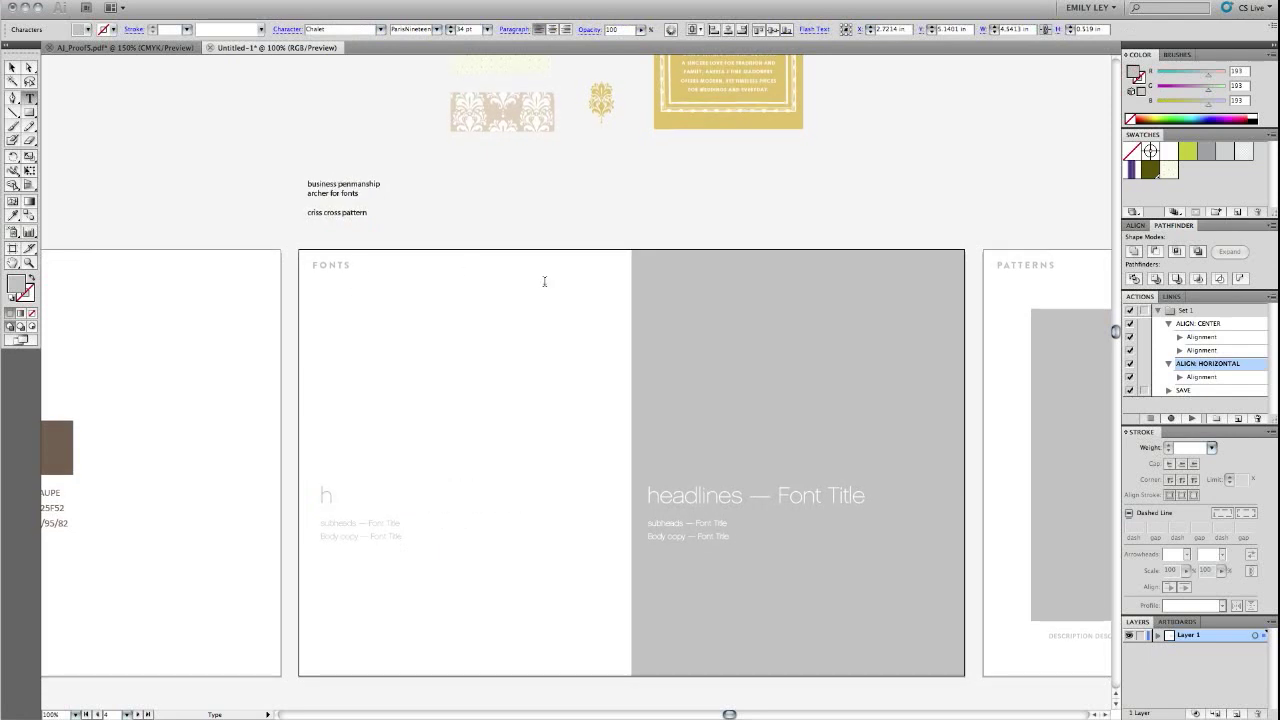
{"action": "type", "text": "eadlines - business penmansh"}
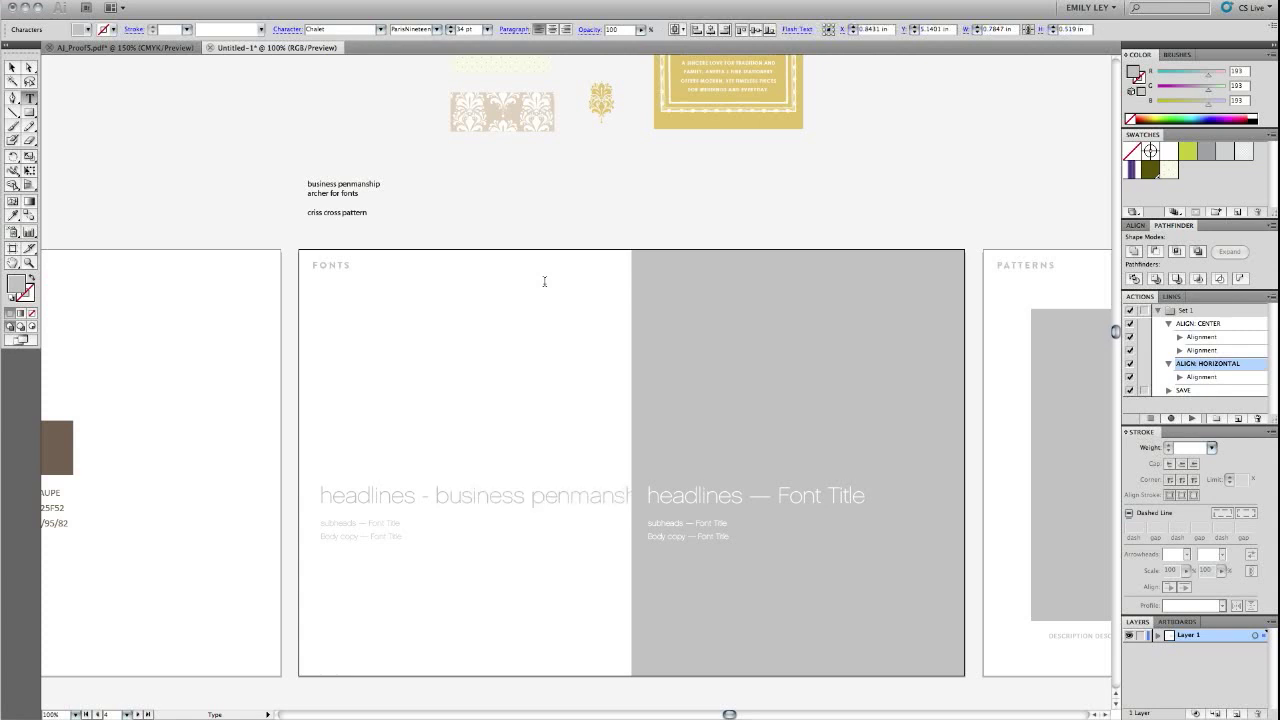
{"action": "key", "text": "Escape"}
Set the white half's headline in the Business Penmanship font at 26 pt.
{"action": "left_click", "coordinate": [450, 33]}
{"action": "left_click", "coordinate": [450, 33]}
{"action": "left_click", "coordinate": [450, 33]}
{"action": "left_click", "coordinate": [450, 33]}
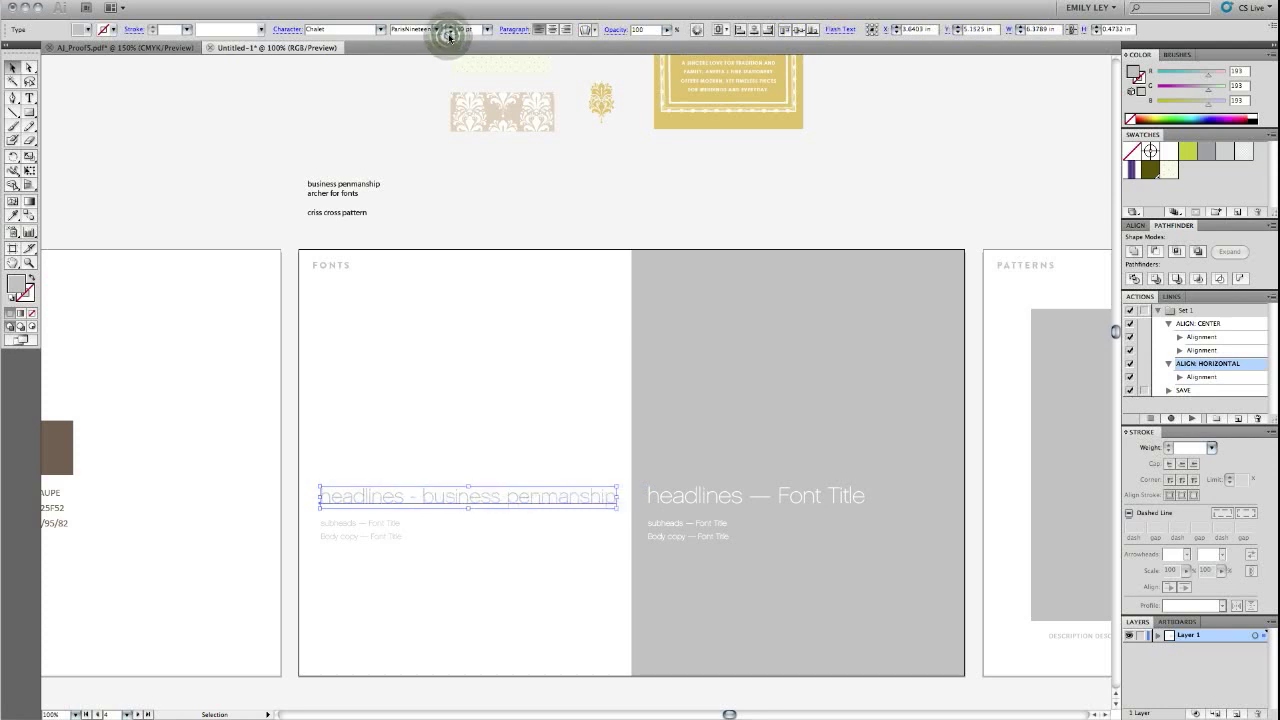
{"action": "left_click", "coordinate": [380, 30]}
{"action": "scroll", "coordinate": [343, 23], "scroll_direction": "up", "scroll_amount": 5}
{"action": "left_click", "coordinate": [379, 31]}
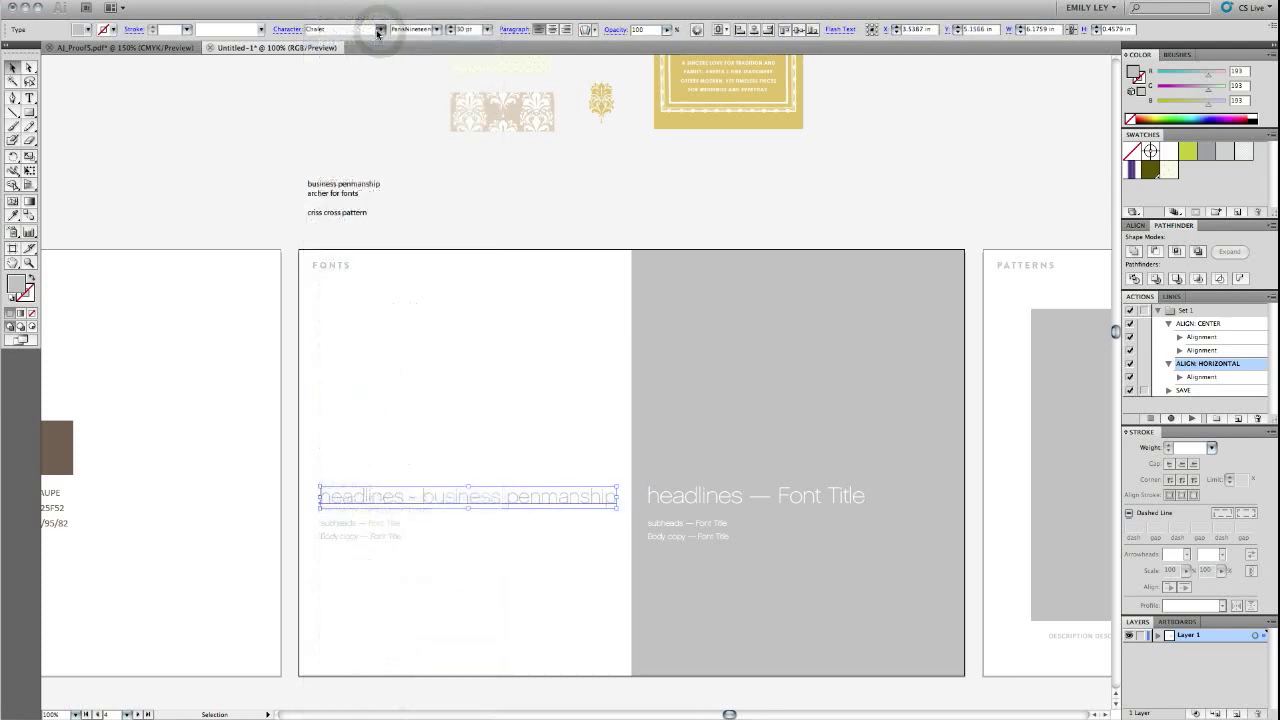
{"action": "left_click", "coordinate": [450, 33]}
{"action": "left_click", "coordinate": [450, 33]}
{"action": "left_click", "coordinate": [450, 33]}
{"action": "left_click", "coordinate": [450, 33]}
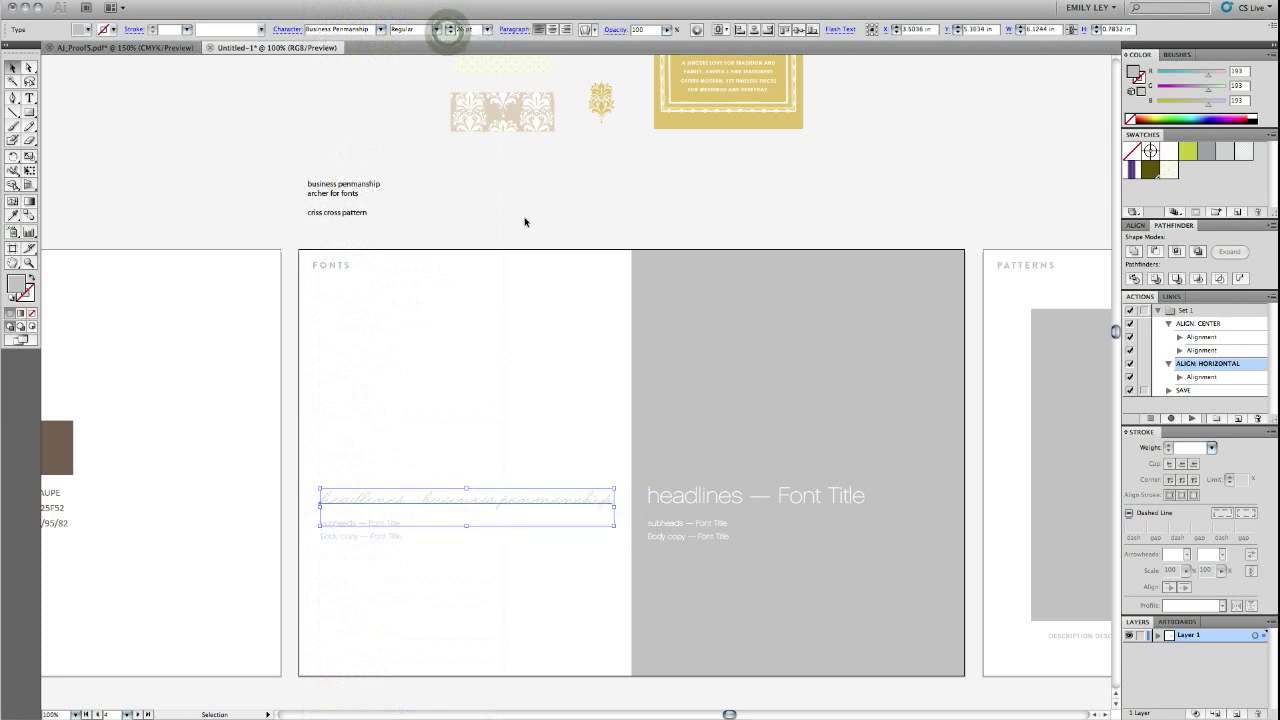
Copy the Business Penmanship text style to the headline on the gray half and colour it white.
{"action": "left_click", "coordinate": [679, 497]}
{"action": "left_click", "coordinate": [13, 217]}
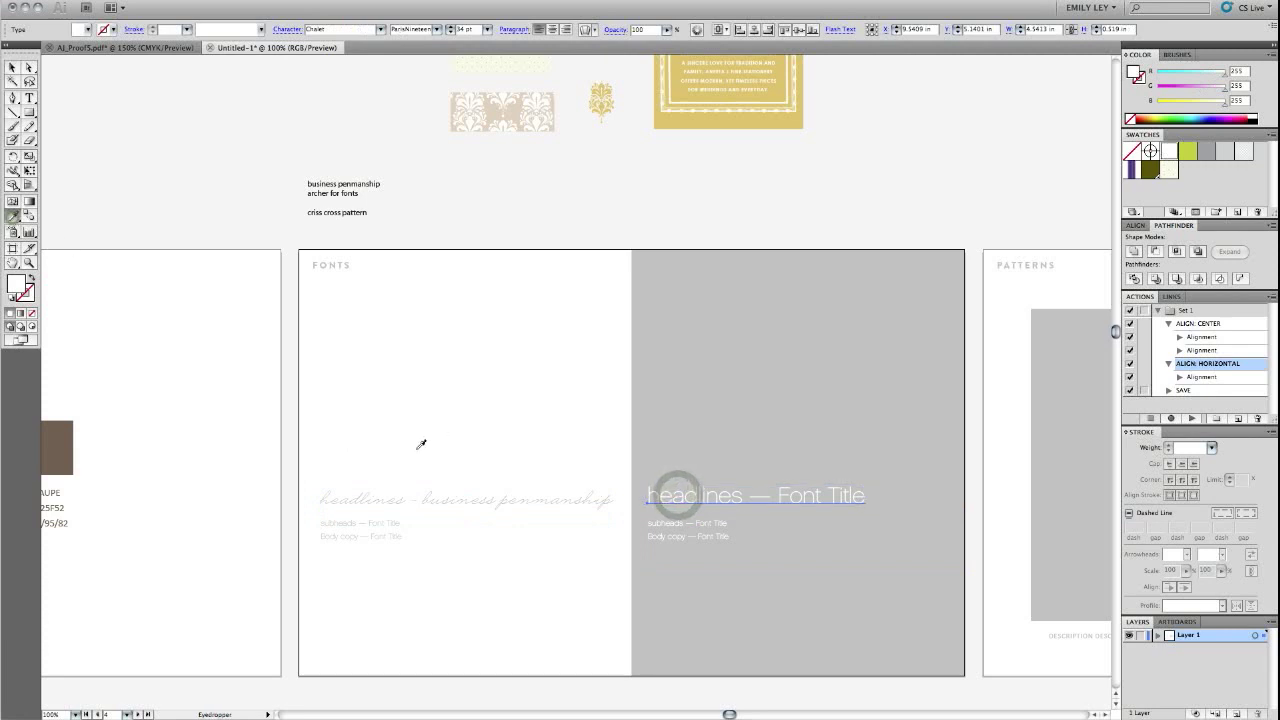
{"action": "left_click", "coordinate": [416, 500]}
{"action": "left_click", "coordinate": [1255, 117]}
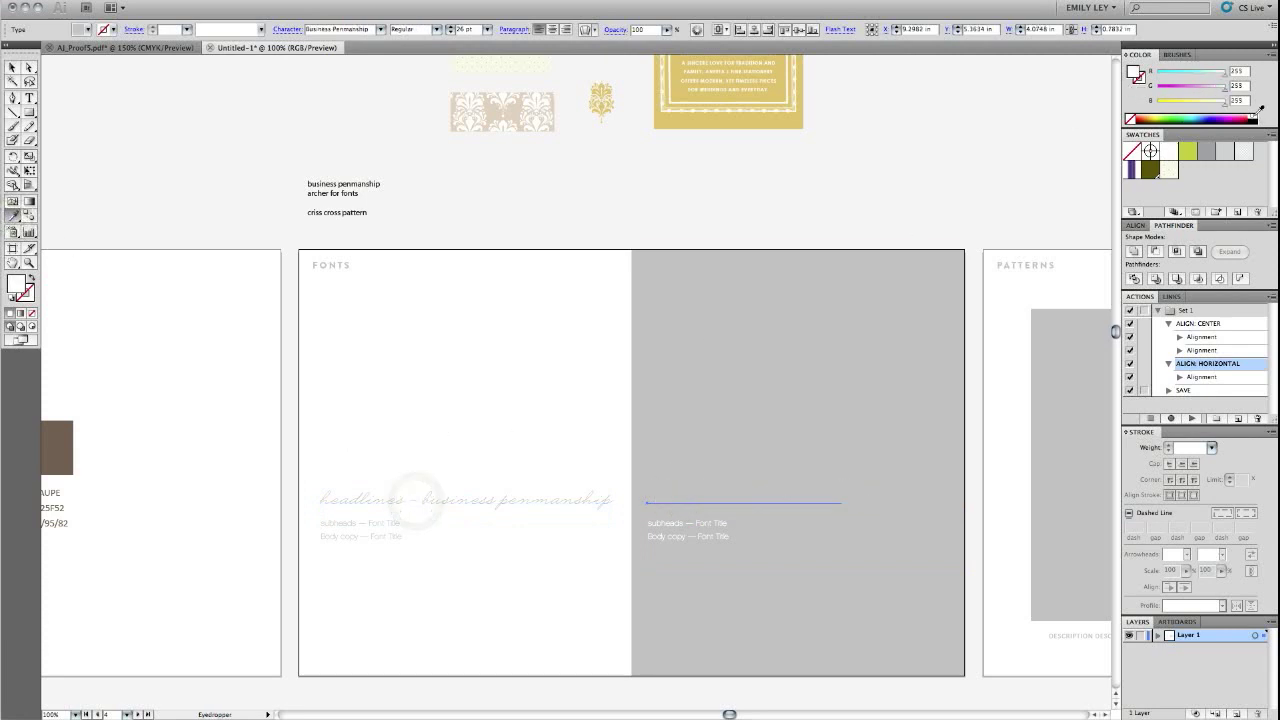
{"action": "left_click", "coordinate": [13, 70]}
{"action": "left_click", "coordinate": [91, 83]}
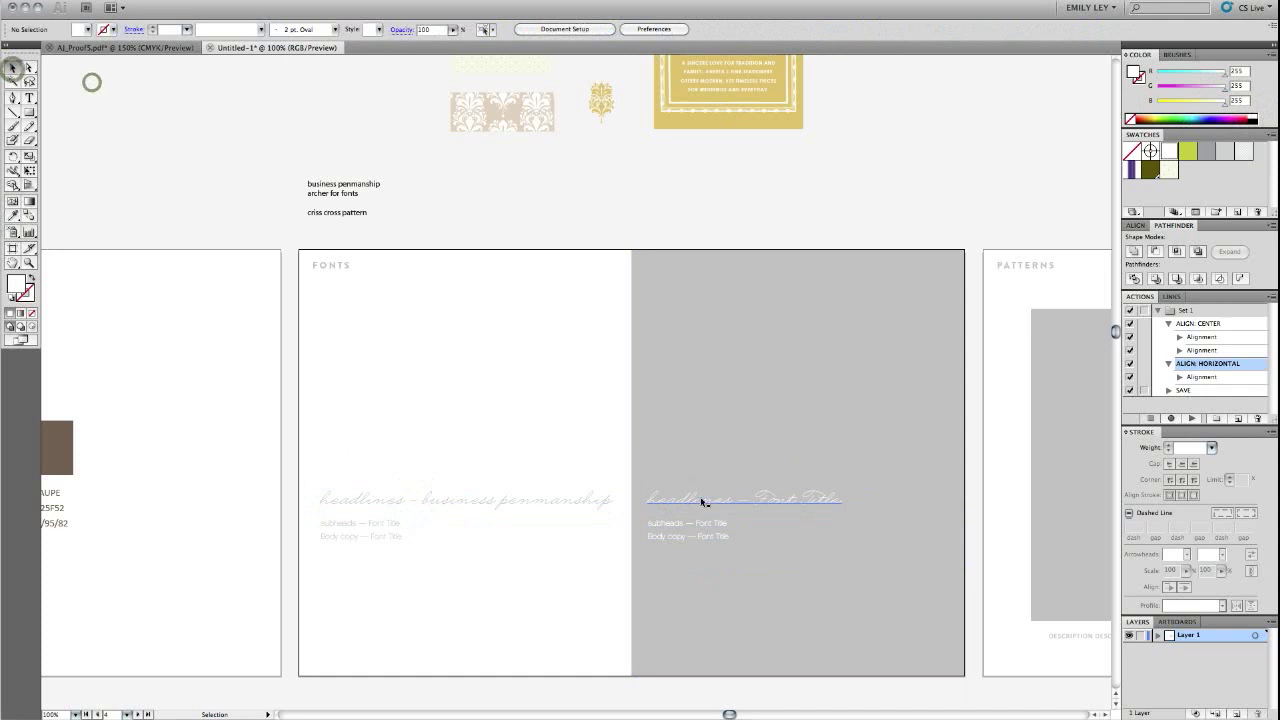
Replace "Font Title" in the gray half's headline with "business penmanship".
{"action": "double_click", "coordinate": [718, 500]}
{"action": "left_click_drag", "start_coordinate": [758, 498], "coordinate": [871, 492]}
{"action": "type", "text": "business p"}
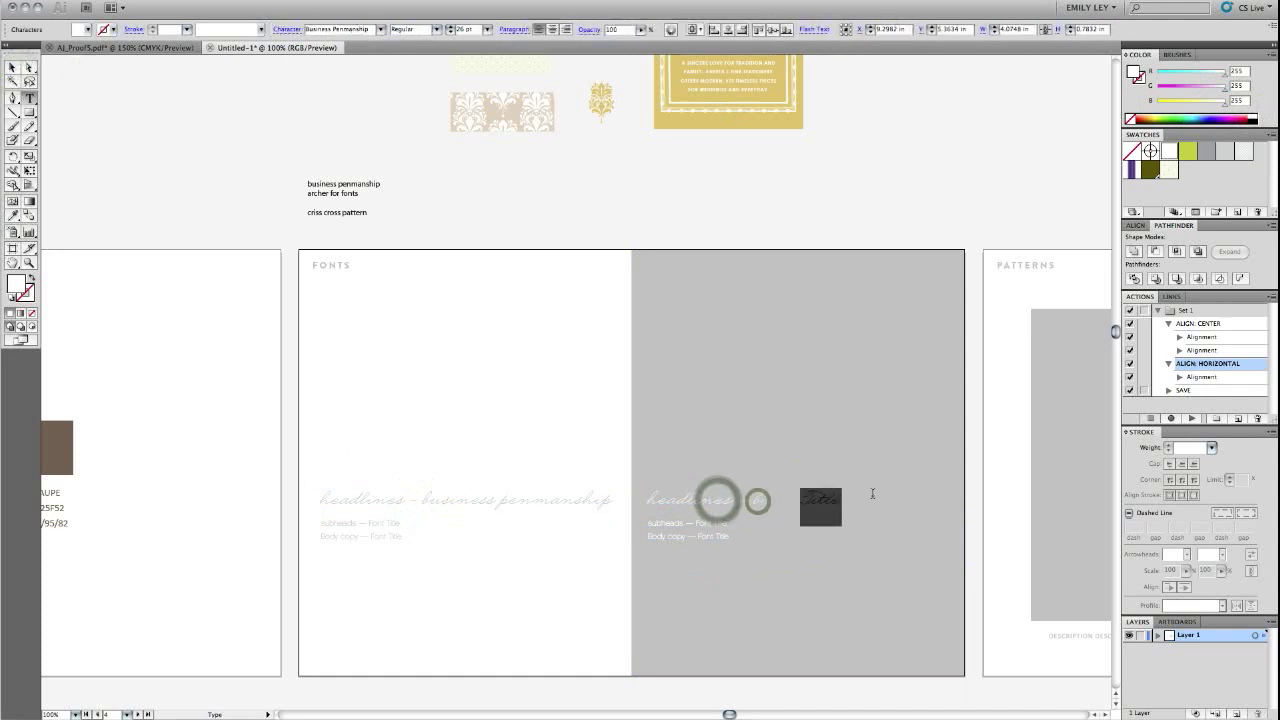
{"action": "type", "text": "enmanship"}
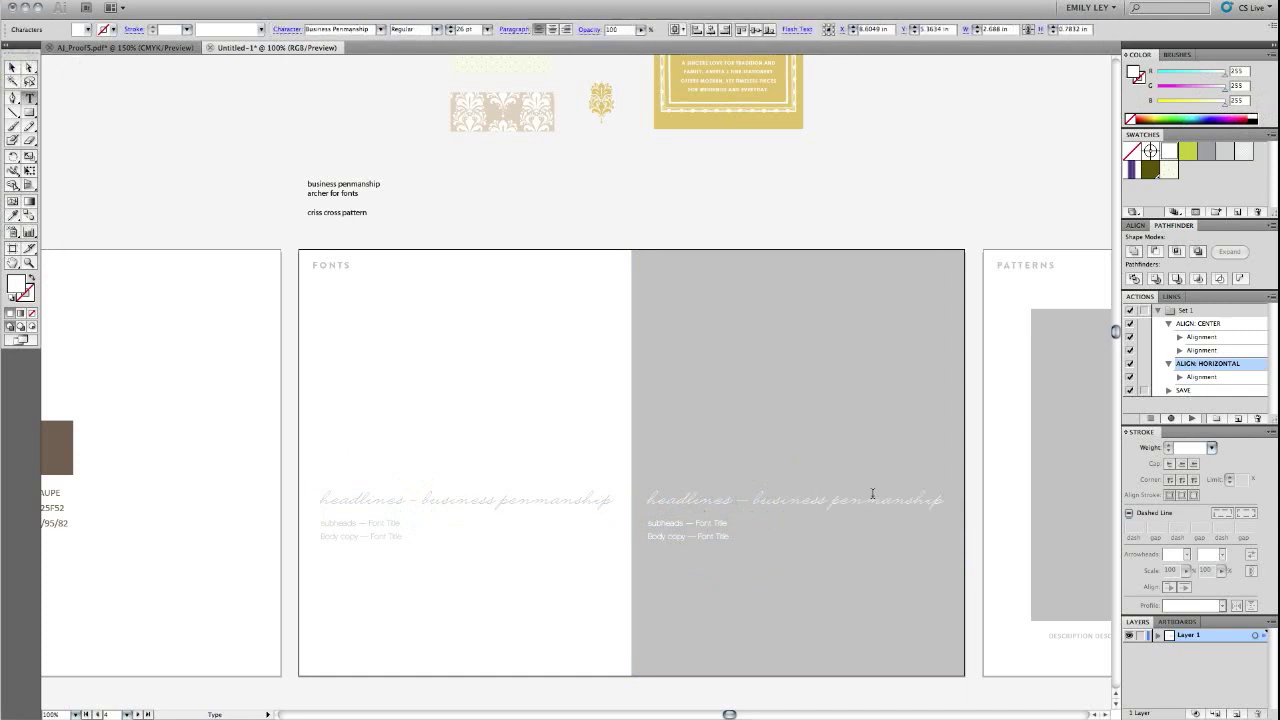
{"action": "key", "text": "Escape"}
{"action": "left_click", "coordinate": [394, 437]}
Fill the gray half of the FONTS page with the gold sampled from the client's artwork.
{"action": "left_click", "coordinate": [751, 386]}
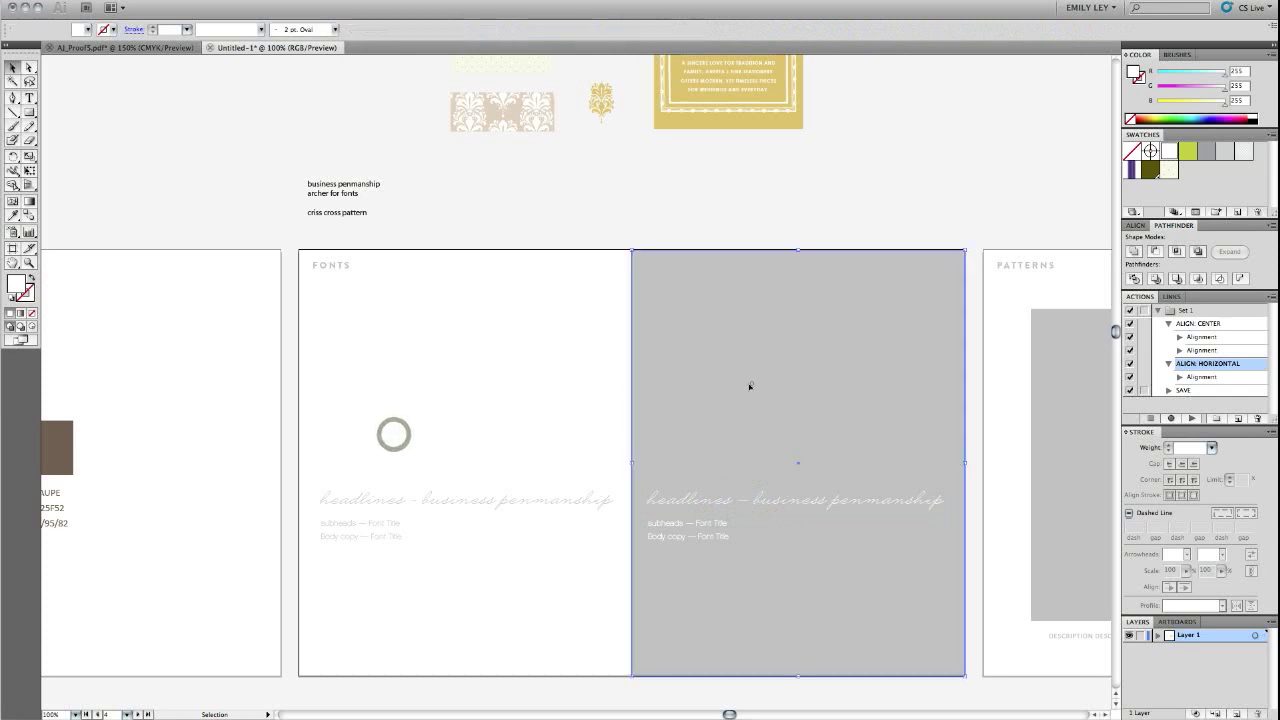
{"action": "key", "text": "i"}
{"action": "left_click", "coordinate": [699, 120]}
{"action": "key", "text": "v"}
{"action": "left_click", "coordinate": [120, 97]}
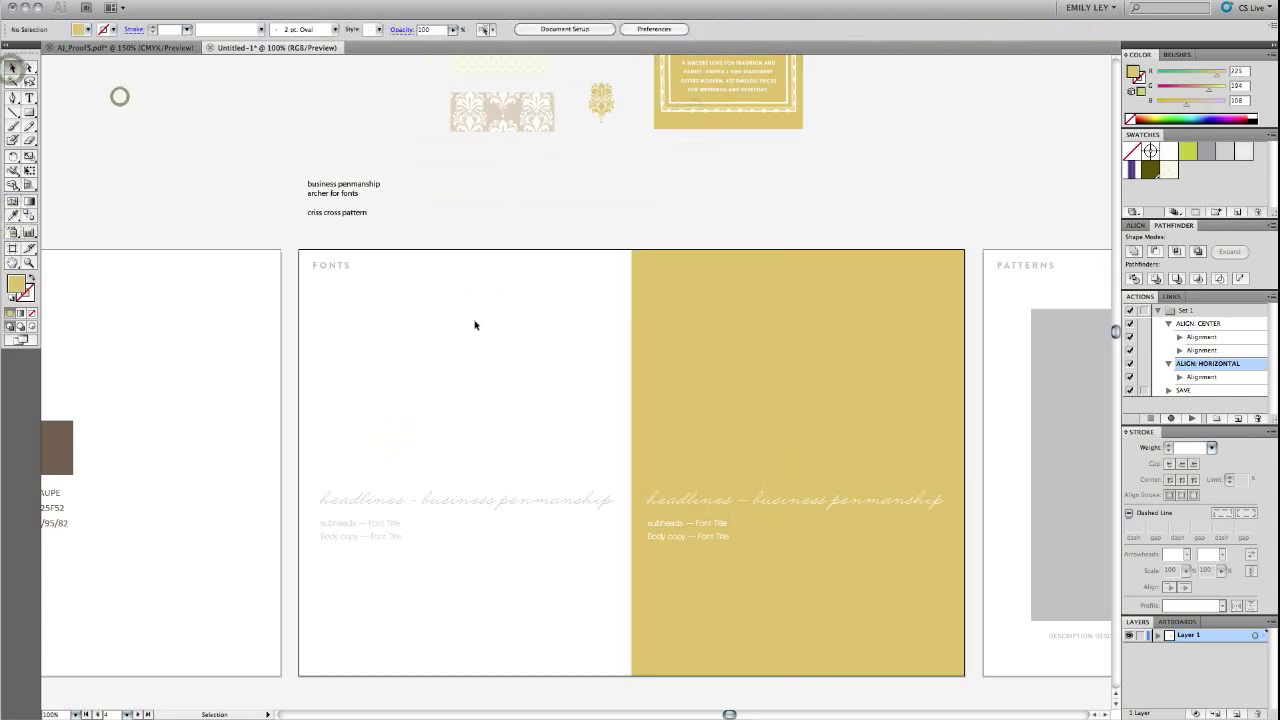
Fill the coloured half of the FONTS page with the BEIGE swatch colour from the palette page.
{"action": "scroll", "coordinate": [475, 325], "scroll_direction": "up", "scroll_amount": 3}
{"action": "left_click", "coordinate": [752, 433]}
{"action": "left_click", "coordinate": [13, 218]}
{"action": "scroll", "coordinate": [285, 450], "scroll_direction": "left", "scroll_amount": 3}
{"action": "left_click", "coordinate": [240, 532]}
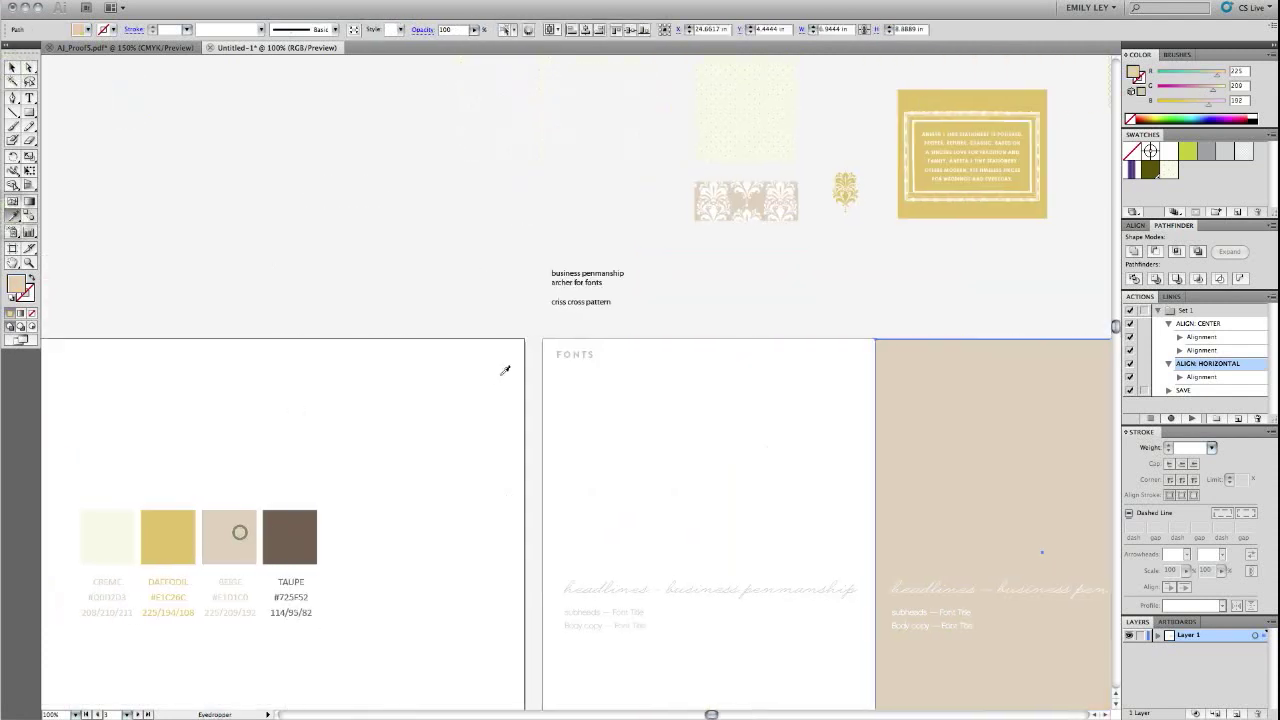
{"action": "scroll", "coordinate": [505, 370], "scroll_direction": "right", "scroll_amount": 3}
{"action": "scroll", "coordinate": [505, 370], "scroll_direction": "down", "scroll_amount": 1}
{"action": "key", "text": "v"}
{"action": "left_click", "coordinate": [433, 494]}
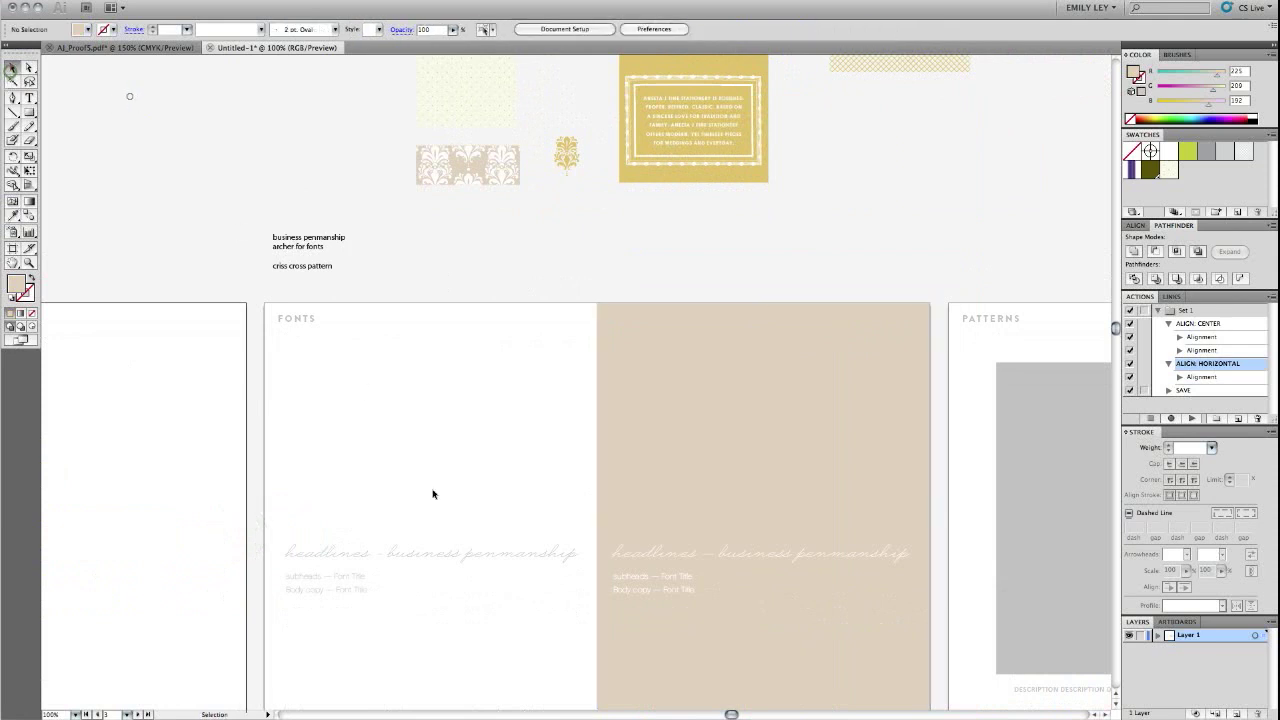
Replace "Font Title" with "Archer" in the subheads lines on both halves of the FONTS page.
{"action": "double_click", "coordinate": [305, 583]}
{"action": "left_click_drag", "start_coordinate": [333, 578], "coordinate": [417, 574]}
{"action": "type", "text": "archer"}
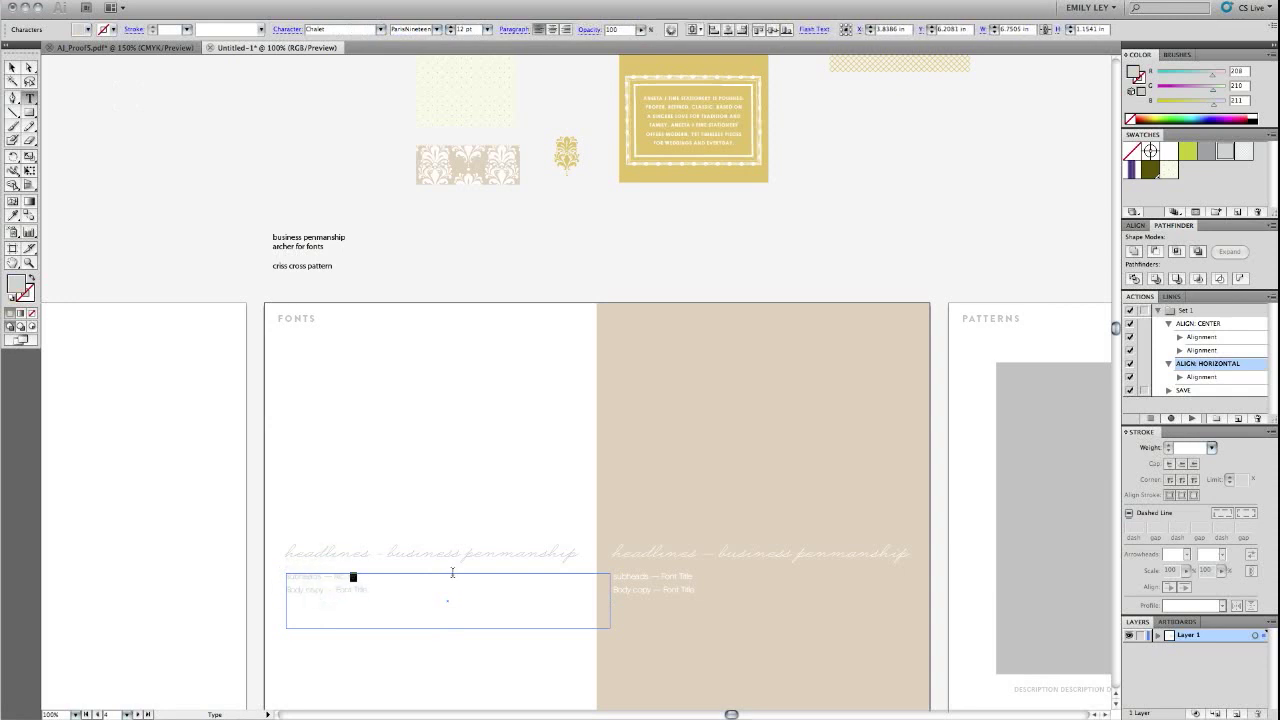
{"action": "left_click", "coordinate": [662, 578]}
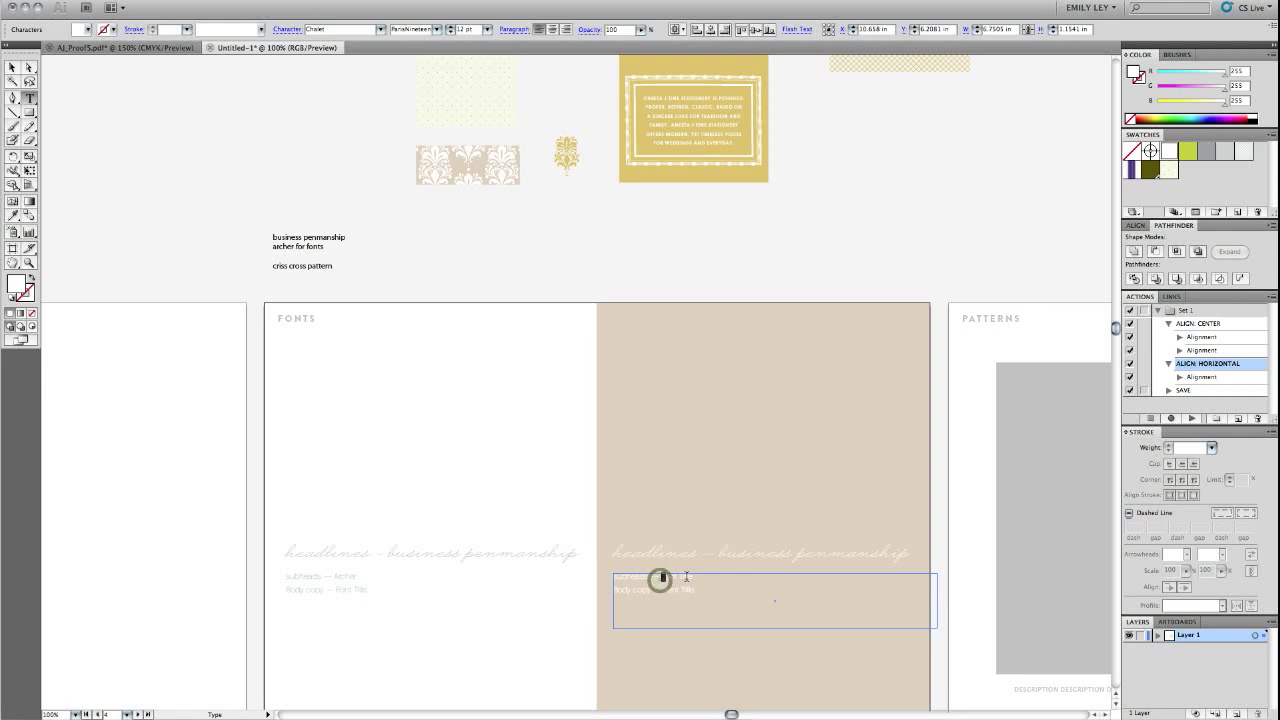
{"action": "left_click_drag", "start_coordinate": [687, 577], "coordinate": [722, 577]}
{"action": "type", "text": "Archer"}
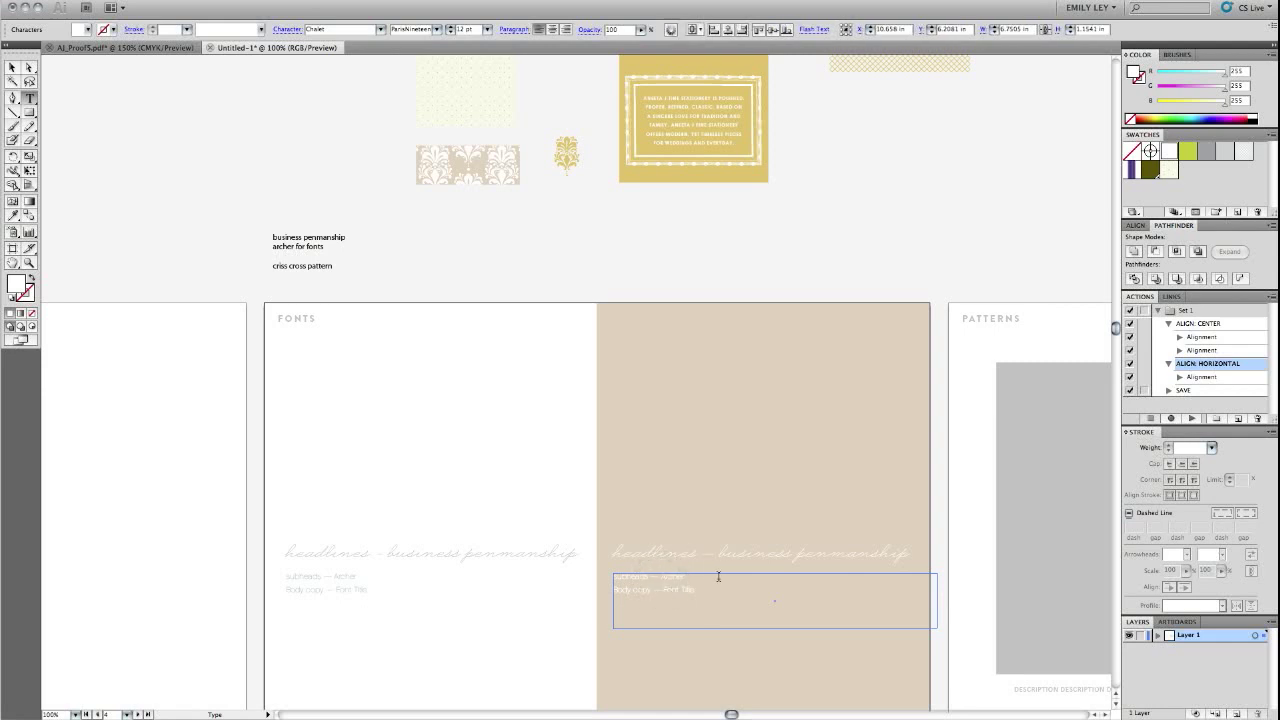
Set the subheads line on the beige half in Archer Book.
{"action": "left_click", "coordinate": [381, 30]}
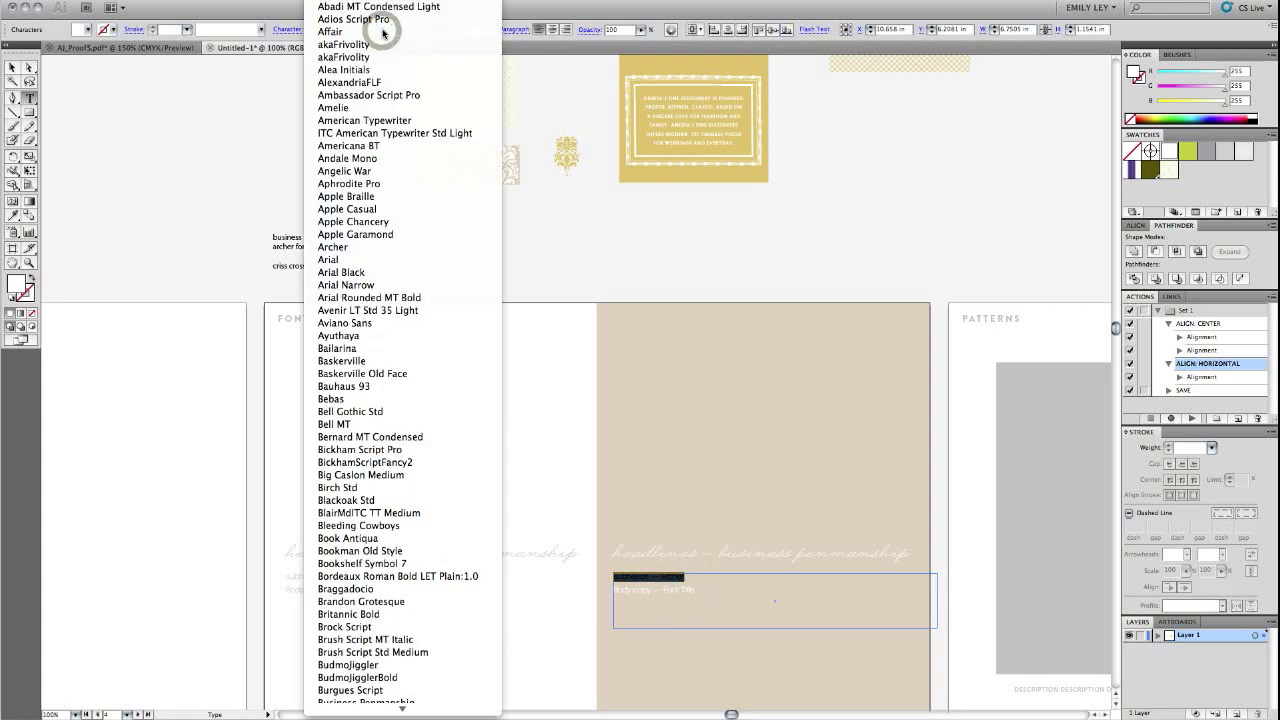
{"action": "left_click", "coordinate": [382, 33]}
{"action": "left_click", "coordinate": [435, 30]}
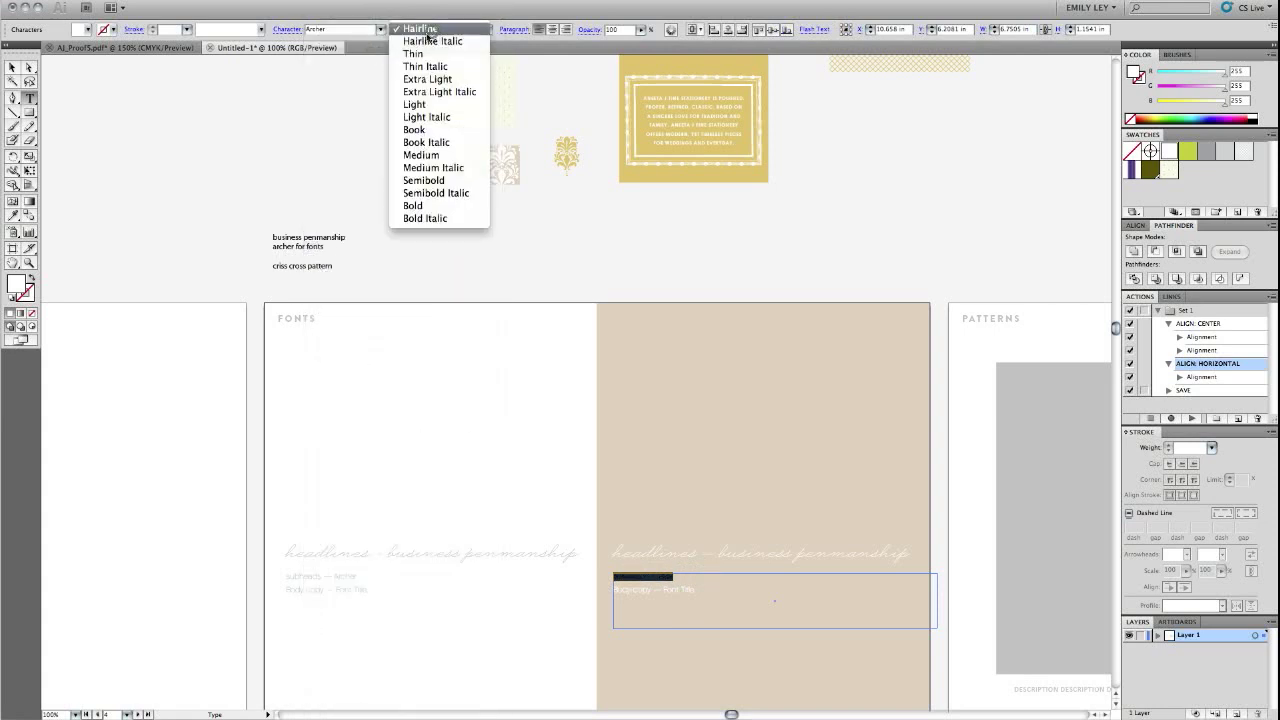
{"action": "left_click", "coordinate": [423, 131]}
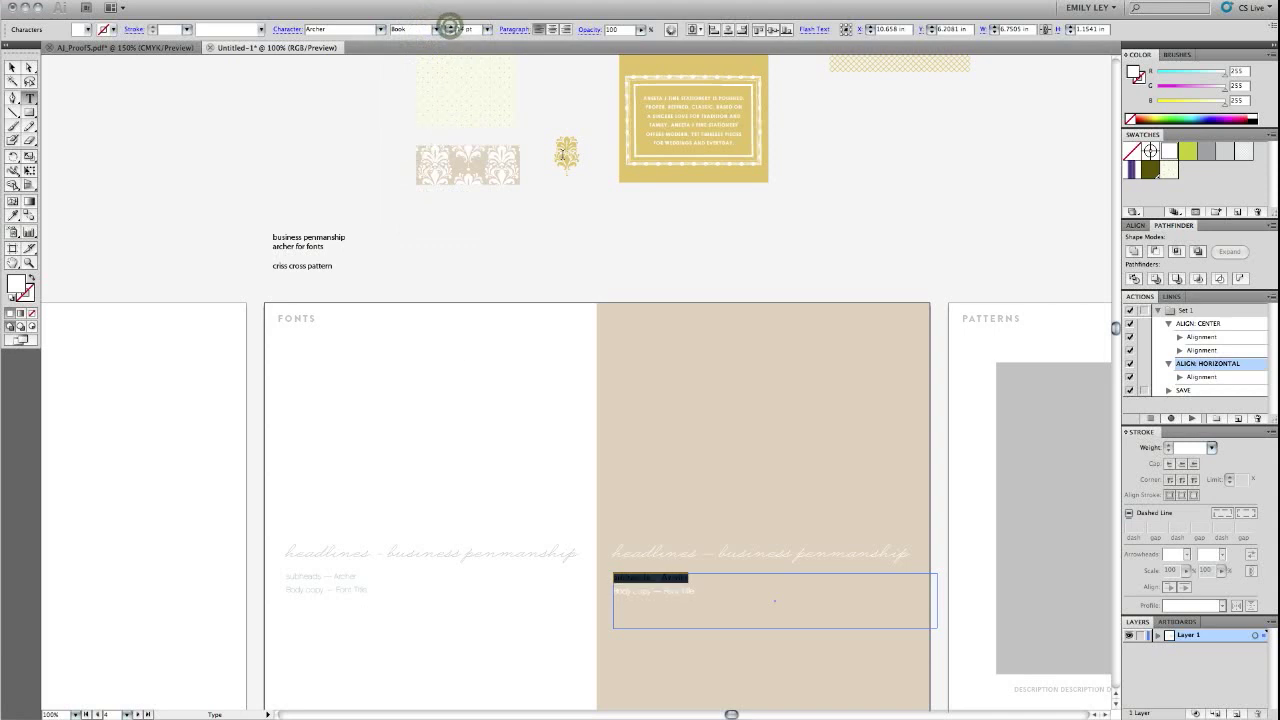
Set the subheads line on the white half of the FONTS page in Archer Book at 14 pt.
{"action": "key", "text": "Escape"}
{"action": "left_click", "coordinate": [380, 29]}
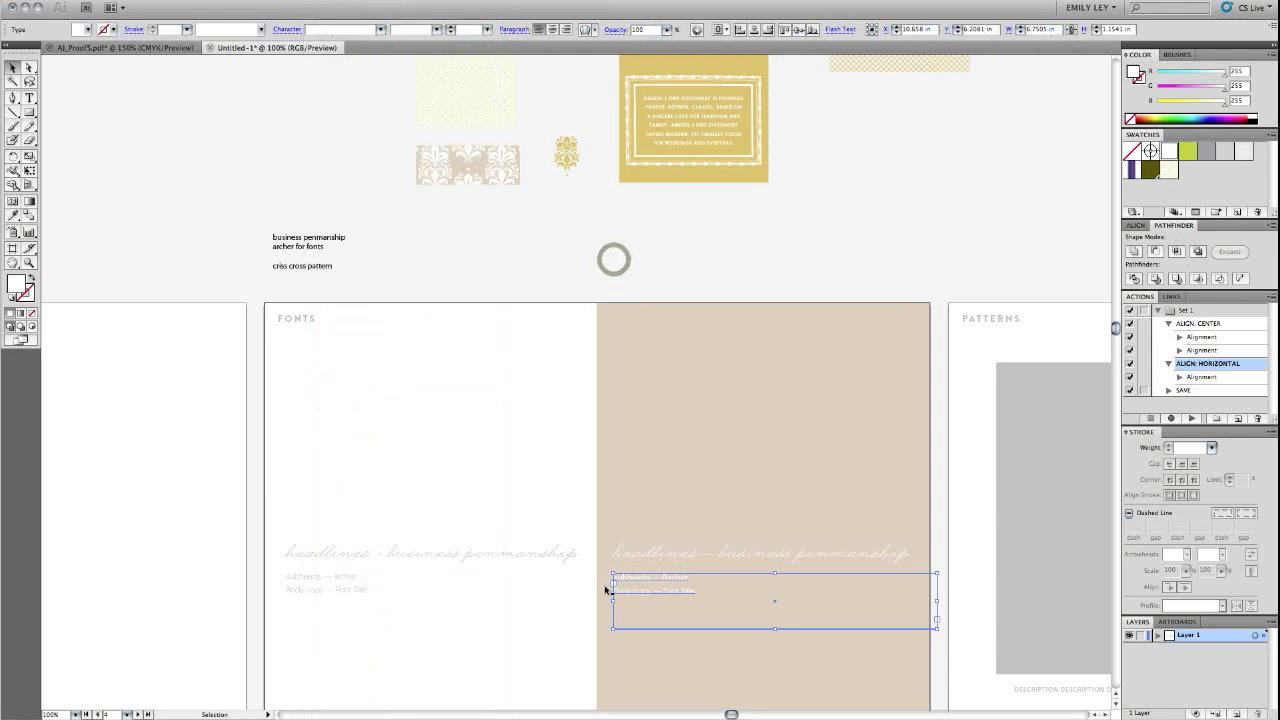
{"action": "double_click", "coordinate": [634, 578]}
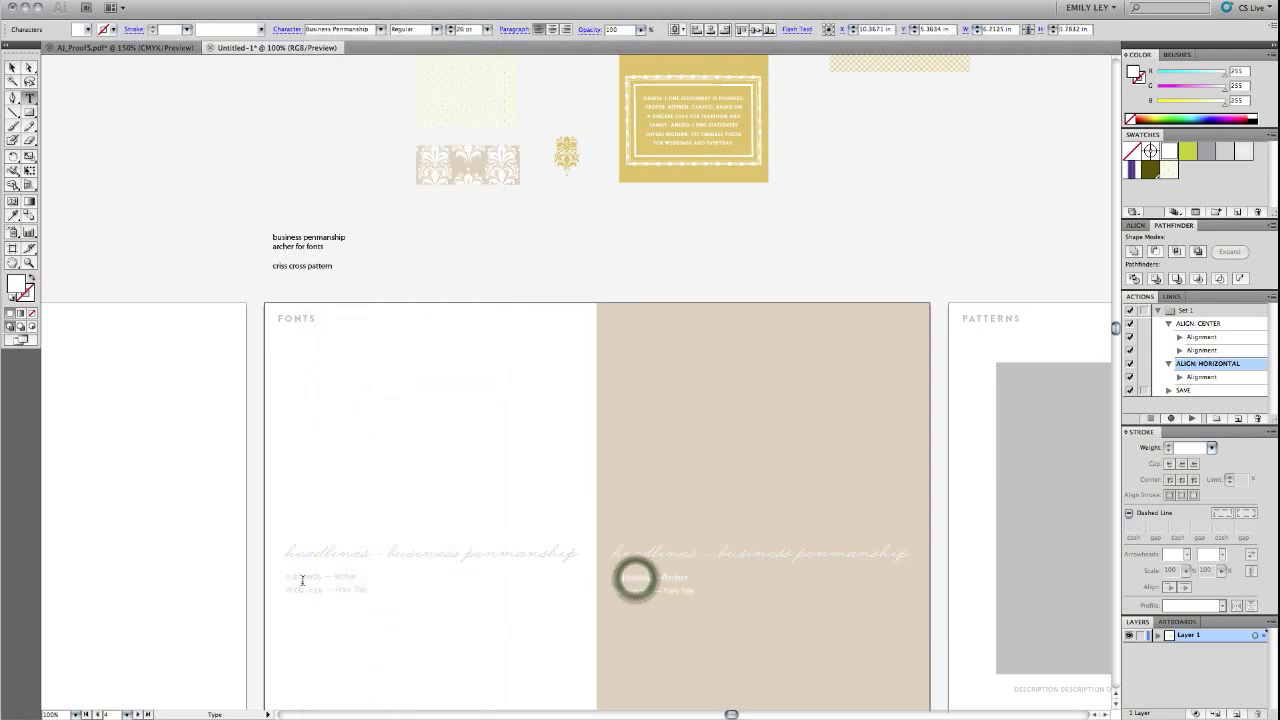
{"action": "double_click", "coordinate": [301, 580]}
{"action": "key", "text": "Escape"}
{"action": "left_click", "coordinate": [416, 632]}
{"action": "double_click", "coordinate": [330, 579]}
{"action": "triple_click", "coordinate": [330, 579]}
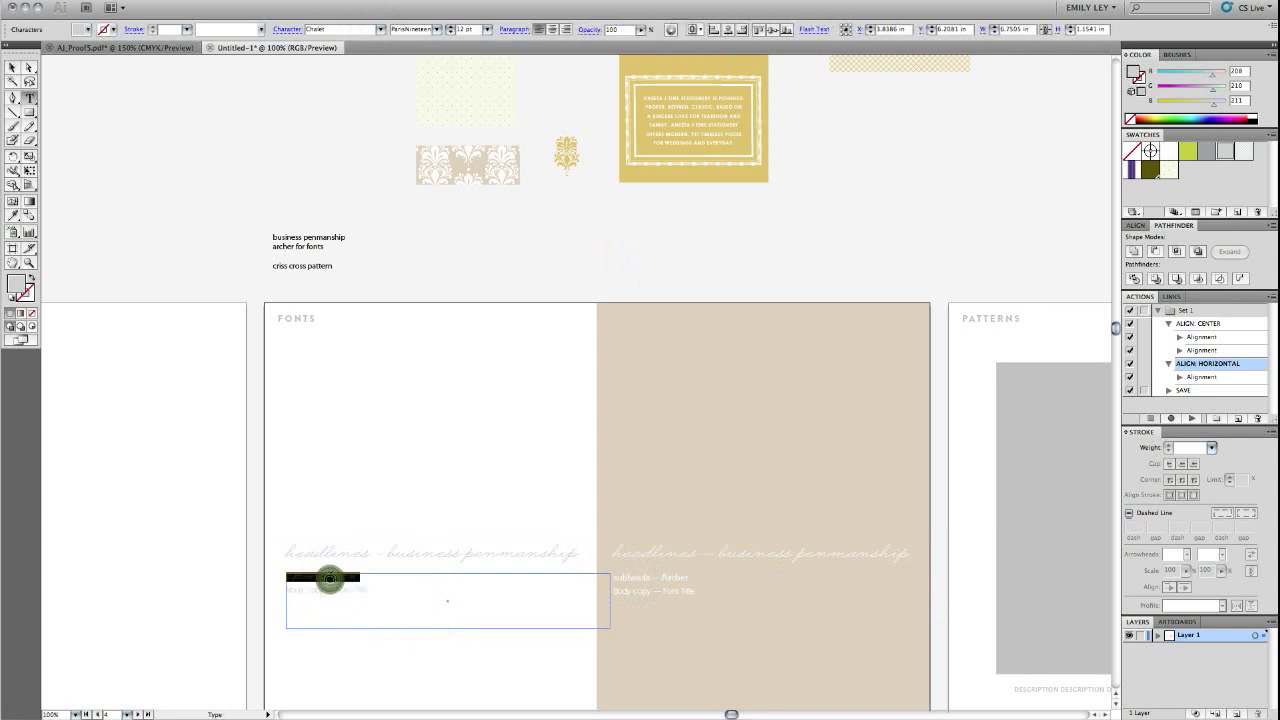
{"action": "left_click", "coordinate": [378, 30]}
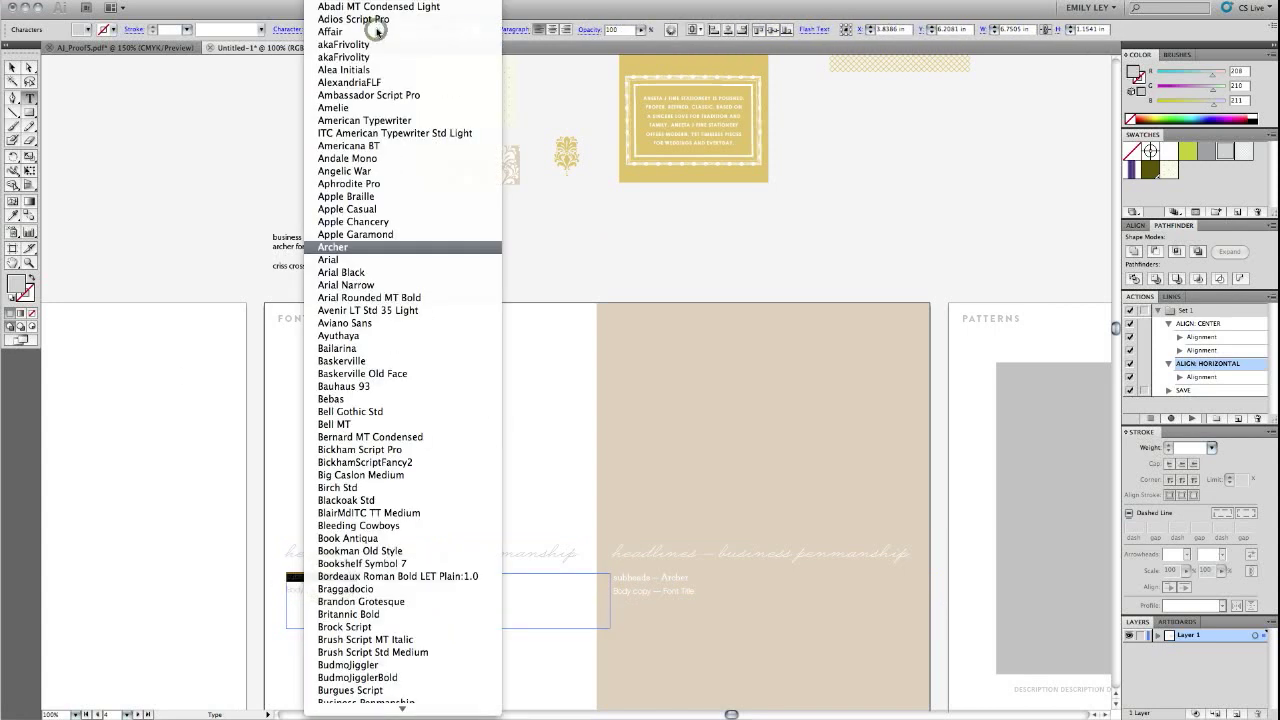
{"action": "left_click", "coordinate": [378, 30]}
{"action": "left_click", "coordinate": [432, 30]}
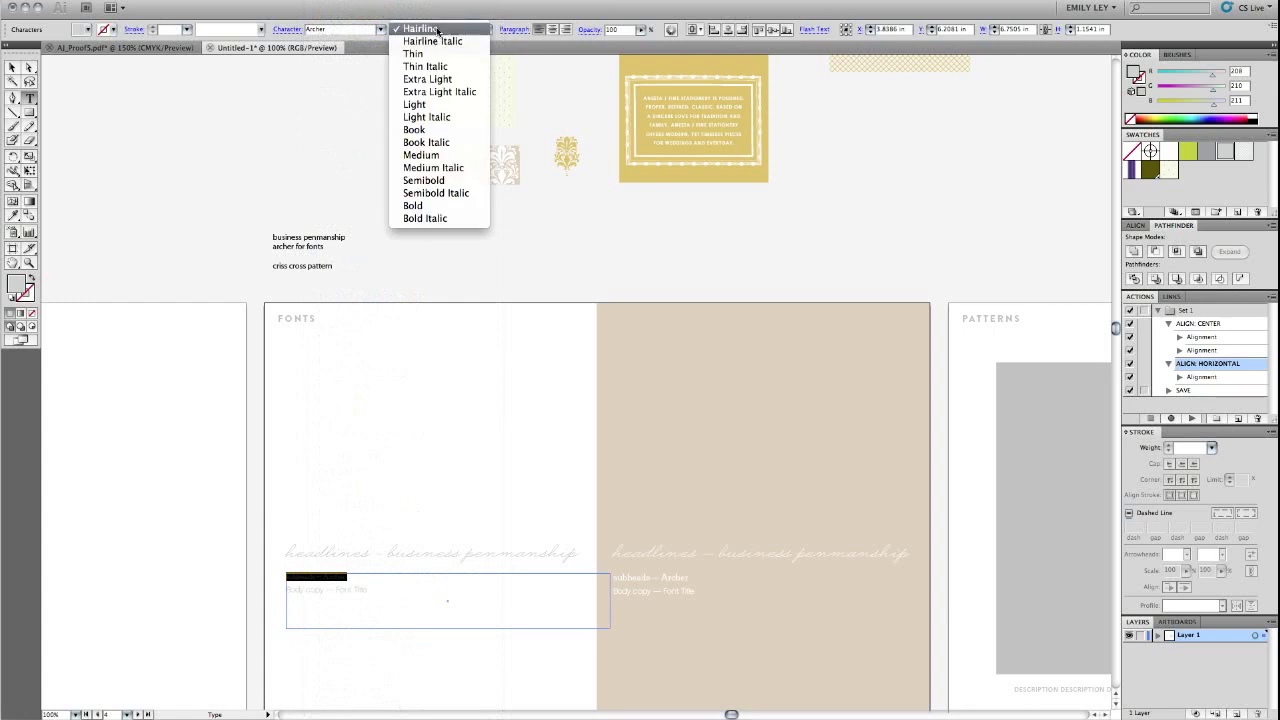
{"action": "left_click", "coordinate": [440, 134]}
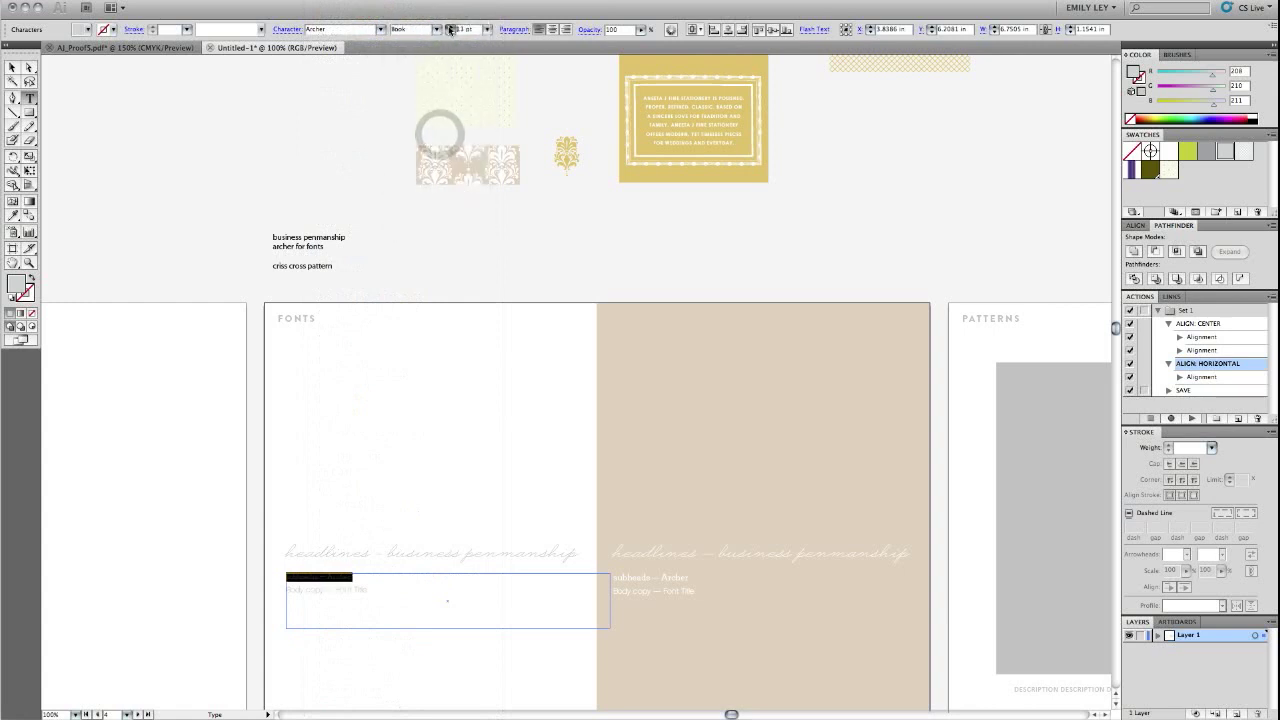
{"action": "key", "text": "Escape"}
{"action": "left_click", "coordinate": [437, 276]}
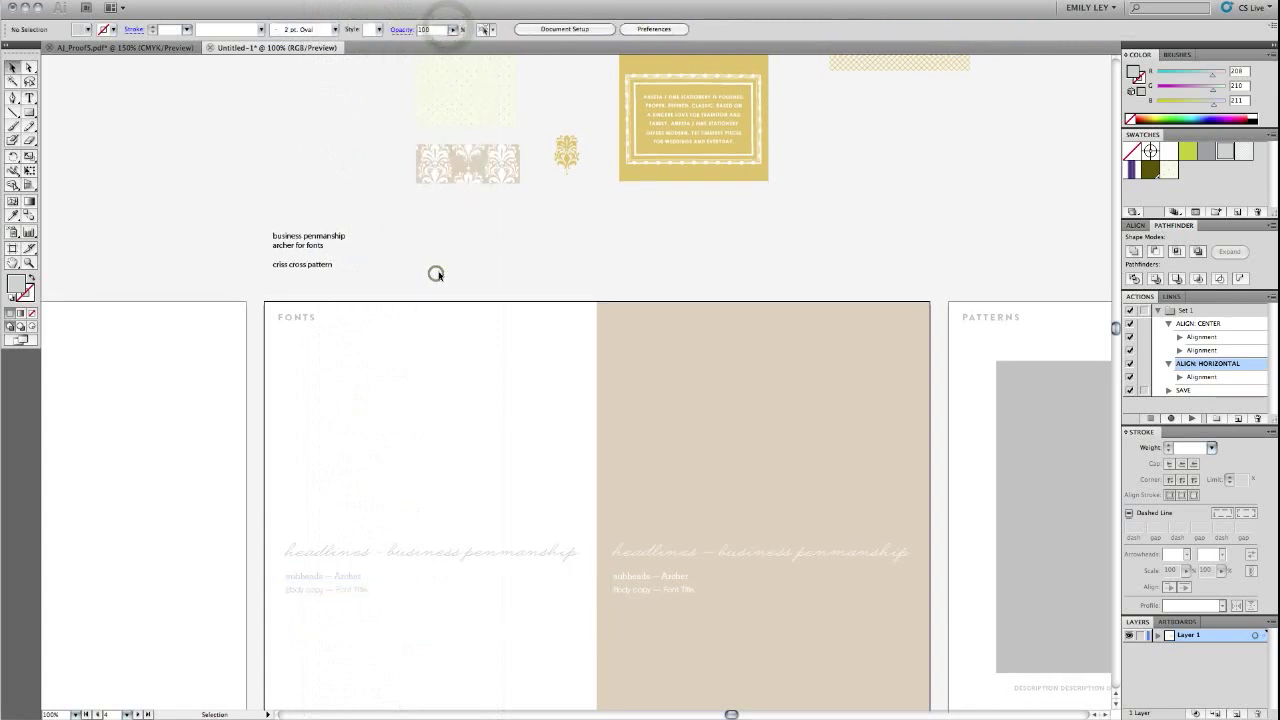
Convert the subheads line on the white half of the FONTS page to uppercase.
{"action": "left_click", "coordinate": [347, 584]}
{"action": "triple_click", "coordinate": [343, 579]}
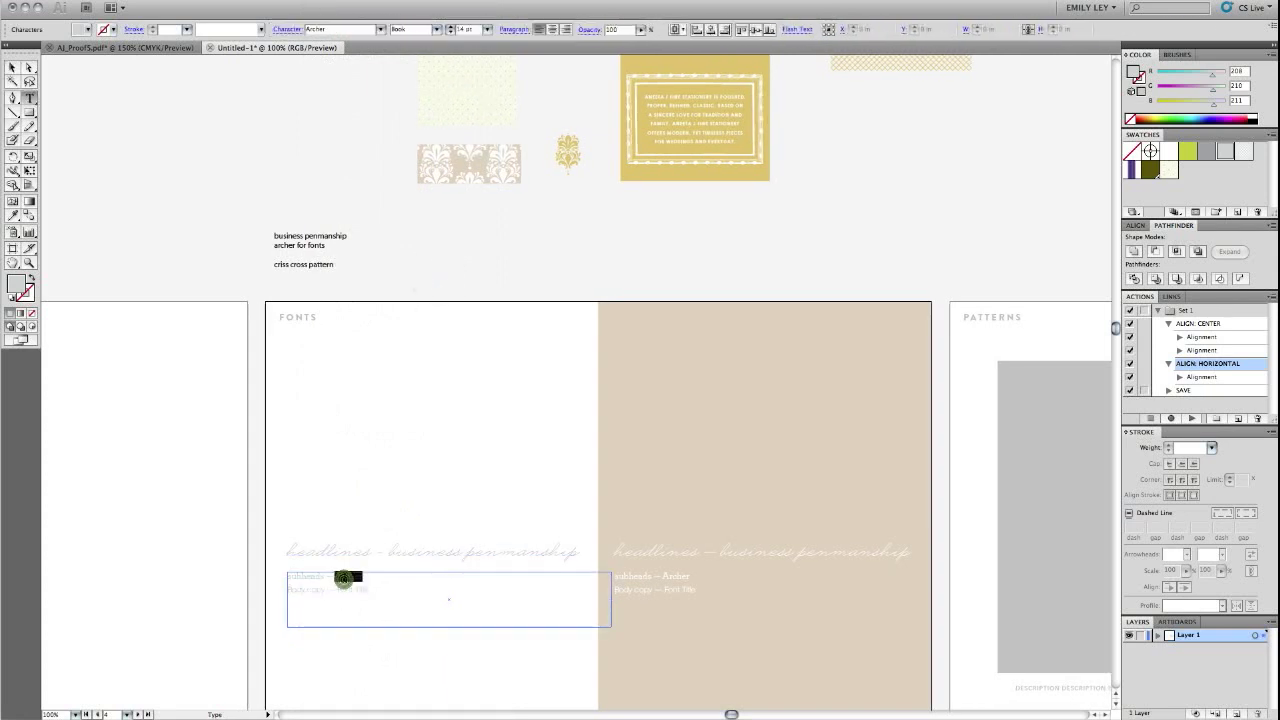
{"action": "left_click", "coordinate": [238, 10]}
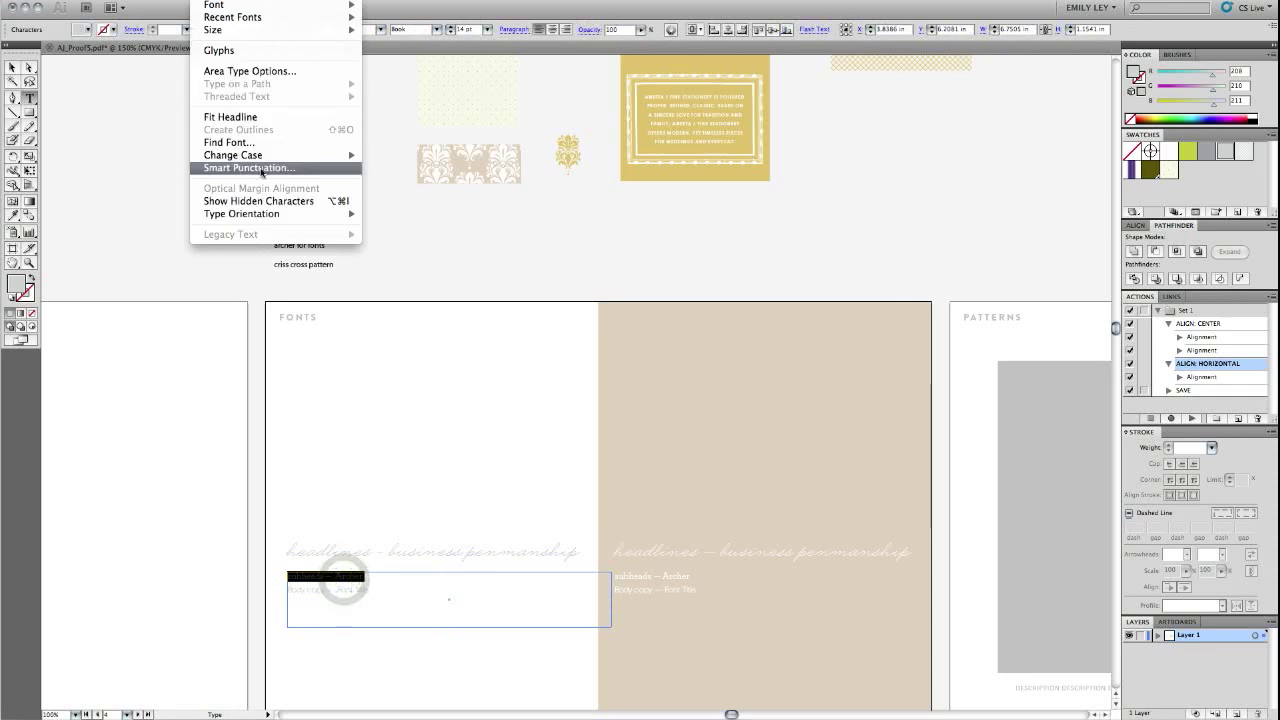
{"action": "mouse_move", "coordinate": [330, 155]}
{"action": "left_click", "coordinate": [398, 156]}
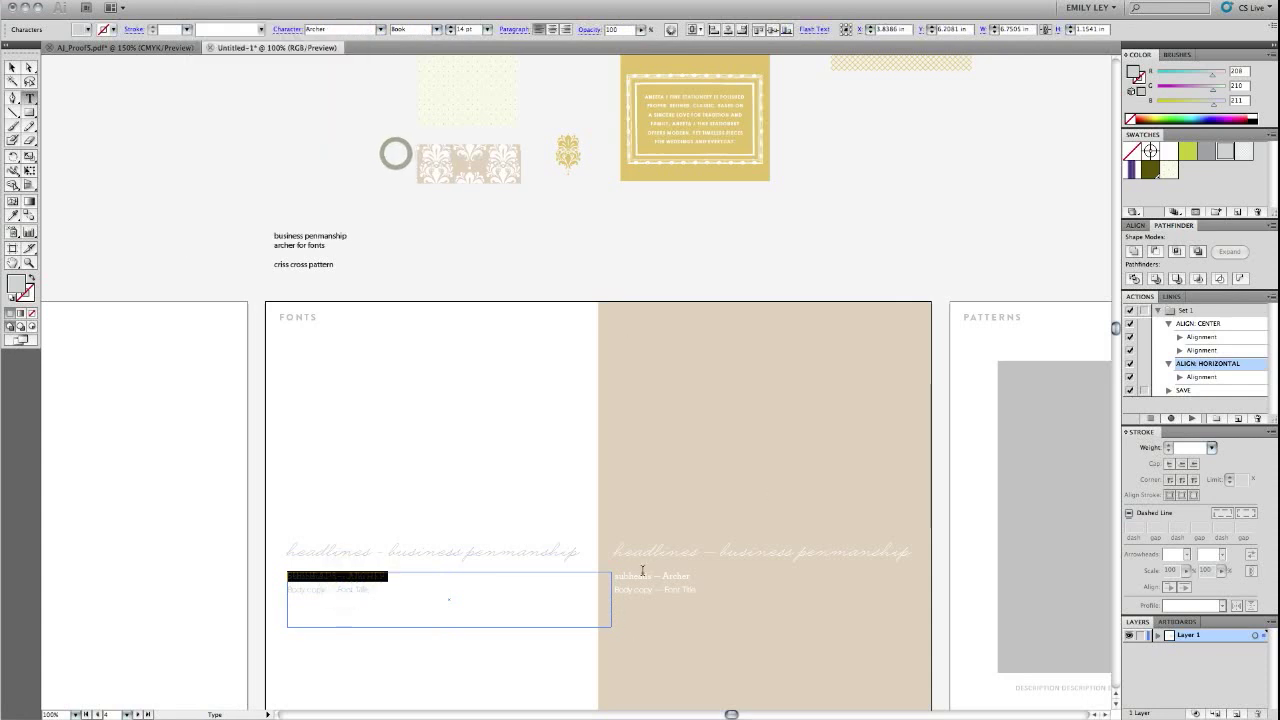
Convert the subheads line on the beige half of the FONTS page to uppercase.
{"action": "triple_click", "coordinate": [640, 576]}
{"action": "left_click", "coordinate": [230, 8]}
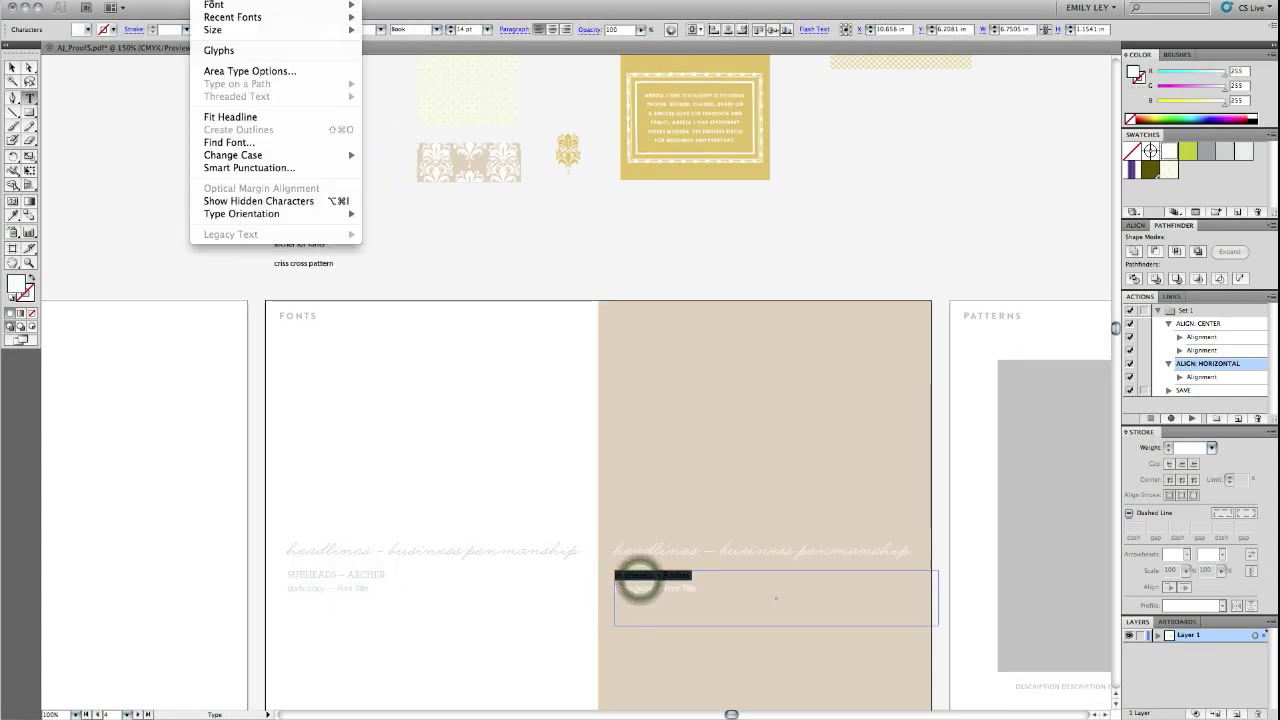
{"action": "mouse_move", "coordinate": [260, 154]}
{"action": "left_click", "coordinate": [399, 158]}
{"action": "key", "text": "Escape"}
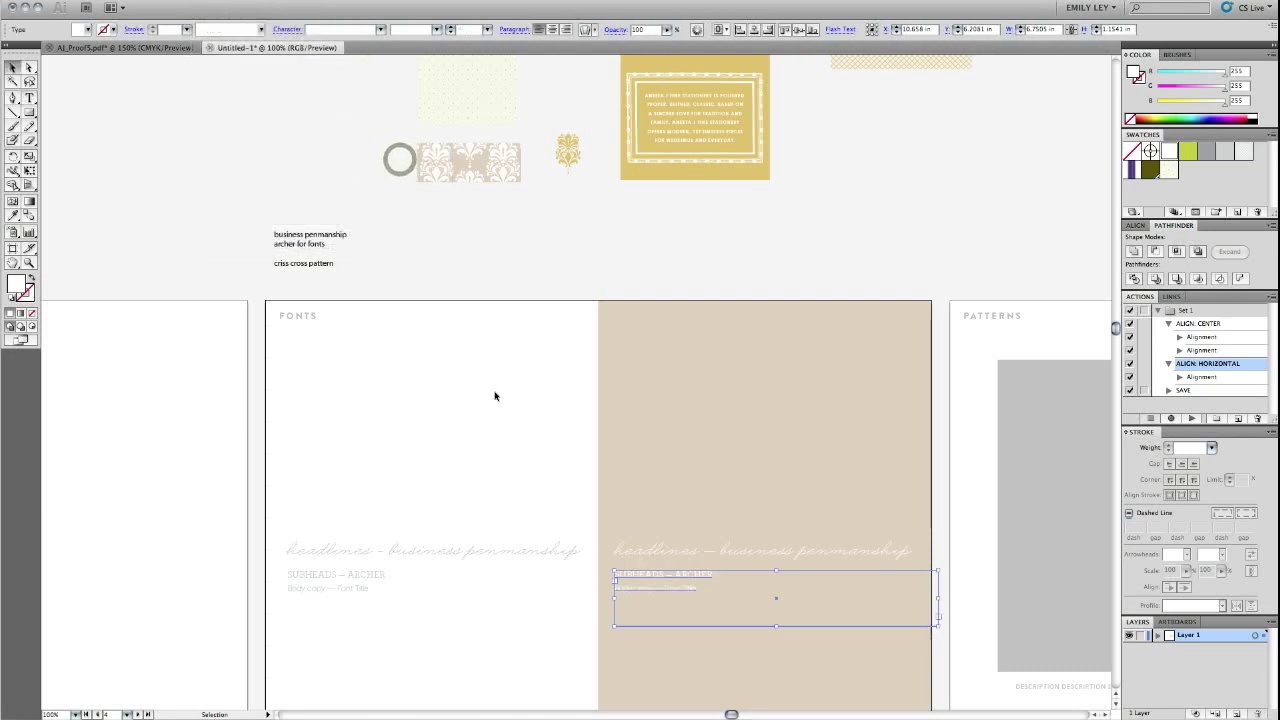
{"action": "left_click", "coordinate": [494, 391]}
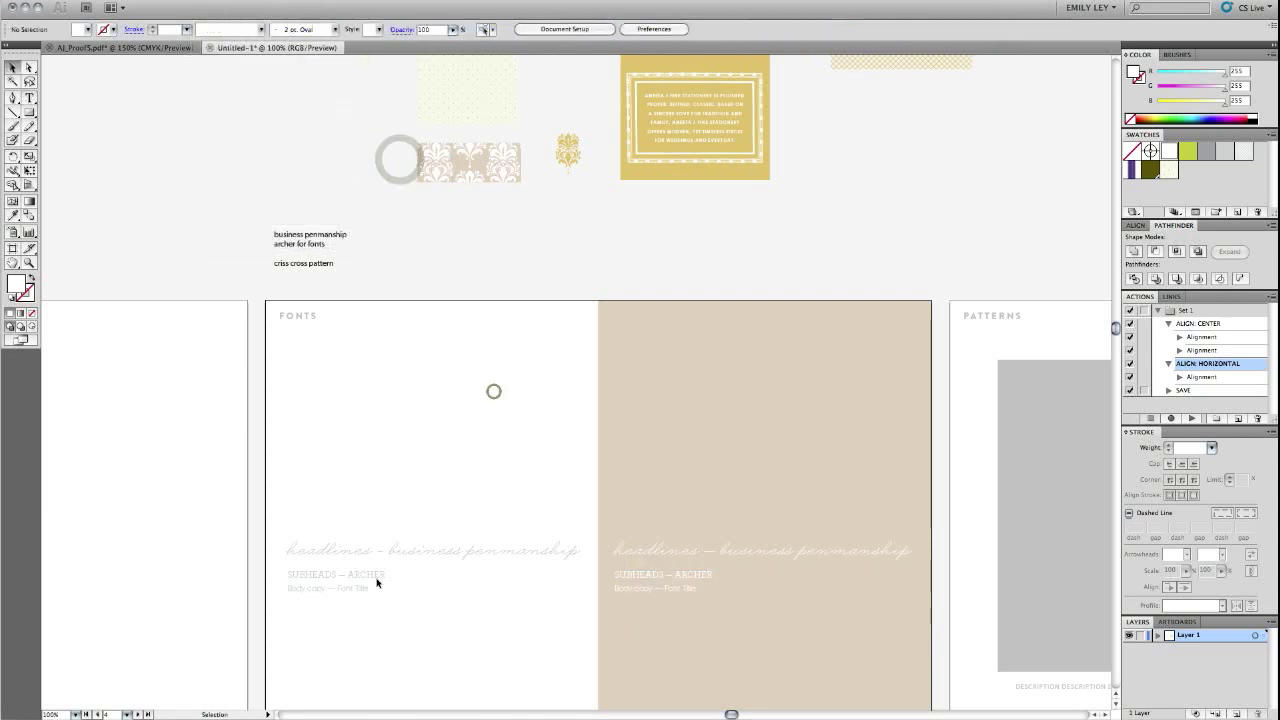
Replace "Font Title" with "Century Gothic" in the body copy lines on both halves of the FONTS page.
{"action": "left_click", "coordinate": [678, 117]}
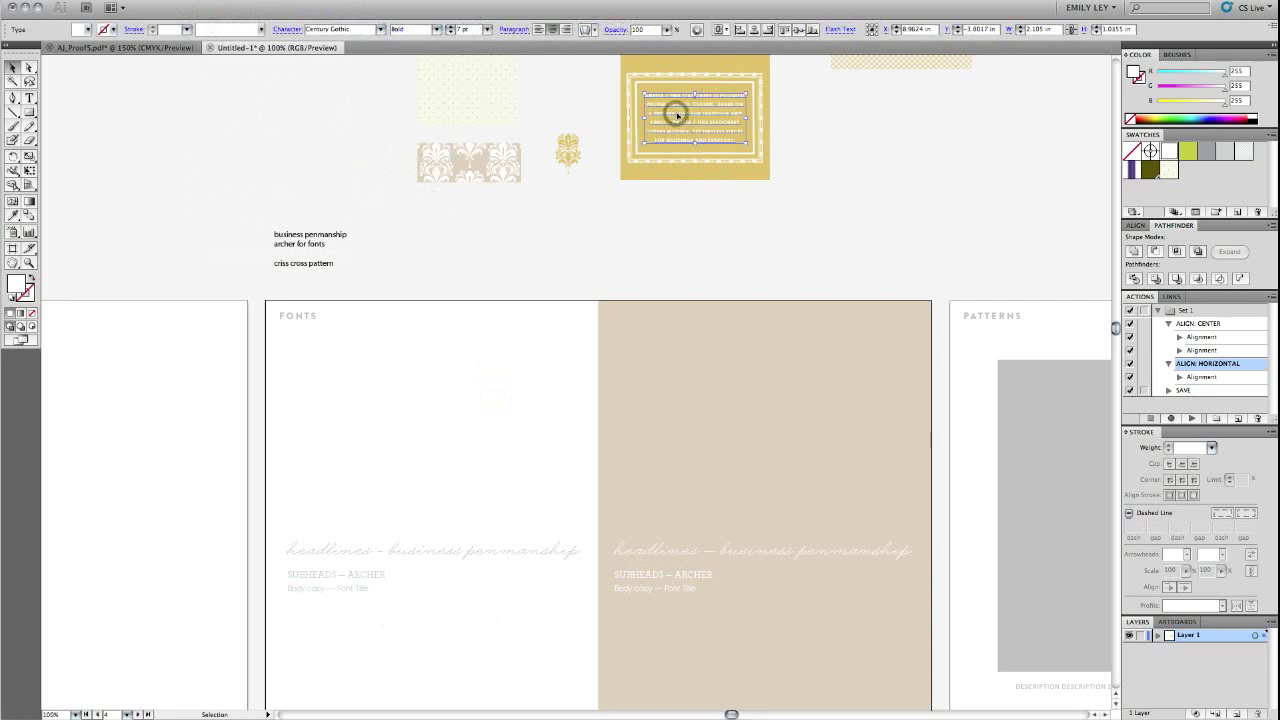
{"action": "double_click", "coordinate": [321, 588]}
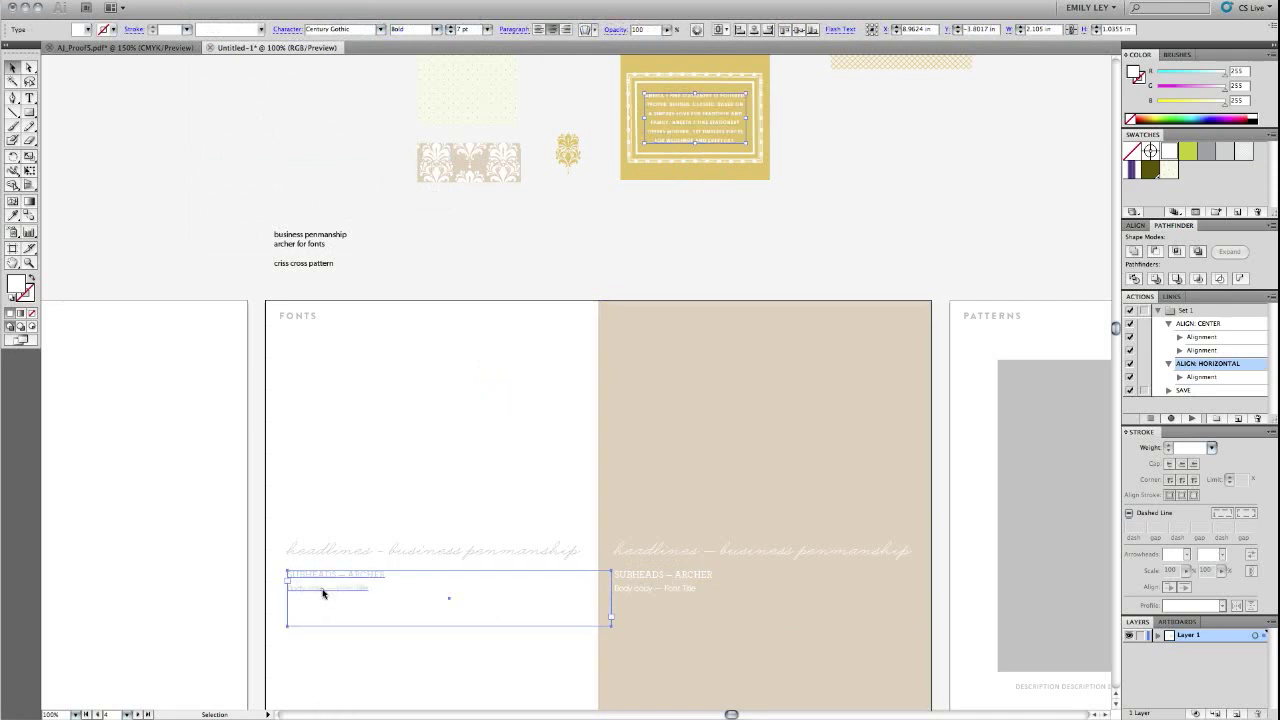
{"action": "type", "text": "Century Gothic"}
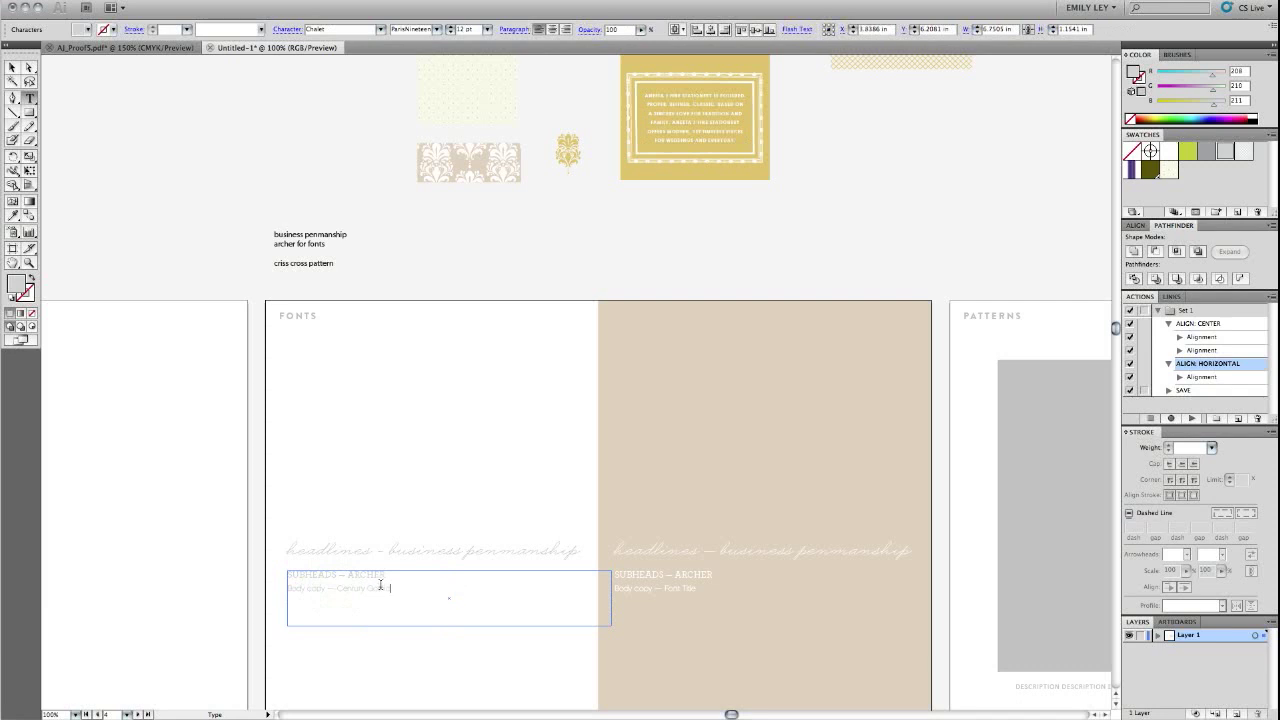
{"action": "left_click_drag", "start_coordinate": [662, 590], "coordinate": [700, 589]}
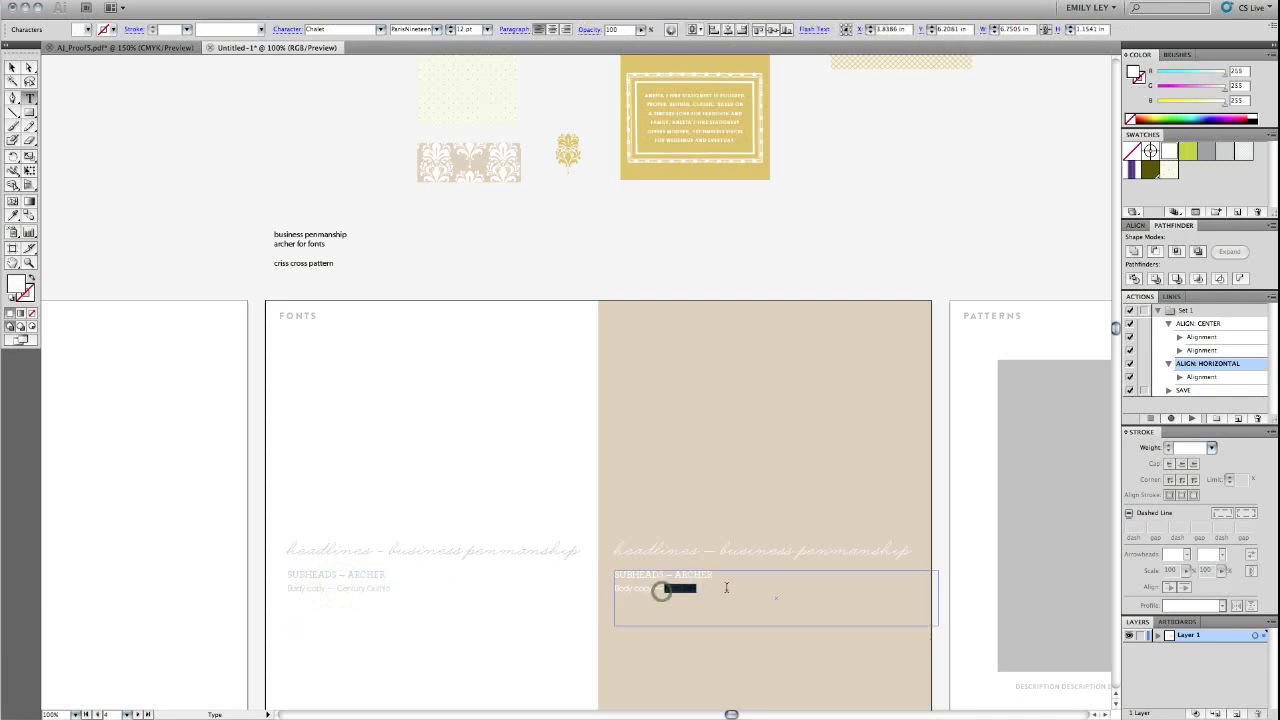
{"action": "type", "text": "Century Gothic"}
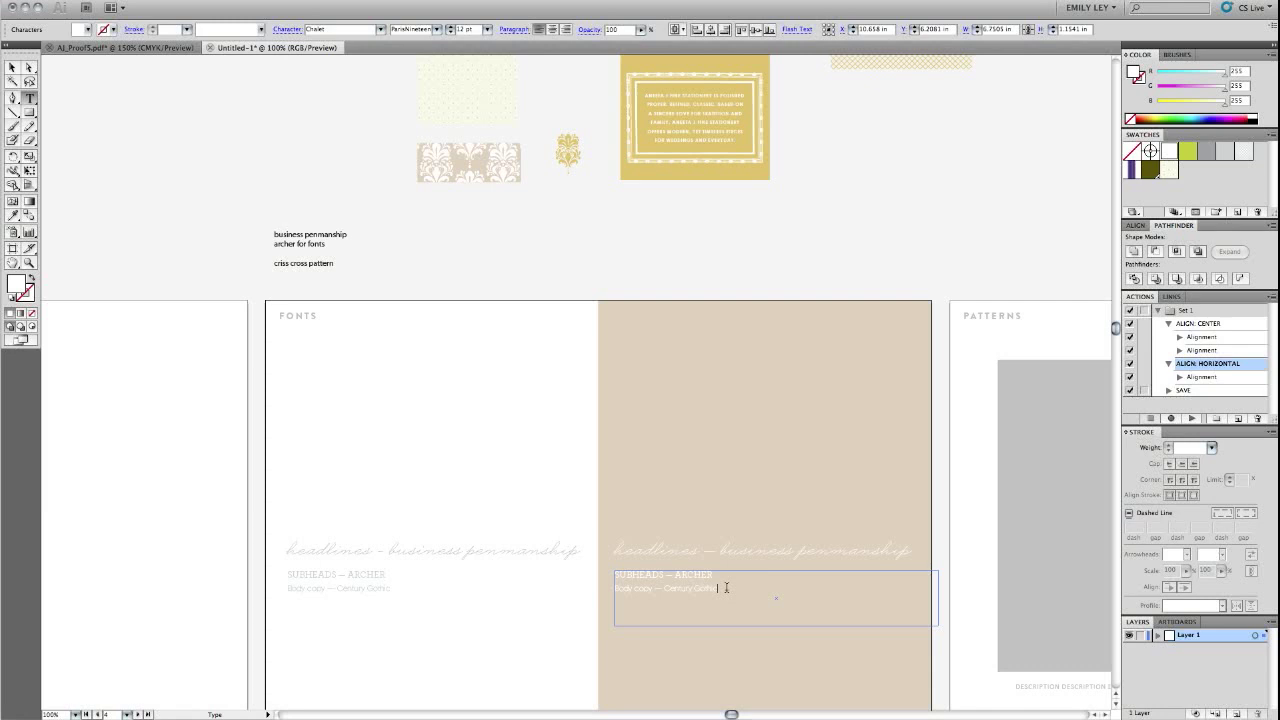
{"action": "key", "text": "Escape"}
{"action": "left_click", "coordinate": [511, 238]}
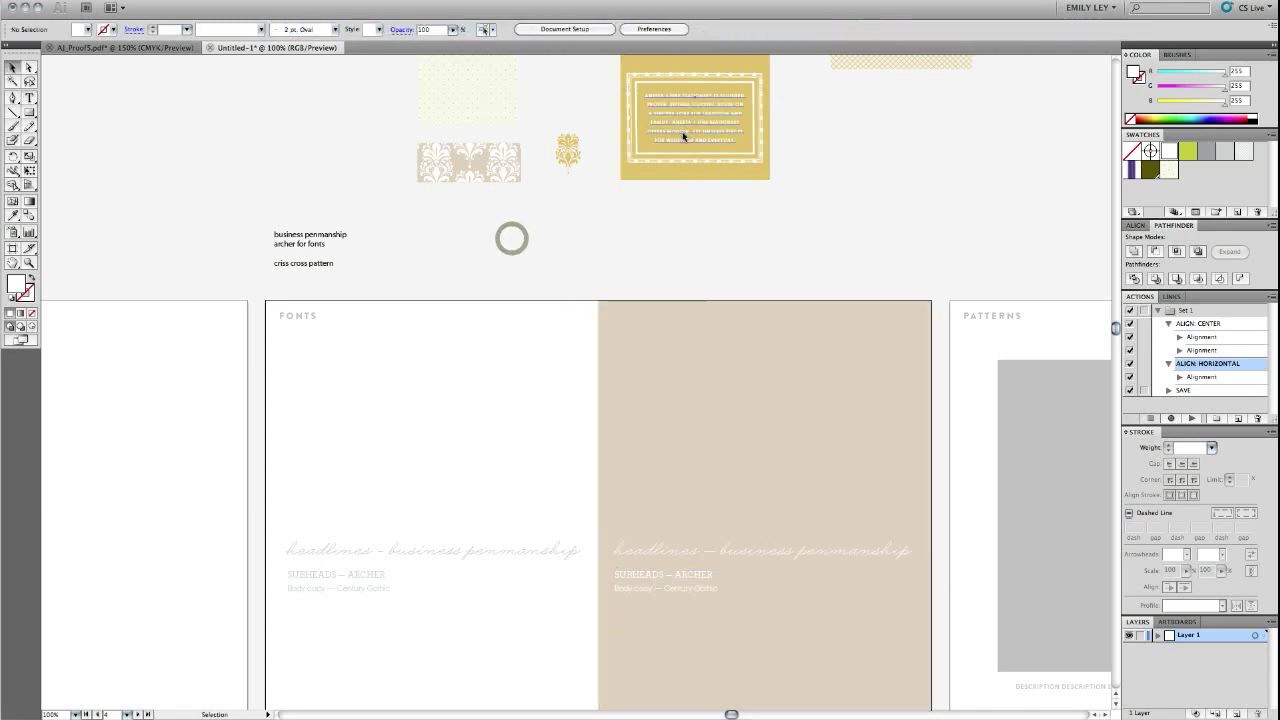
{"action": "left_click", "coordinate": [684, 136]}
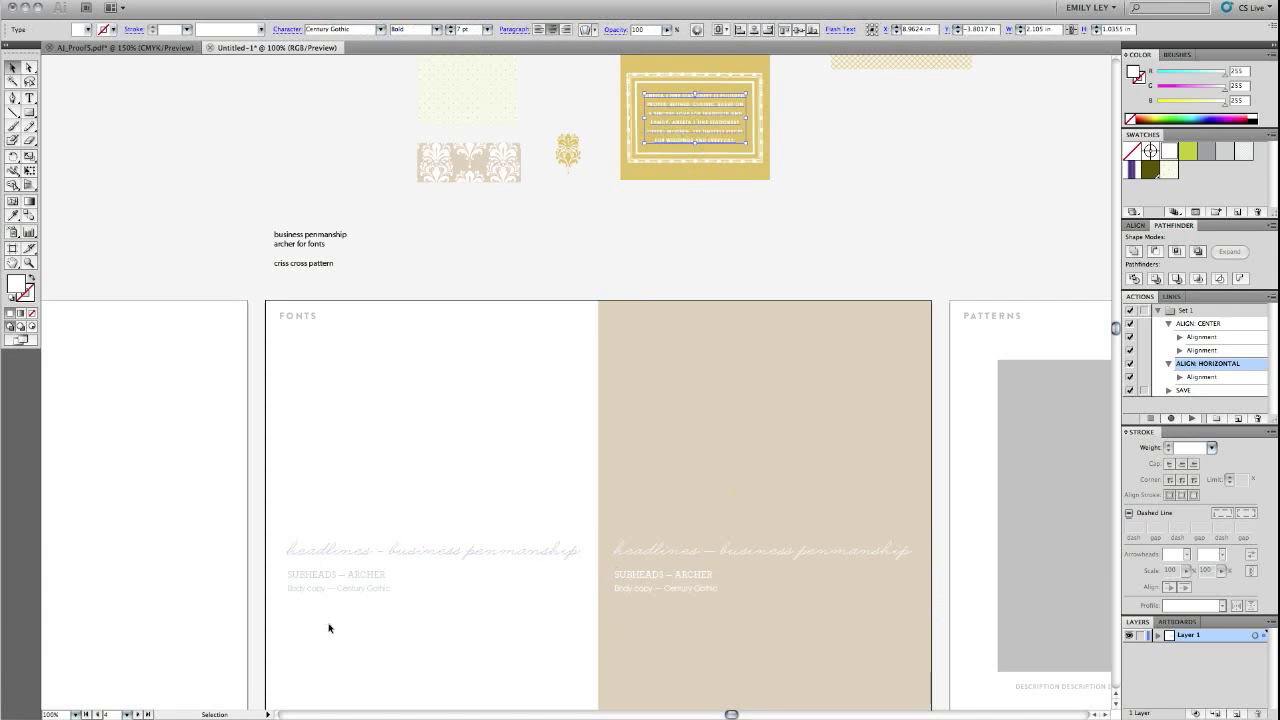
{"action": "left_click", "coordinate": [349, 593]}
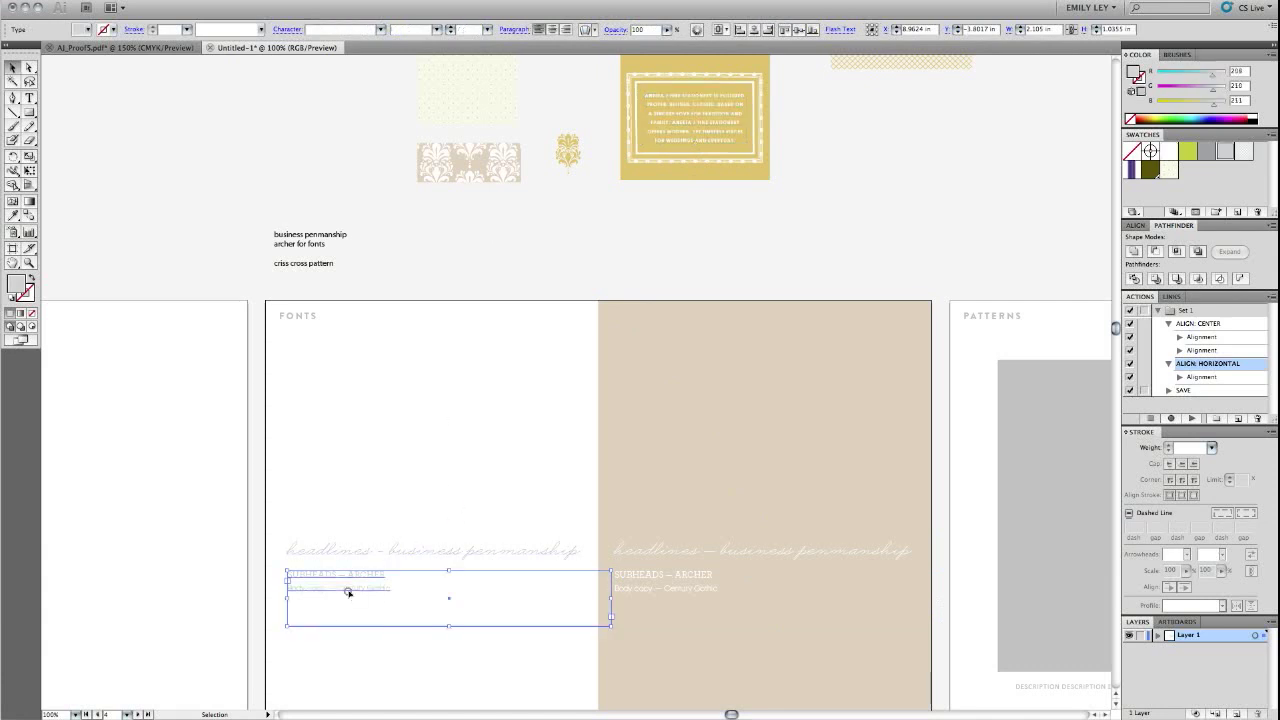
{"action": "left_click", "coordinate": [381, 660]}
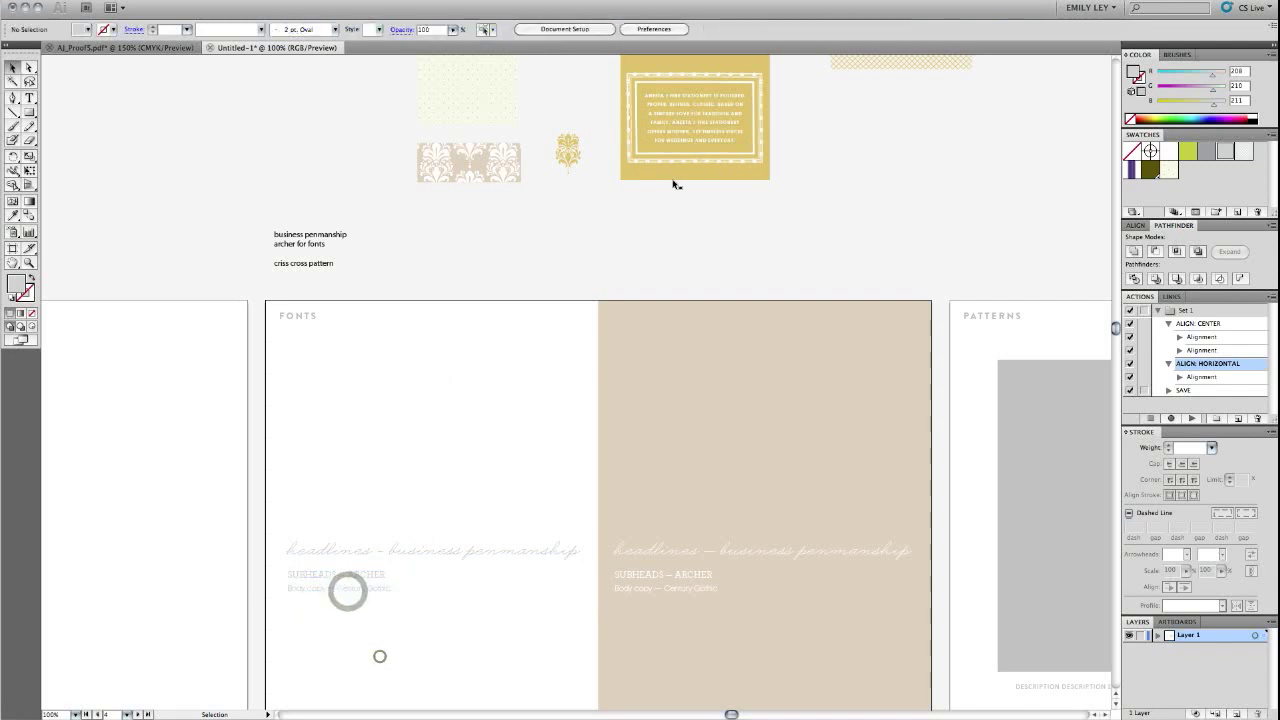
Delete the two font lines from the client notes and move the remaining "criss cross pattern" note up beneath the damask piece.
{"action": "double_click", "coordinate": [300, 238]}
{"action": "left_click_drag", "start_coordinate": [256, 235], "coordinate": [377, 239]}
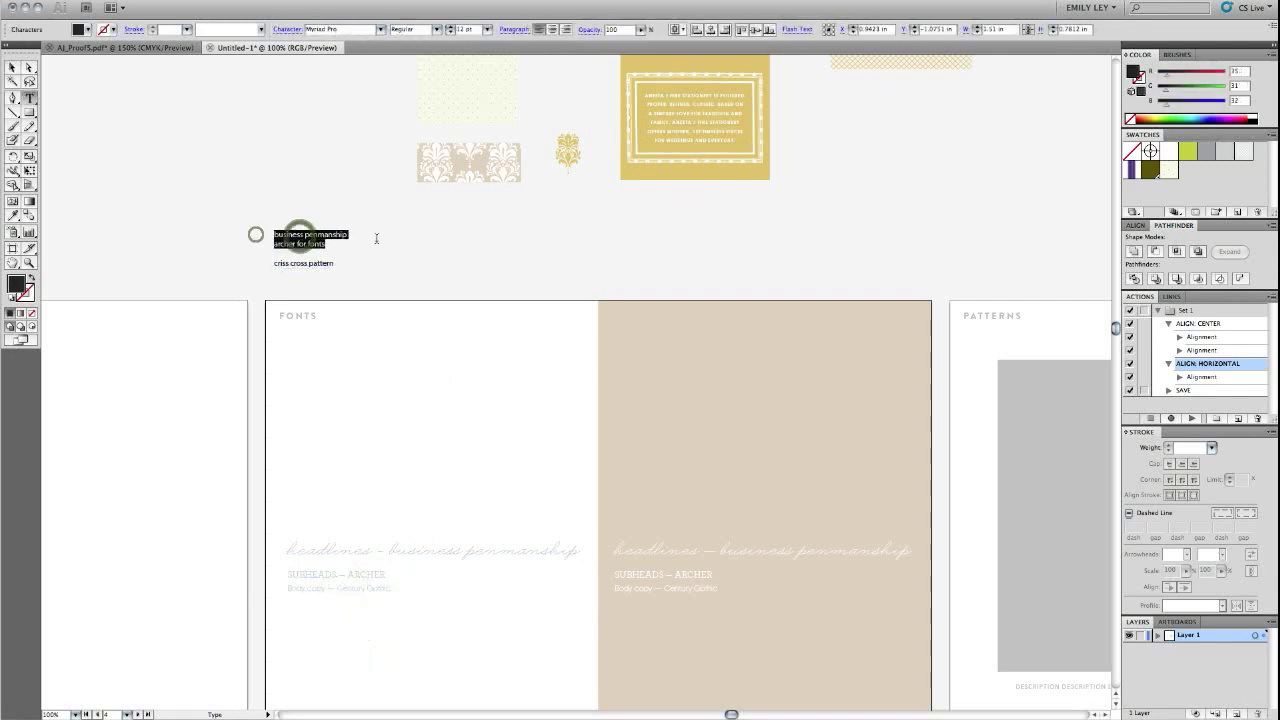
{"action": "key", "text": "BackSpace"}
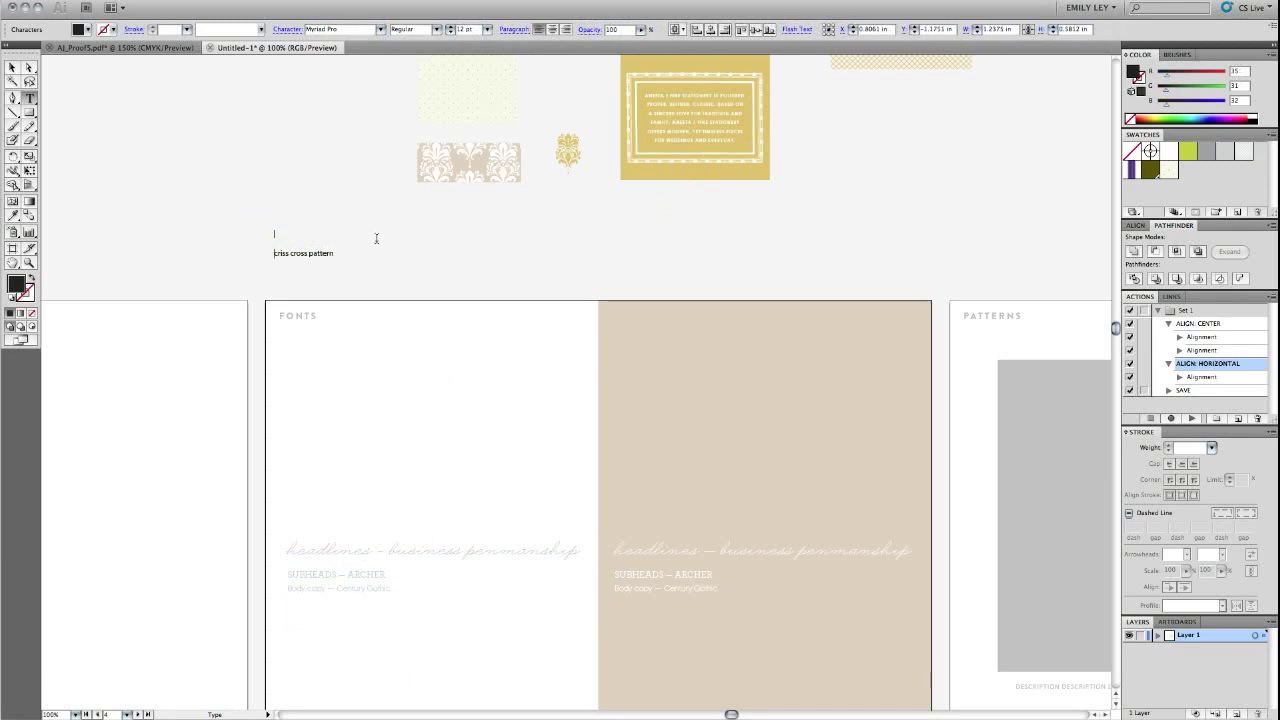
{"action": "key", "text": "Escape"}
{"action": "left_click_drag", "start_coordinate": [296, 237], "coordinate": [436, 212]}
{"action": "left_click", "coordinate": [646, 246]}
Move all the remaining client artwork and the note together to the empty area above the PATTERNS page.
{"action": "scroll", "coordinate": [646, 246], "scroll_direction": "right", "scroll_amount": 3}
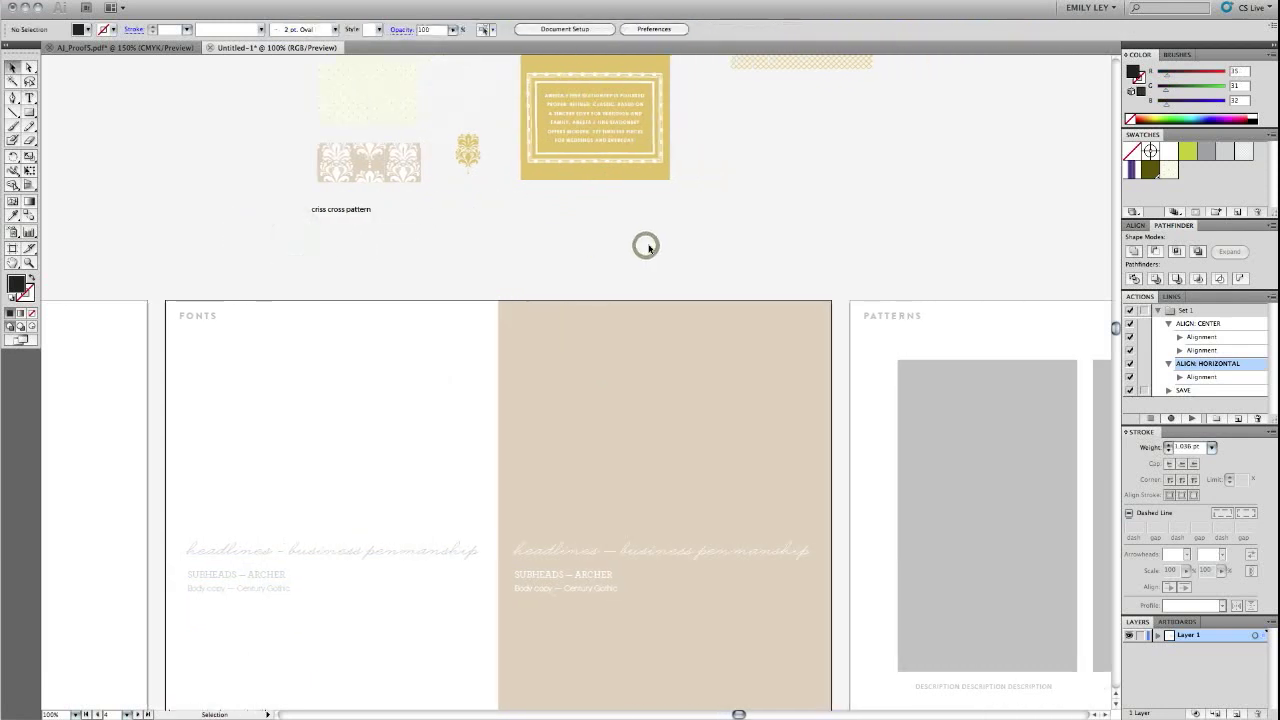
{"action": "scroll", "coordinate": [646, 246], "scroll_direction": "up", "scroll_amount": 3}
{"action": "left_click_drag", "start_coordinate": [251, 82], "coordinate": [872, 295]}
{"action": "left_click_drag", "start_coordinate": [377, 237], "coordinate": [921, 256]}
{"action": "scroll", "coordinate": [921, 256], "scroll_direction": "right", "scroll_amount": 10}
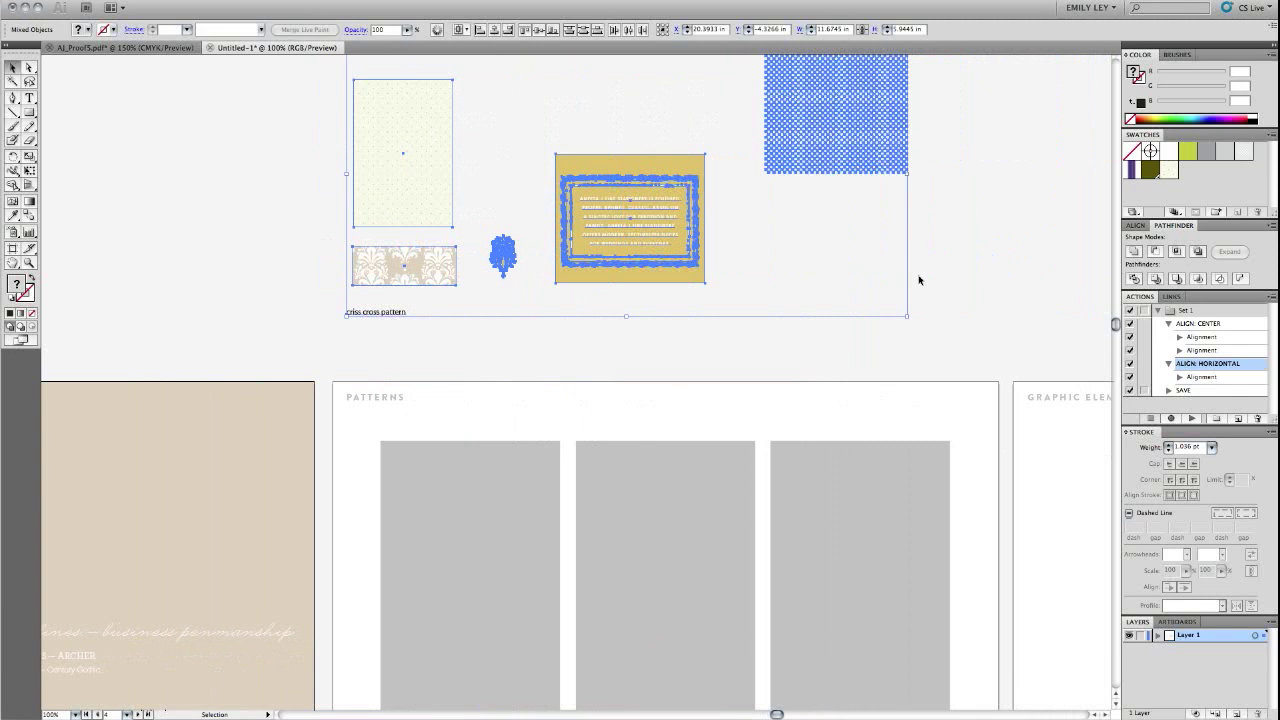
{"action": "scroll", "coordinate": [918, 280], "scroll_direction": "down", "scroll_amount": 2}
{"action": "left_click", "coordinate": [1049, 212]}
Line up the gold criss-cross, pale green dotted and beige damask patterns in a row, separate from the other artwork.
{"action": "key", "text": "ctrl+minus"}
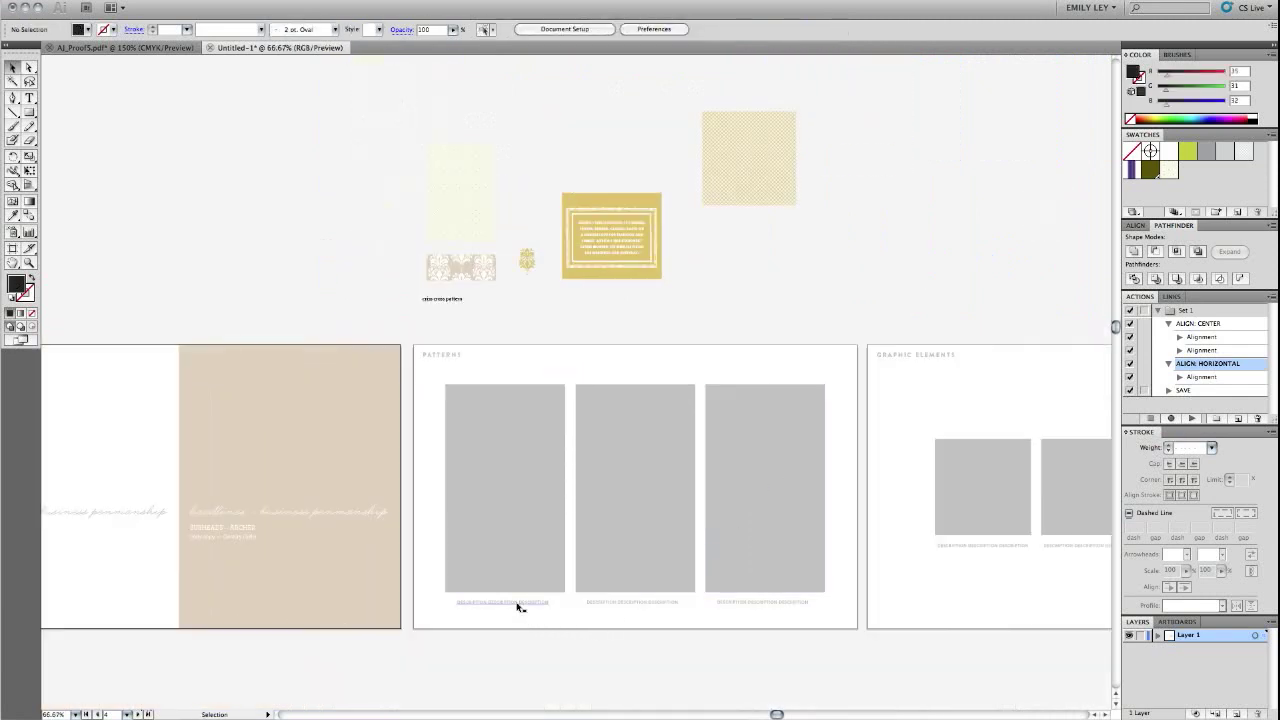
{"action": "left_click_drag", "start_coordinate": [480, 196], "coordinate": [943, 144]}
{"action": "left_click_drag", "start_coordinate": [751, 157], "coordinate": [827, 138]}
{"action": "left_click_drag", "start_coordinate": [448, 265], "coordinate": [990, 122]}
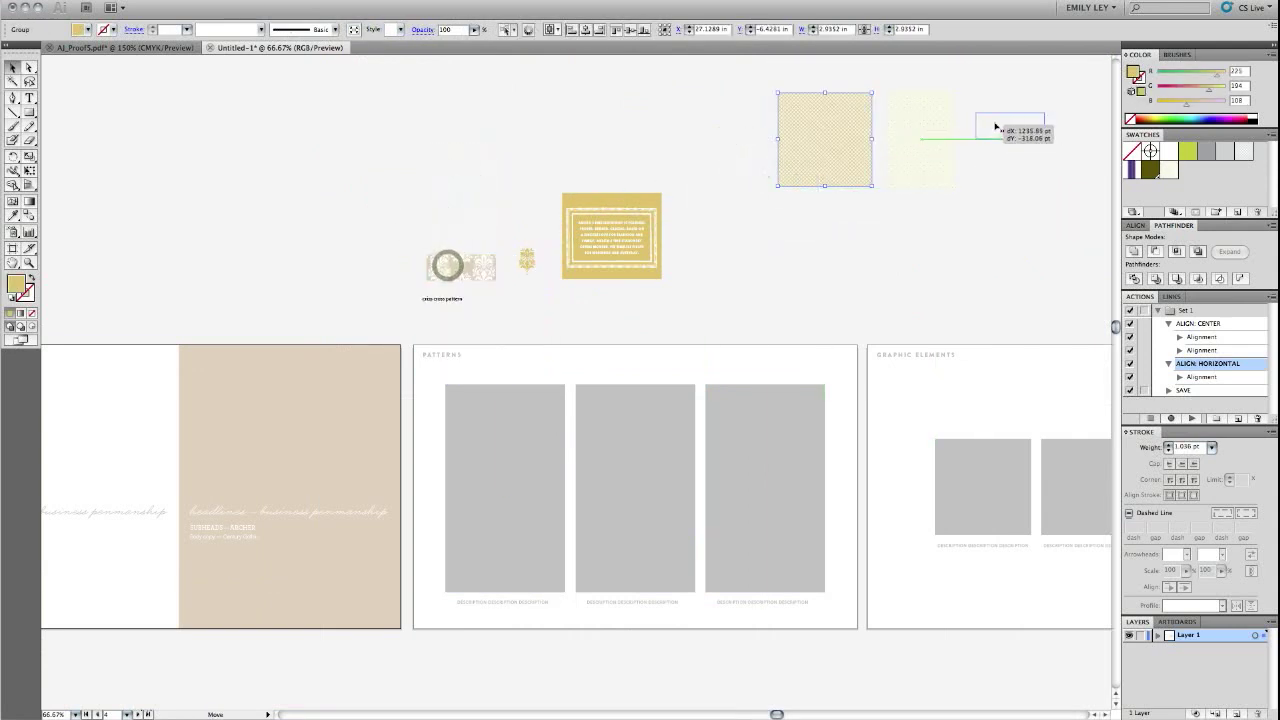
{"action": "left_click", "coordinate": [714, 86]}
{"action": "left_click_drag", "start_coordinate": [714, 86], "coordinate": [997, 123]}
Release the clipping mask on the beige damask pattern.
{"action": "right_click", "coordinate": [997, 123]}
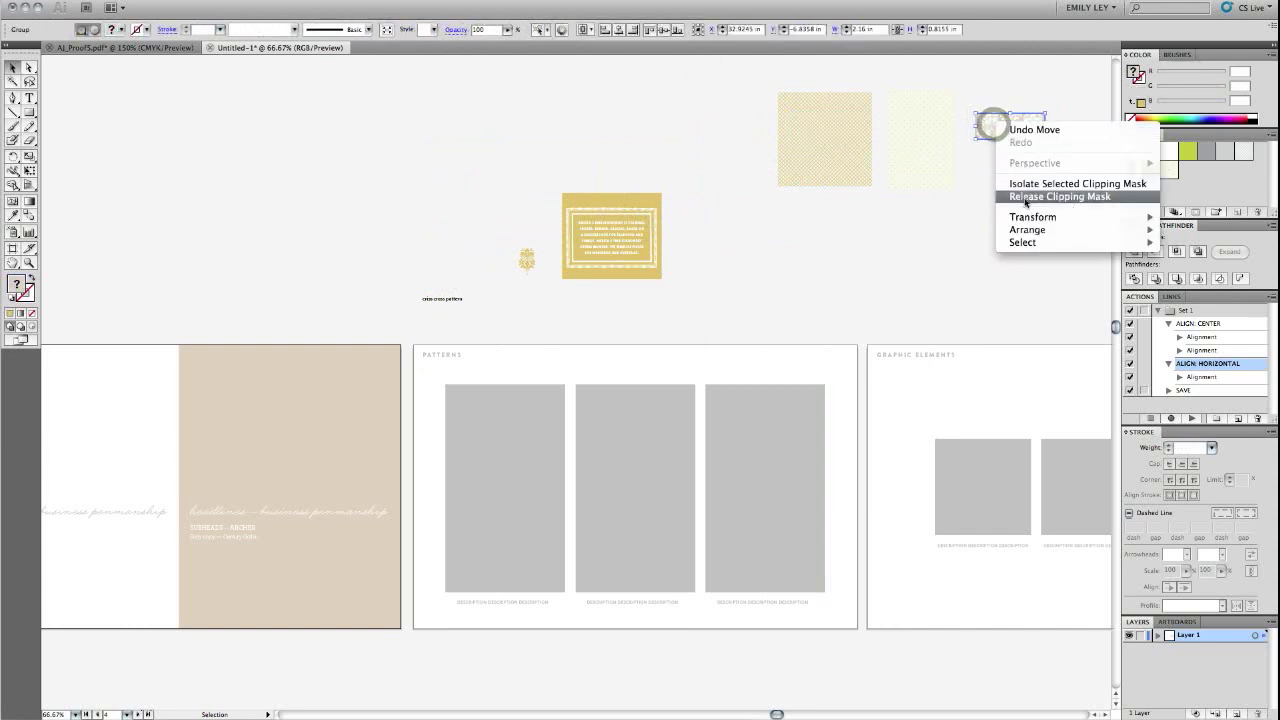
{"action": "left_click", "coordinate": [968, 199]}
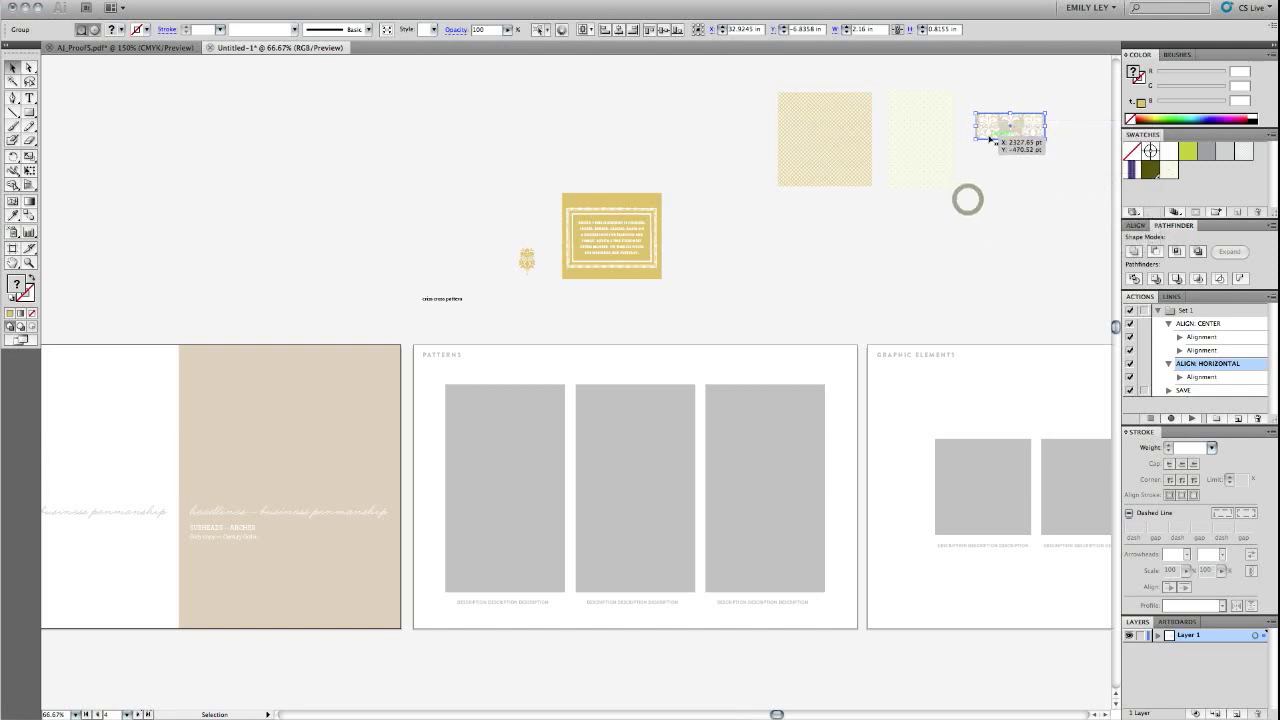
{"action": "right_click", "coordinate": [985, 125]}
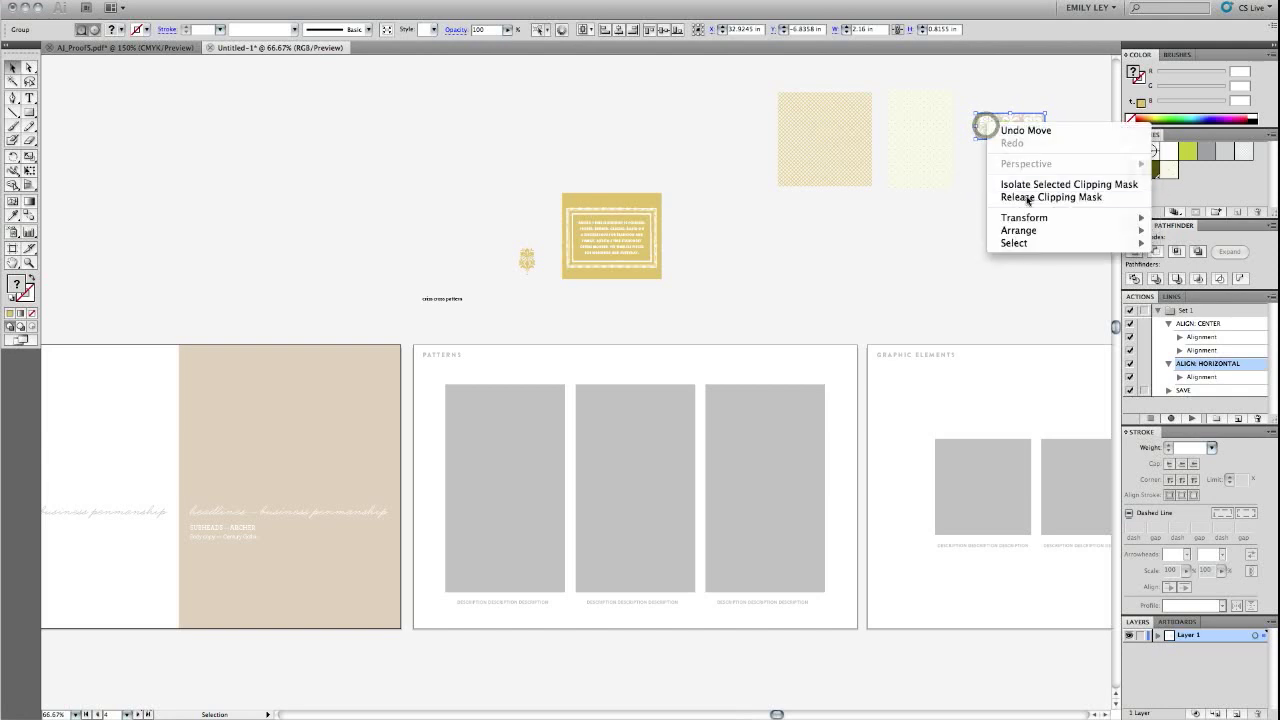
{"action": "left_click", "coordinate": [1028, 198]}
Check whether the pale green dotted and gold criss-cross patterns have clipping masks to release.
{"action": "left_click", "coordinate": [916, 154]}
{"action": "right_click", "coordinate": [912, 153]}
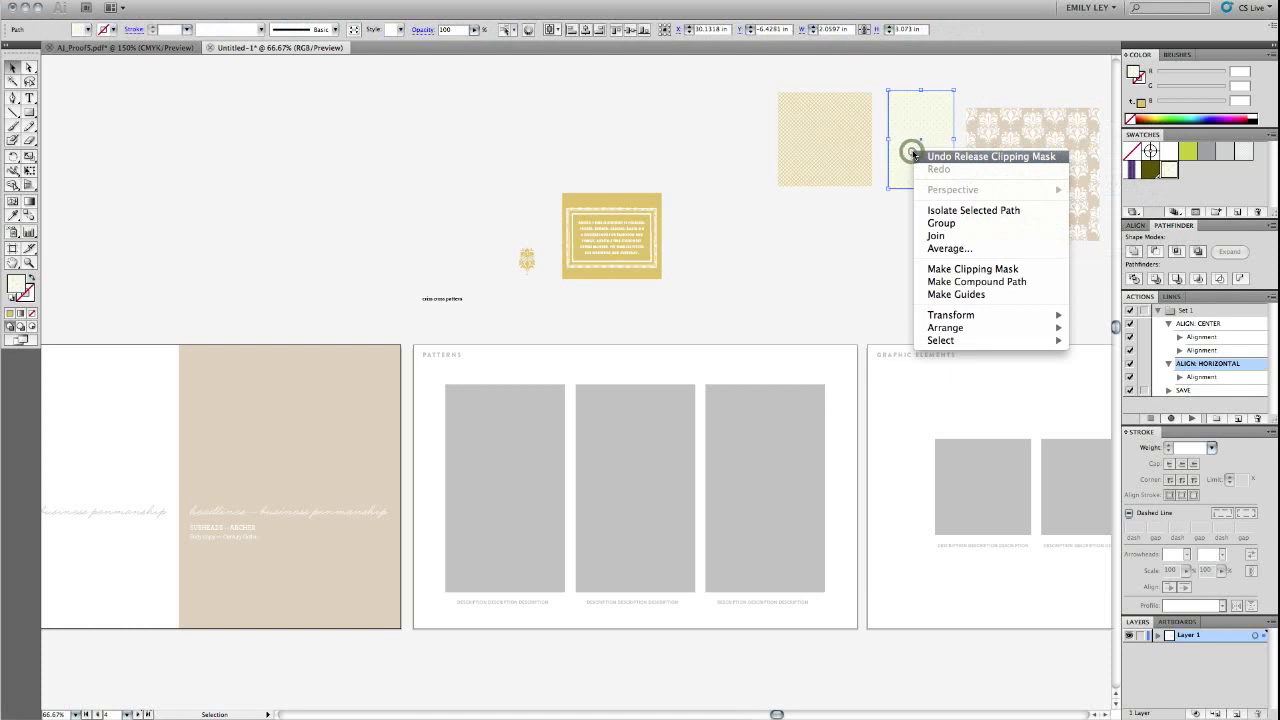
{"action": "left_click", "coordinate": [731, 126]}
{"action": "left_click", "coordinate": [820, 134]}
{"action": "right_click", "coordinate": [811, 134]}
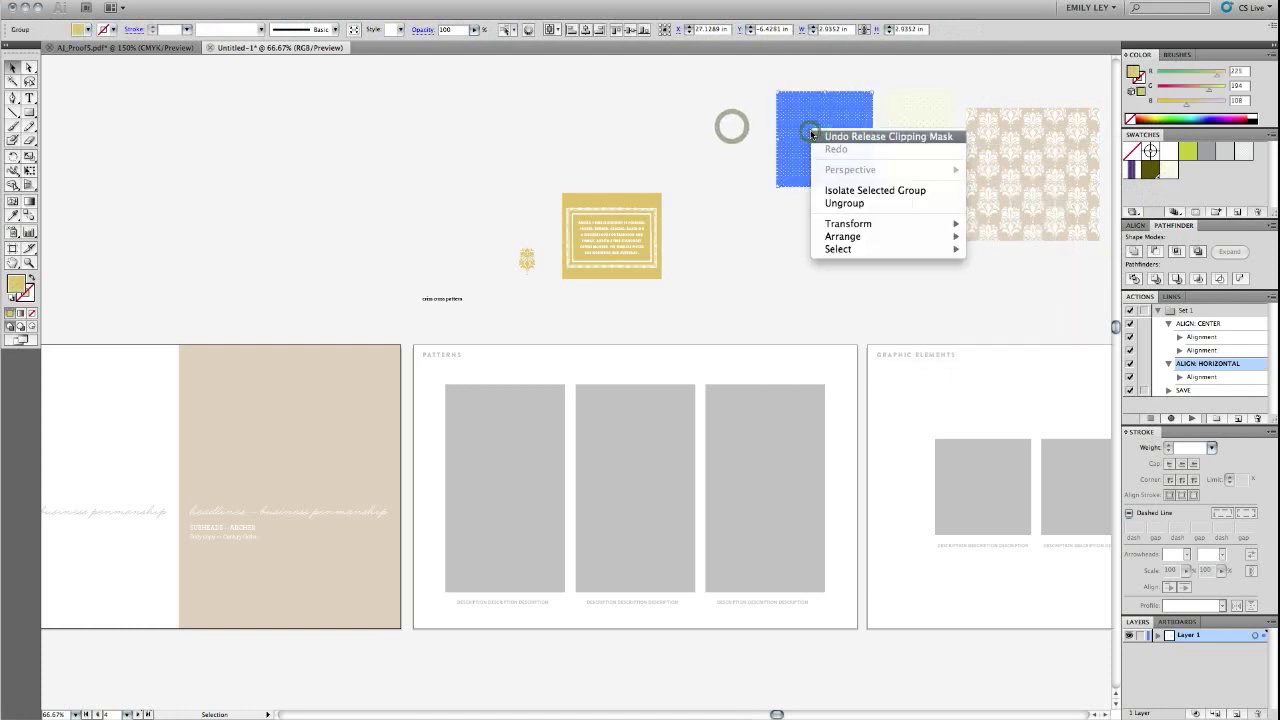
{"action": "left_click", "coordinate": [651, 116]}
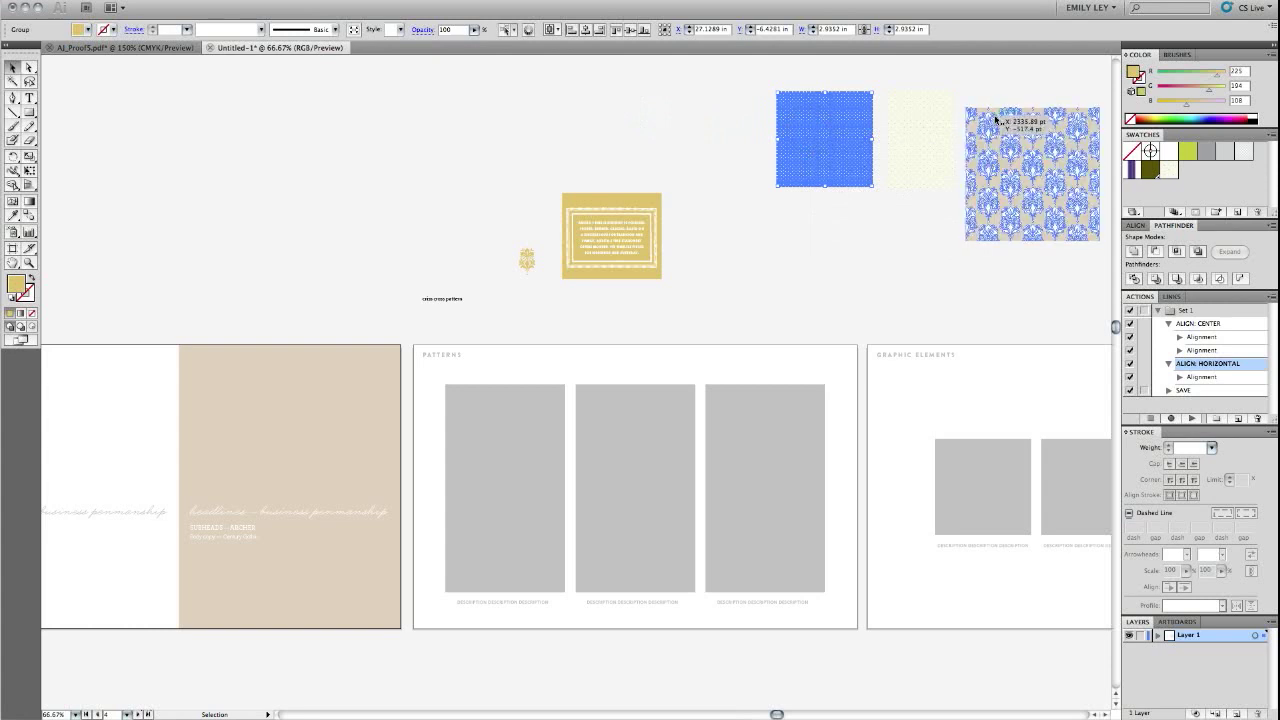
Examine the beige damask and pale green dotted patterns and their swatch to see how each one is filled.
{"action": "left_click", "coordinate": [995, 117]}
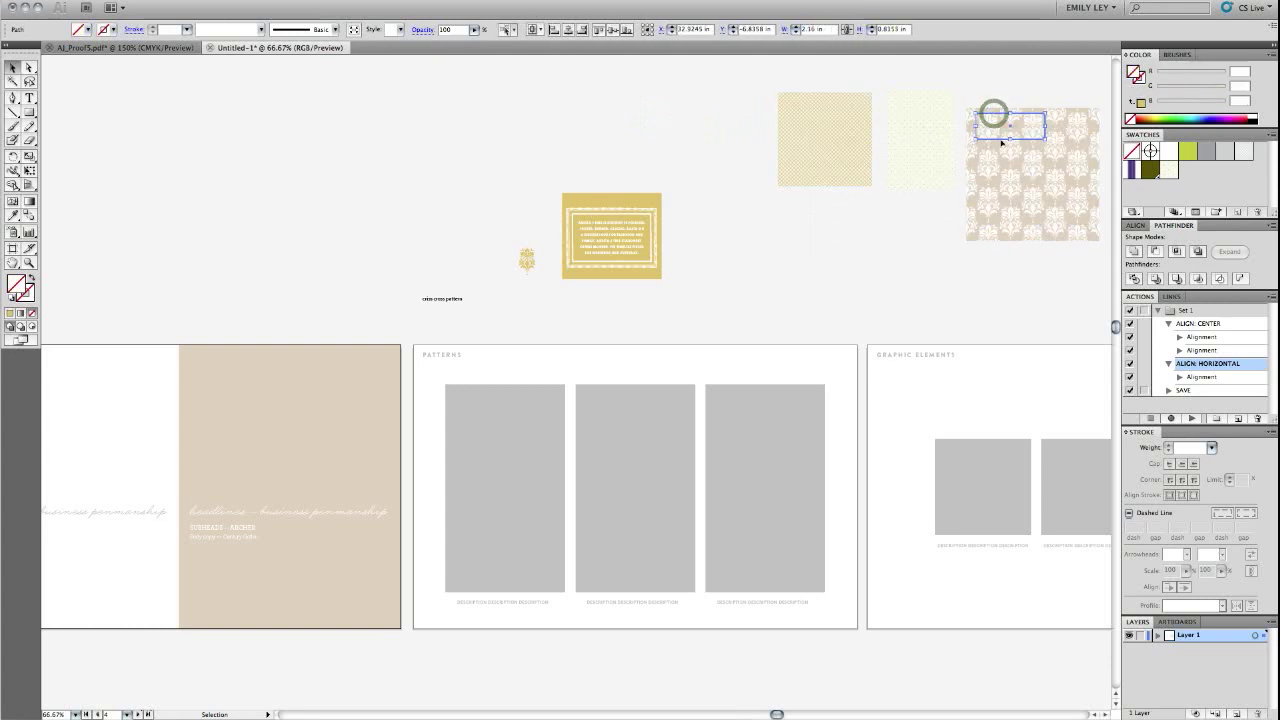
{"action": "left_click", "coordinate": [576, 136]}
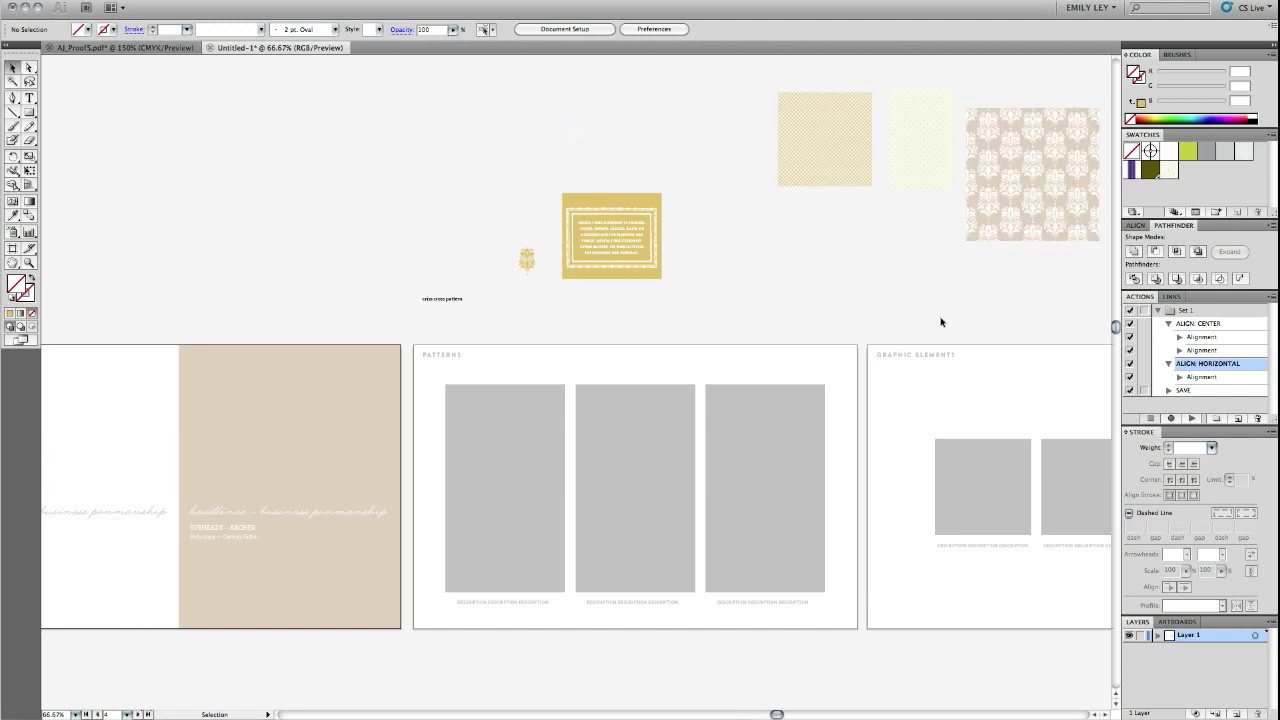
{"action": "left_click_drag", "start_coordinate": [1171, 174], "coordinate": [1170, 172]}
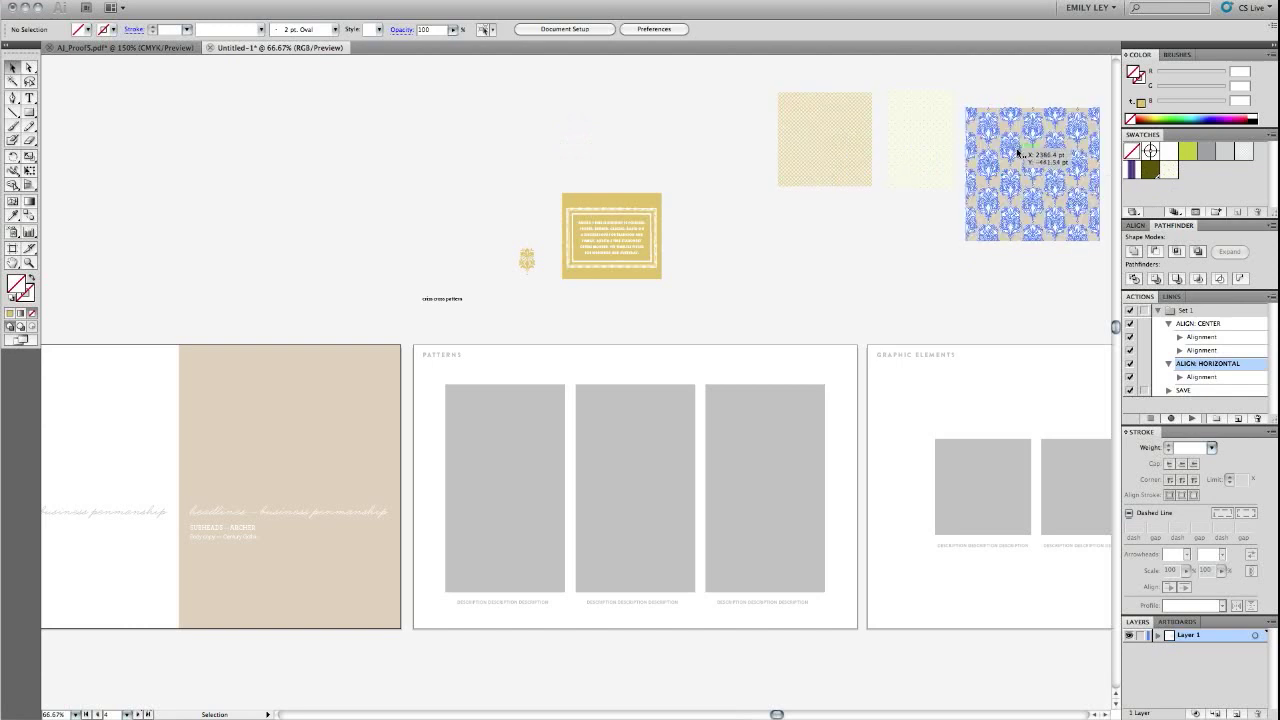
{"action": "left_click", "coordinate": [905, 139]}
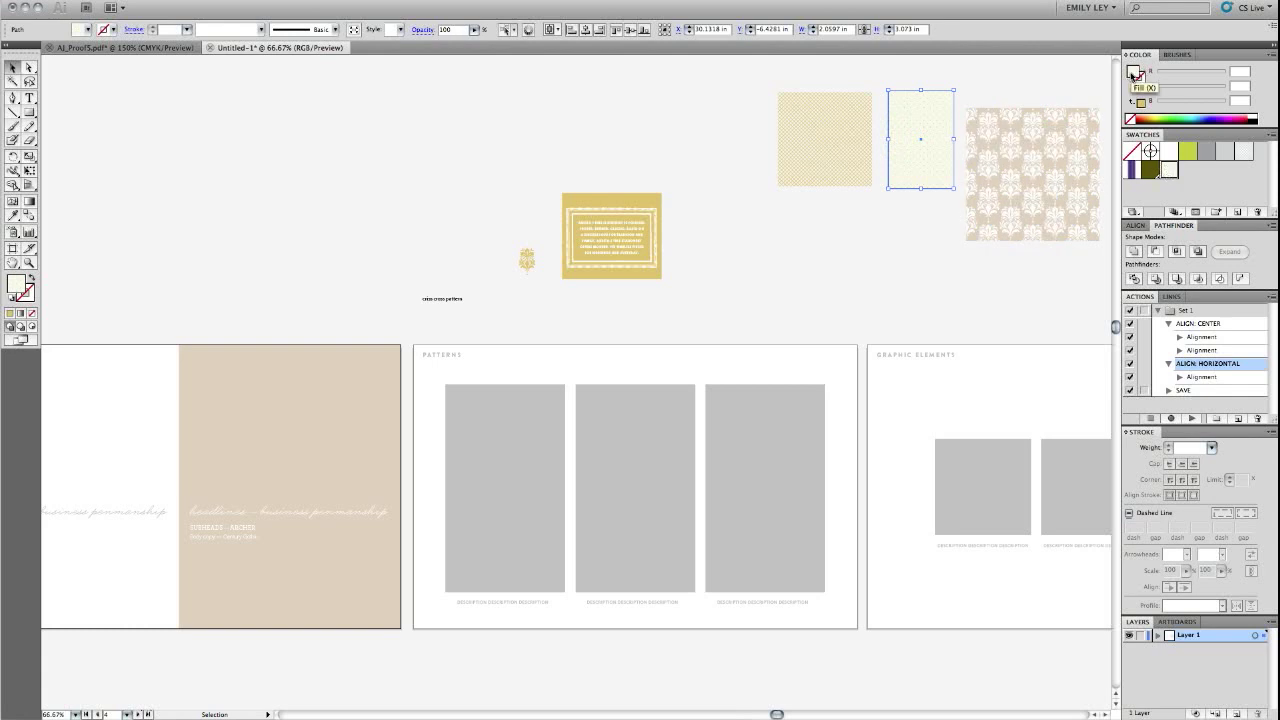
Try filling the gold background behind the white frame with the pale green dotted pattern swatch.
{"action": "left_click", "coordinate": [603, 200]}
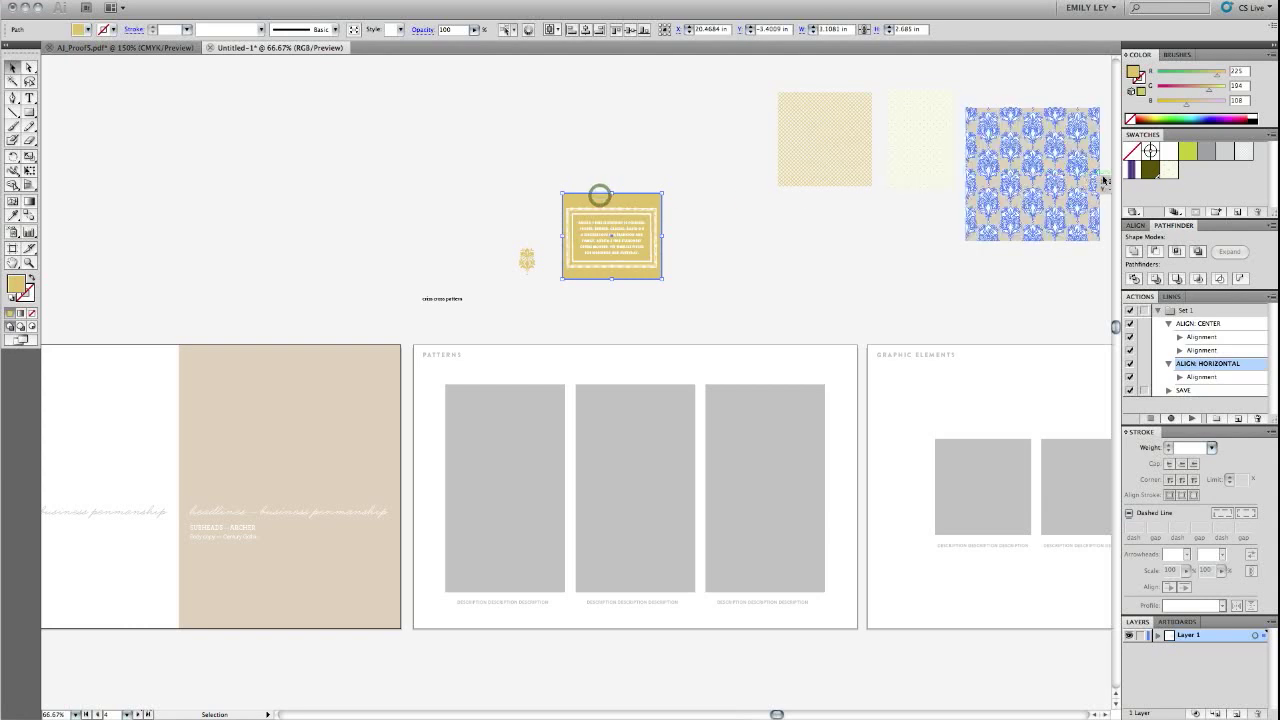
{"action": "left_click", "coordinate": [1170, 170]}
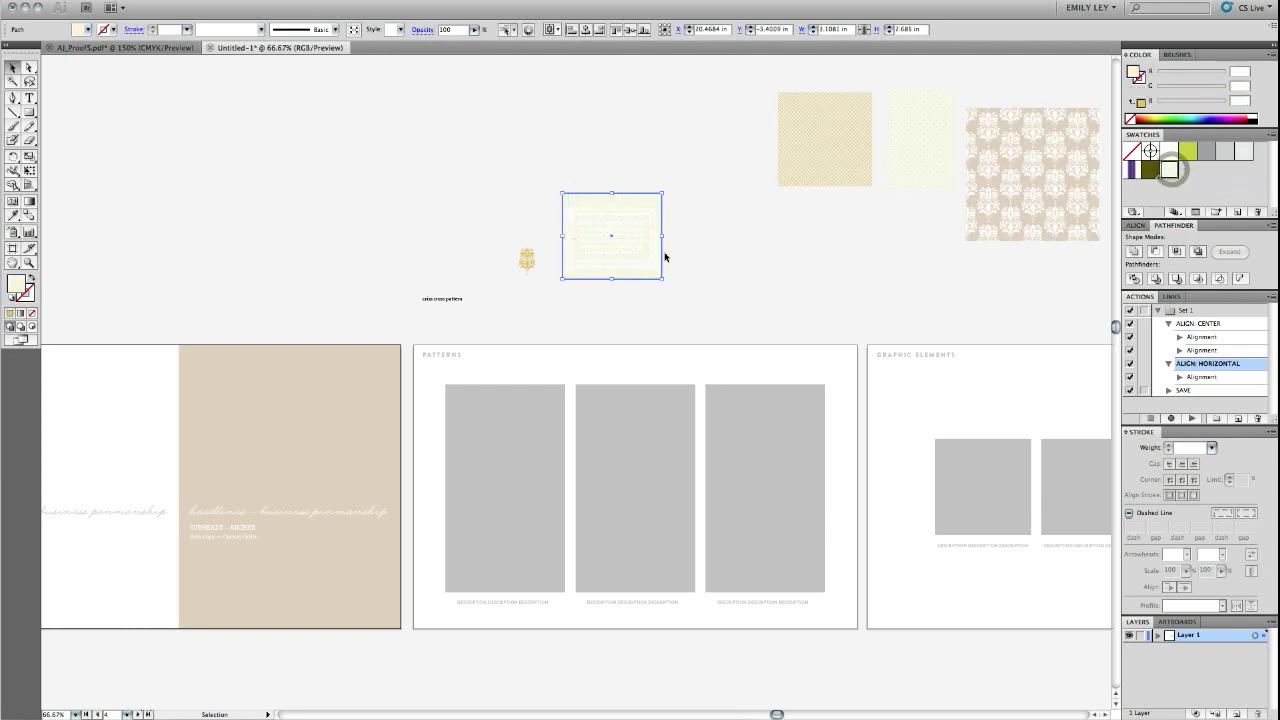
{"action": "key", "text": "super+z"}
{"action": "left_click", "coordinate": [742, 254]}
Shift the gold criss-cross pattern down and try pulling the white damask motifs off their beige background.
{"action": "left_click_drag", "start_coordinate": [806, 155], "coordinate": [775, 221]}
{"action": "left_click_drag", "start_coordinate": [1040, 160], "coordinate": [948, 249]}
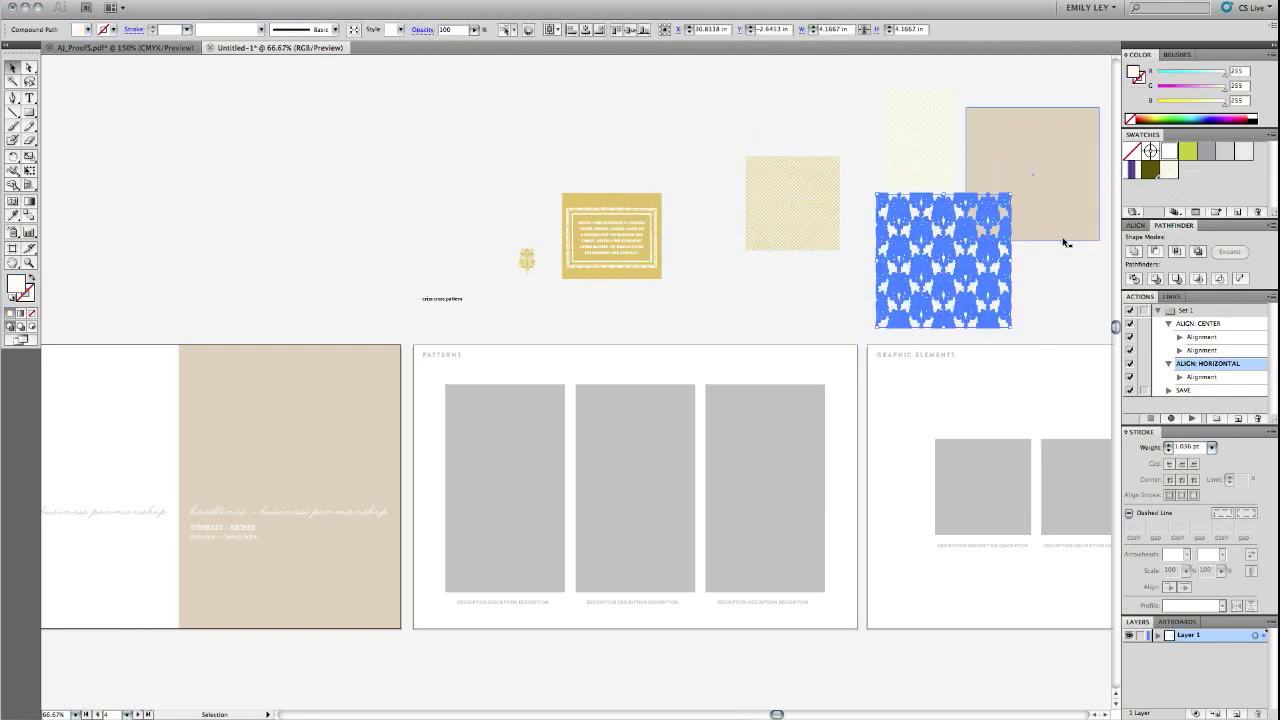
{"action": "key", "text": "super+z"}
{"action": "left_click", "coordinate": [1041, 289]}
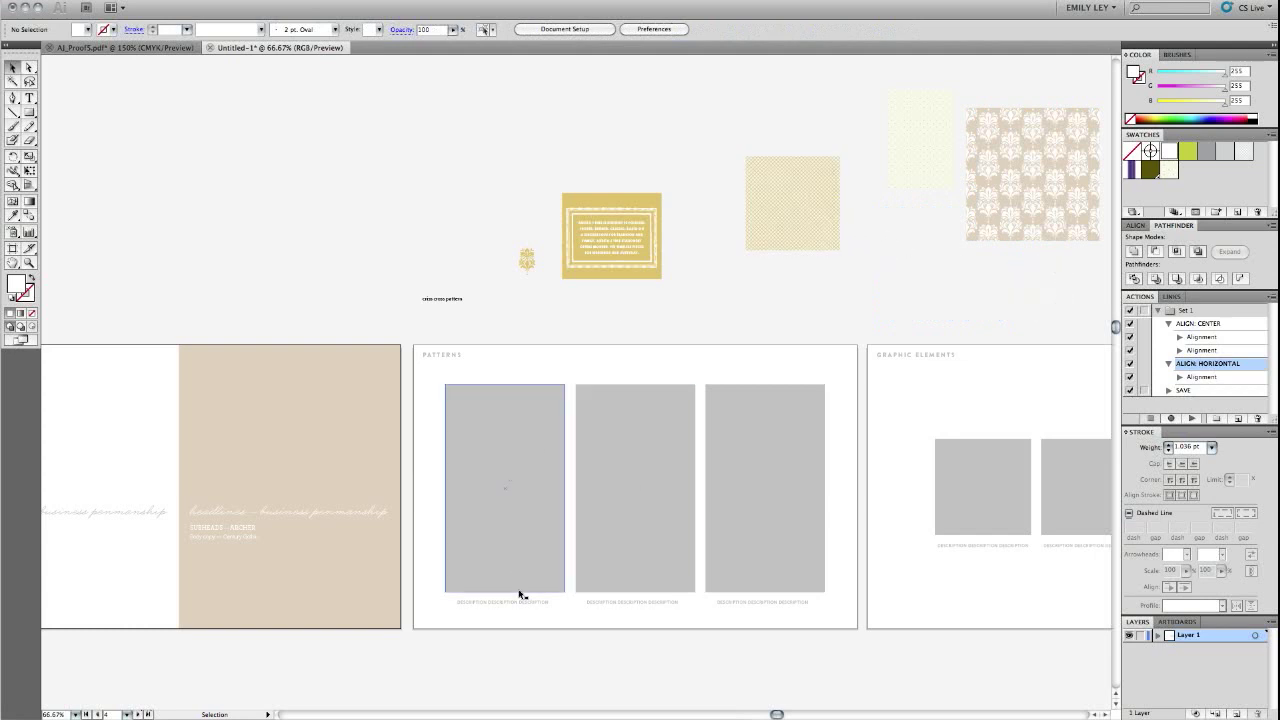
Fill the middle placeholder on the PATTERNS page with the pale green dotted swatch and delete the loose sample.
{"action": "left_click", "coordinate": [927, 170]}
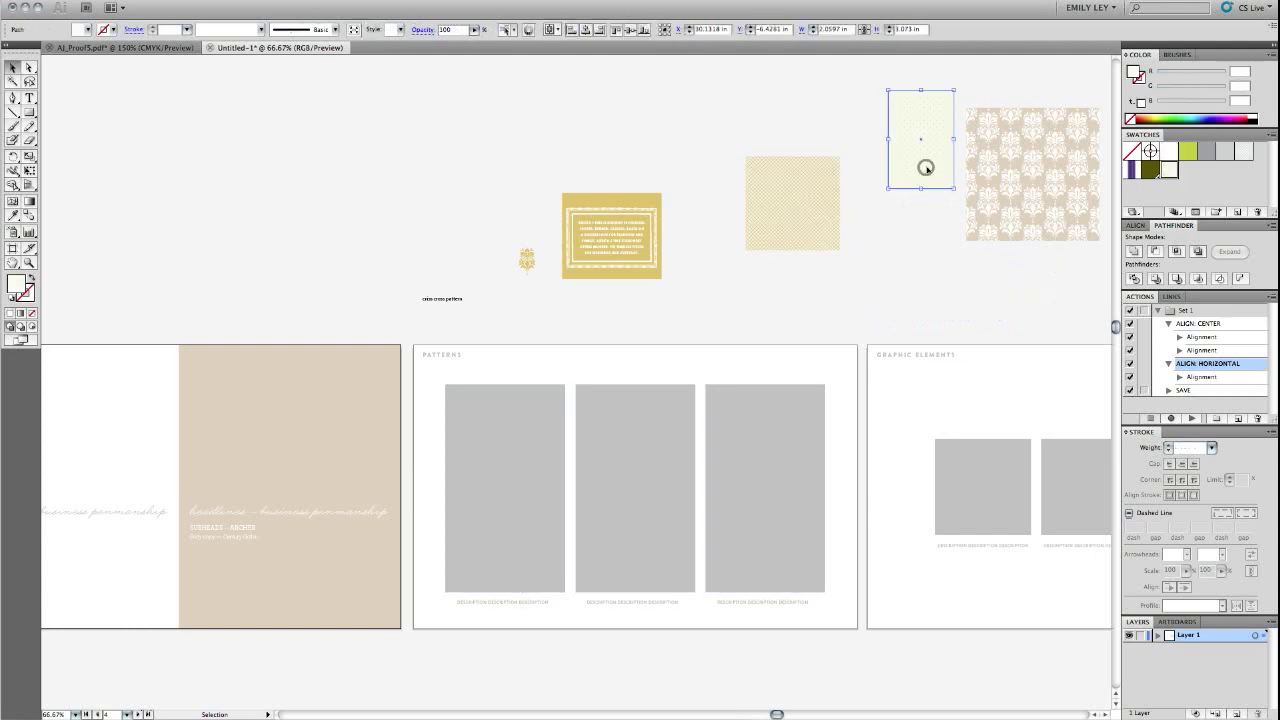
{"action": "left_click", "coordinate": [609, 495]}
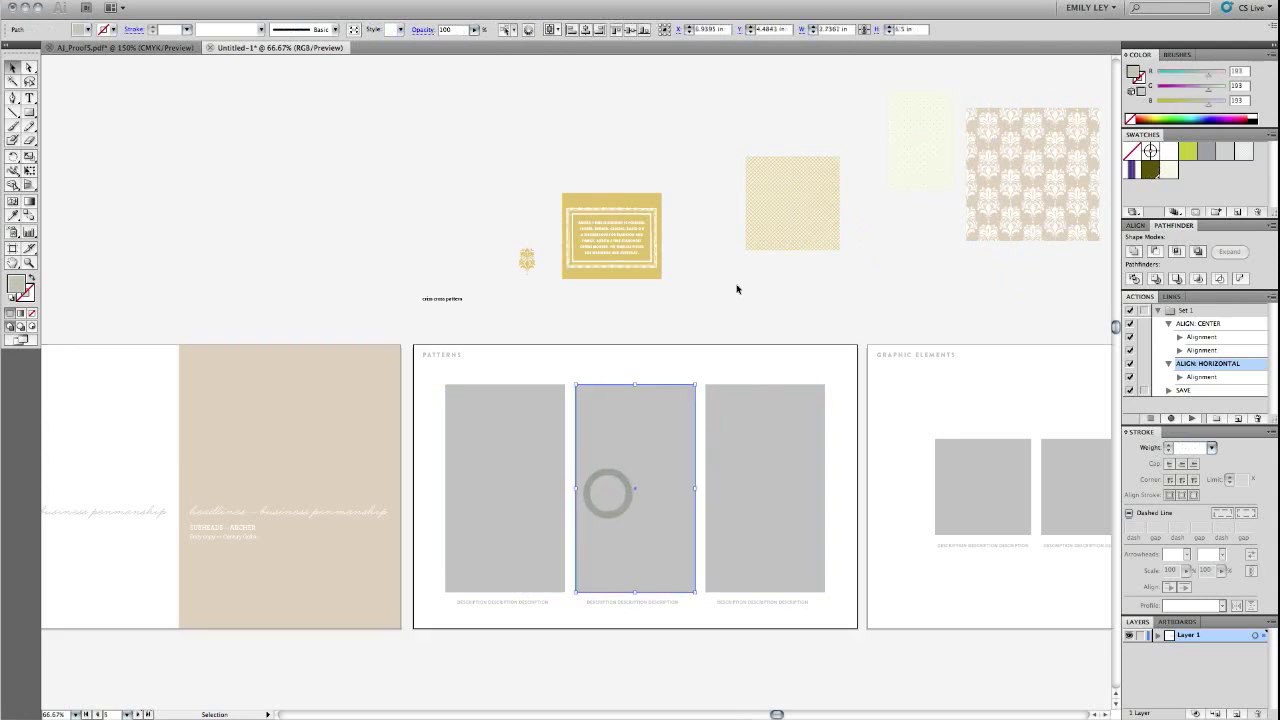
{"action": "left_click", "coordinate": [1166, 175]}
{"action": "left_click", "coordinate": [880, 266]}
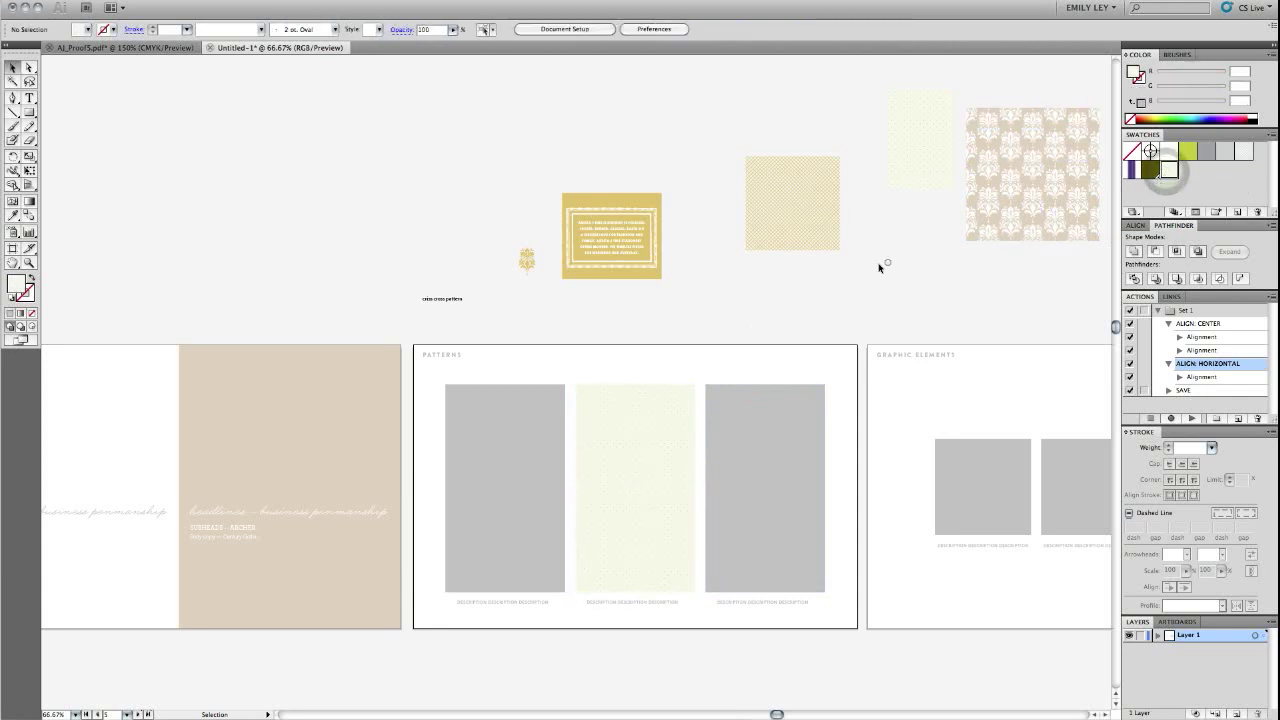
{"action": "left_click_drag", "start_coordinate": [908, 216], "coordinate": [892, 103]}
{"action": "key", "text": "Delete"}
Replace the placeholder caption under the pale green dotted pattern with a polka dot pattern description.
{"action": "triple_click", "coordinate": [609, 603]}
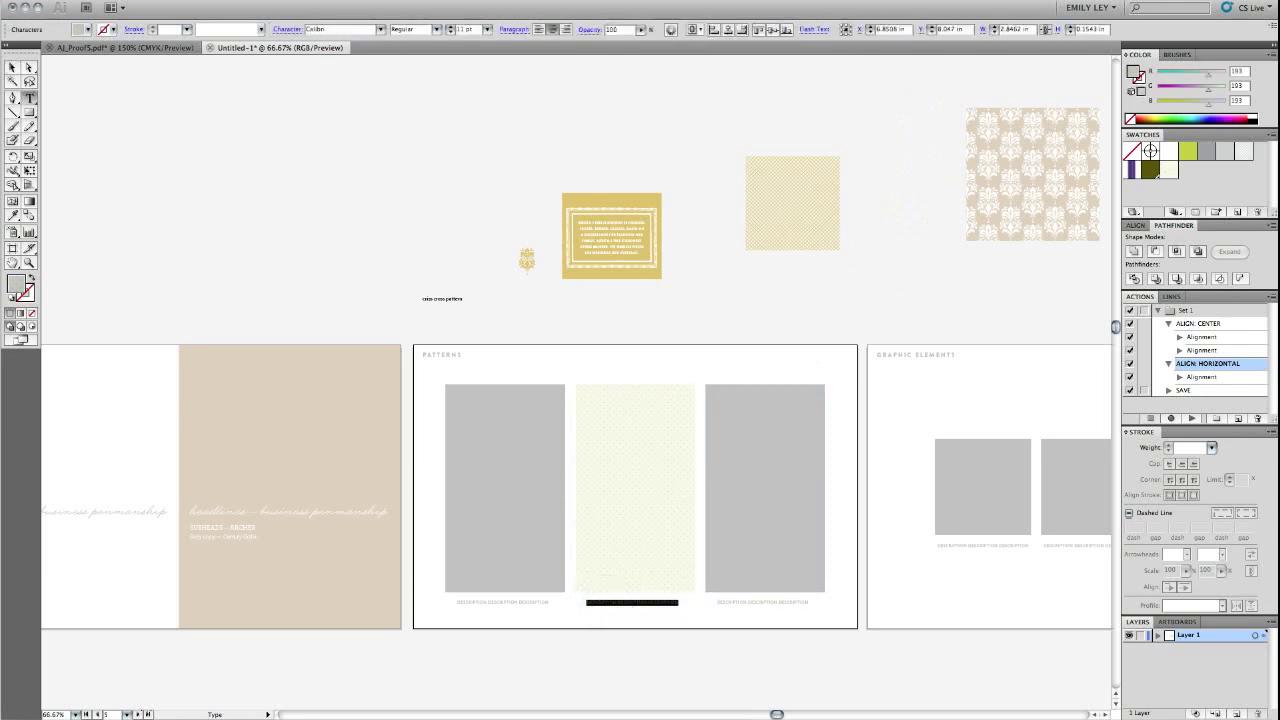
{"action": "key", "text": "BackSpace"}
{"action": "key", "text": "BackSpace"}
{"action": "key", "text": "BackSpace"}
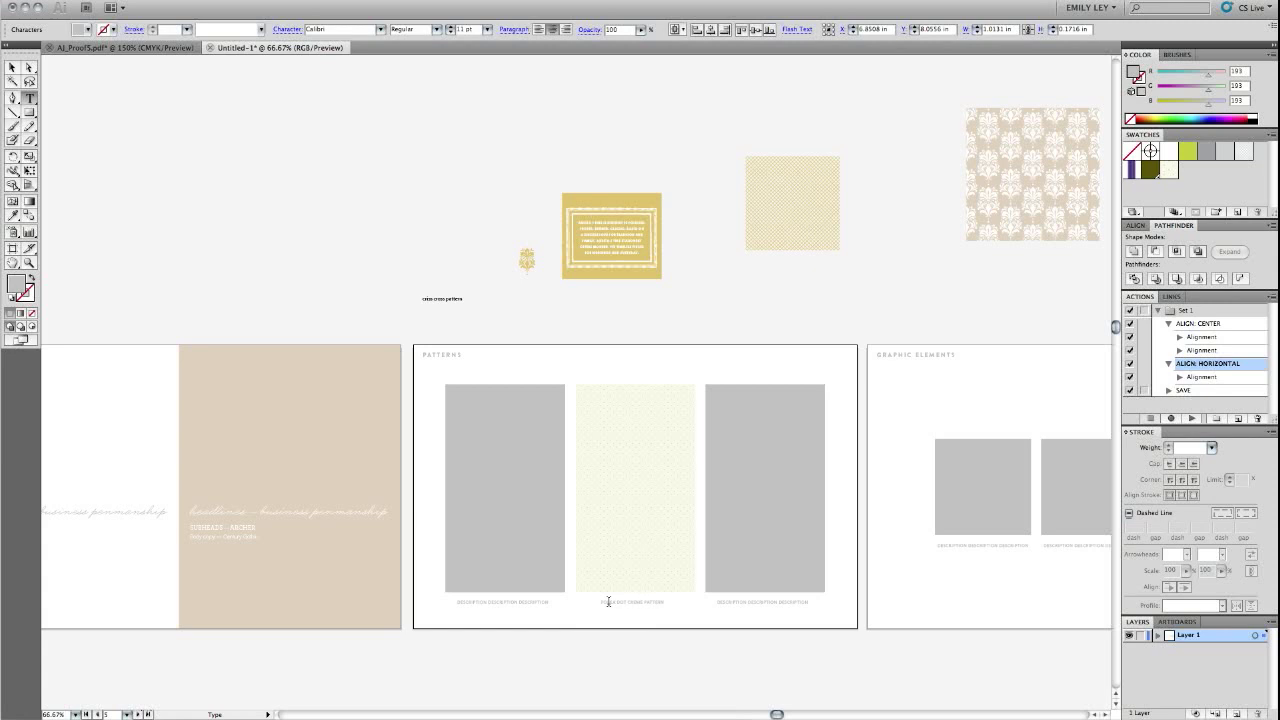
{"action": "key", "text": "Escape"}
{"action": "left_click", "coordinate": [766, 306]}
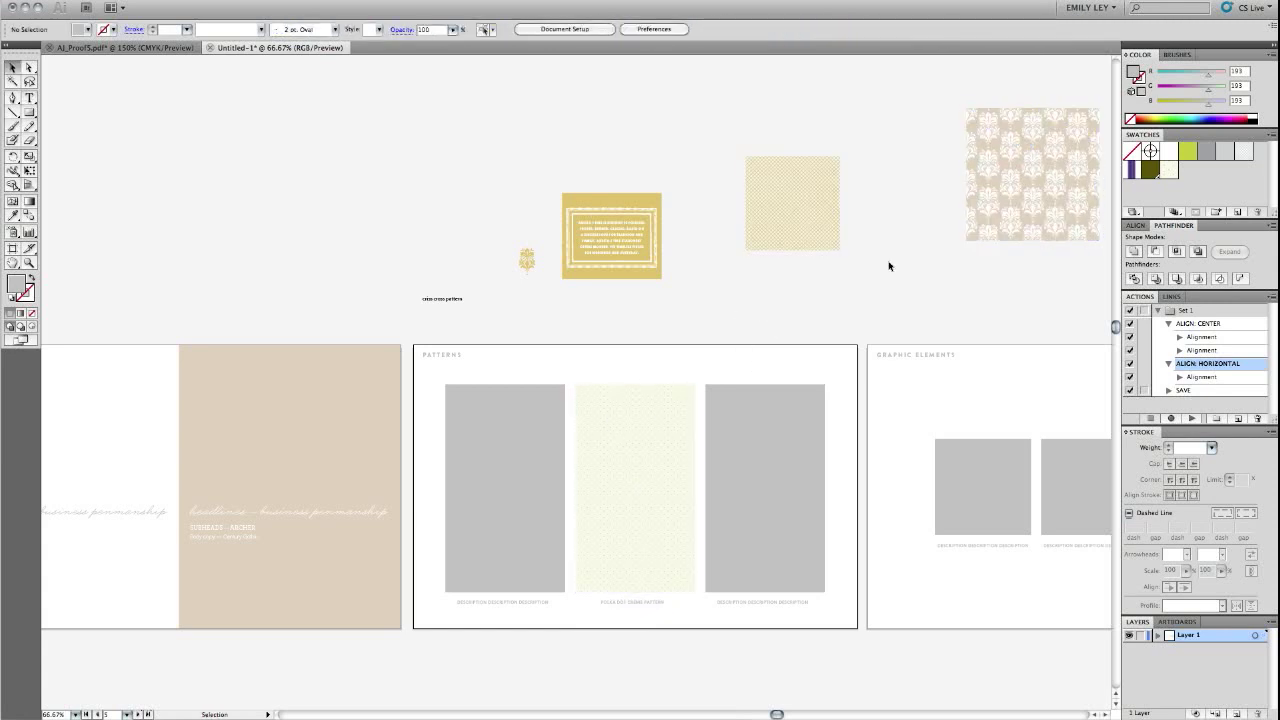
Save the beige damask and gold criss-cross artwork as pattern swatches and delete the loose originals.
{"action": "scroll", "coordinate": [888, 264], "scroll_direction": "right", "scroll_amount": 5}
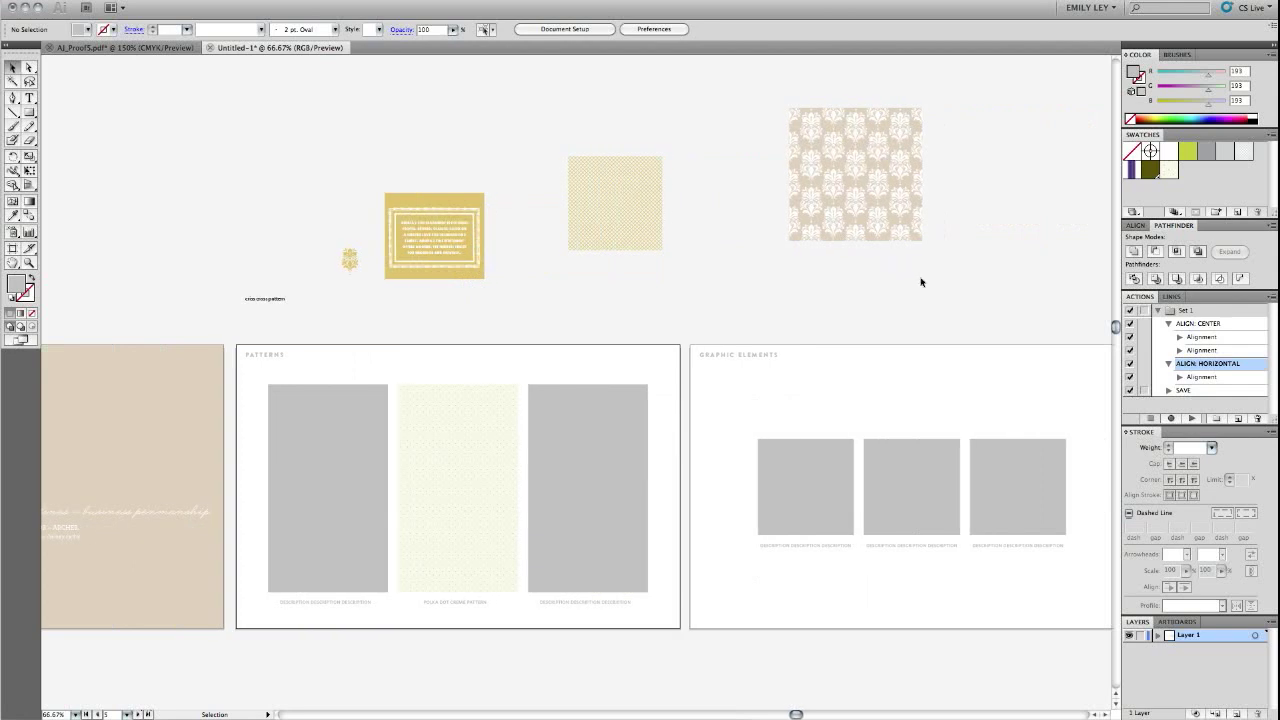
{"action": "left_click", "coordinate": [468, 448]}
{"action": "left_click", "coordinate": [736, 292]}
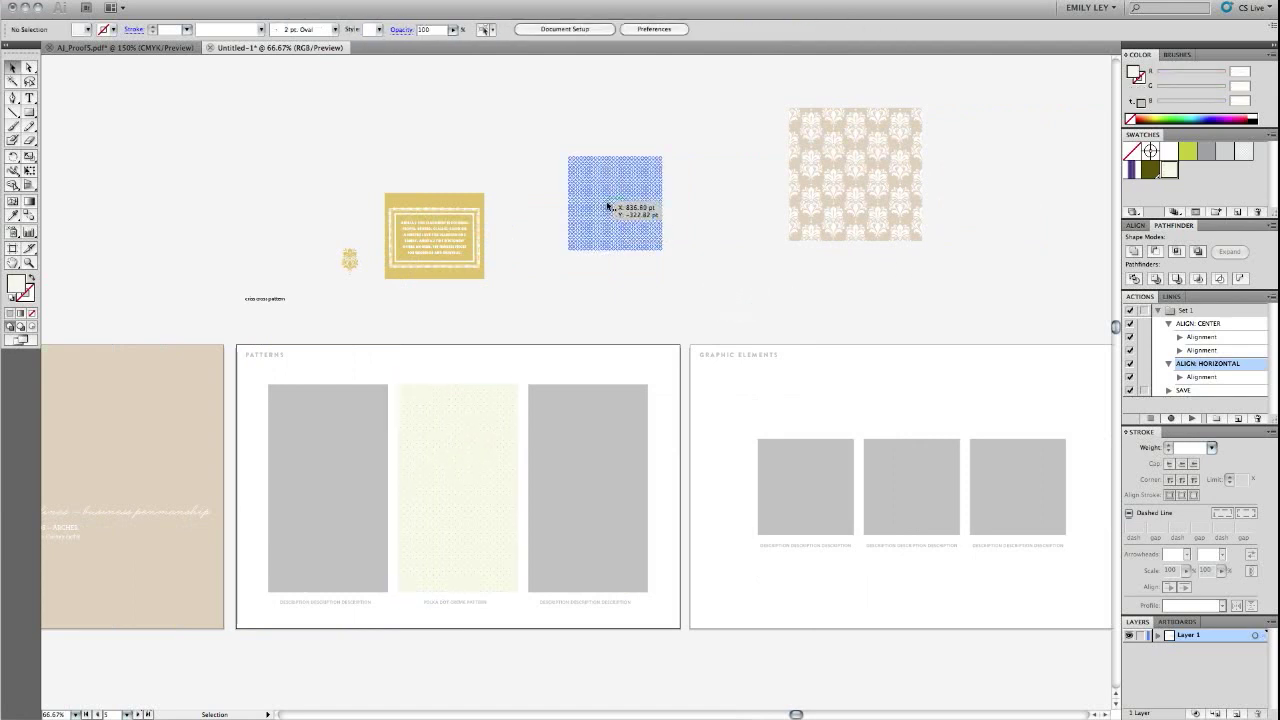
{"action": "left_click", "coordinate": [574, 475]}
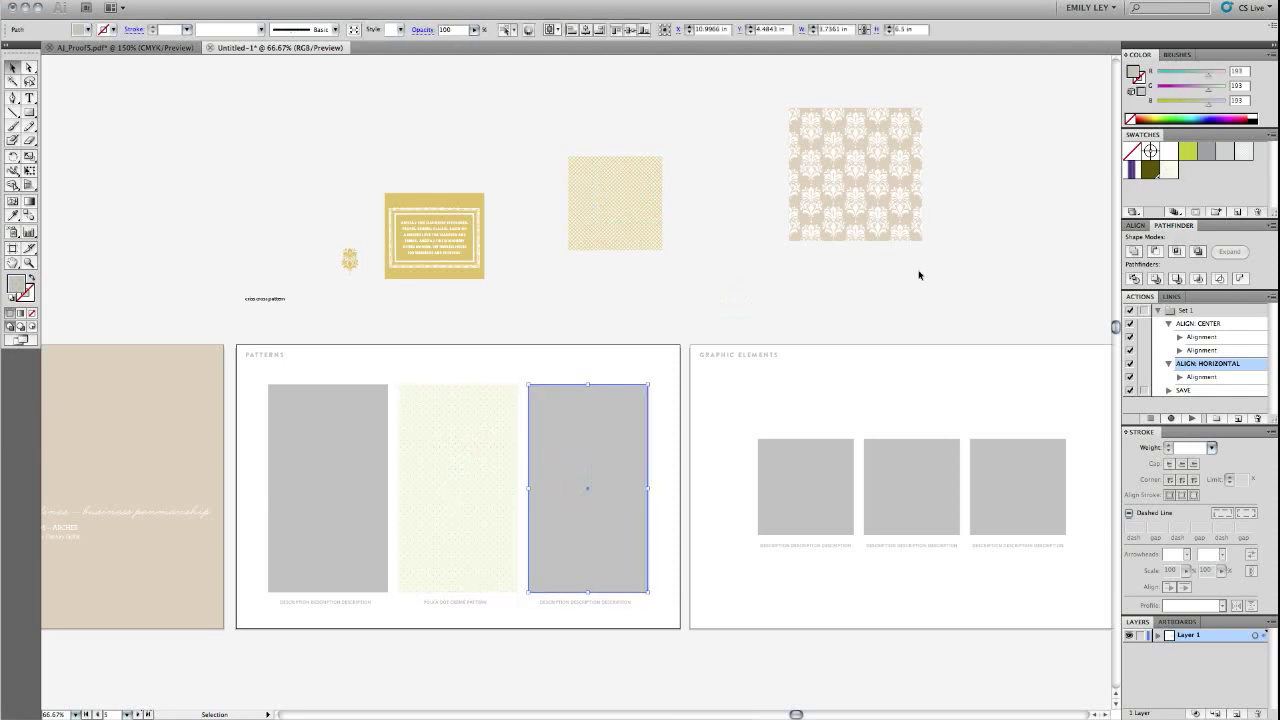
{"action": "left_click_drag", "start_coordinate": [923, 273], "coordinate": [1187, 176]}
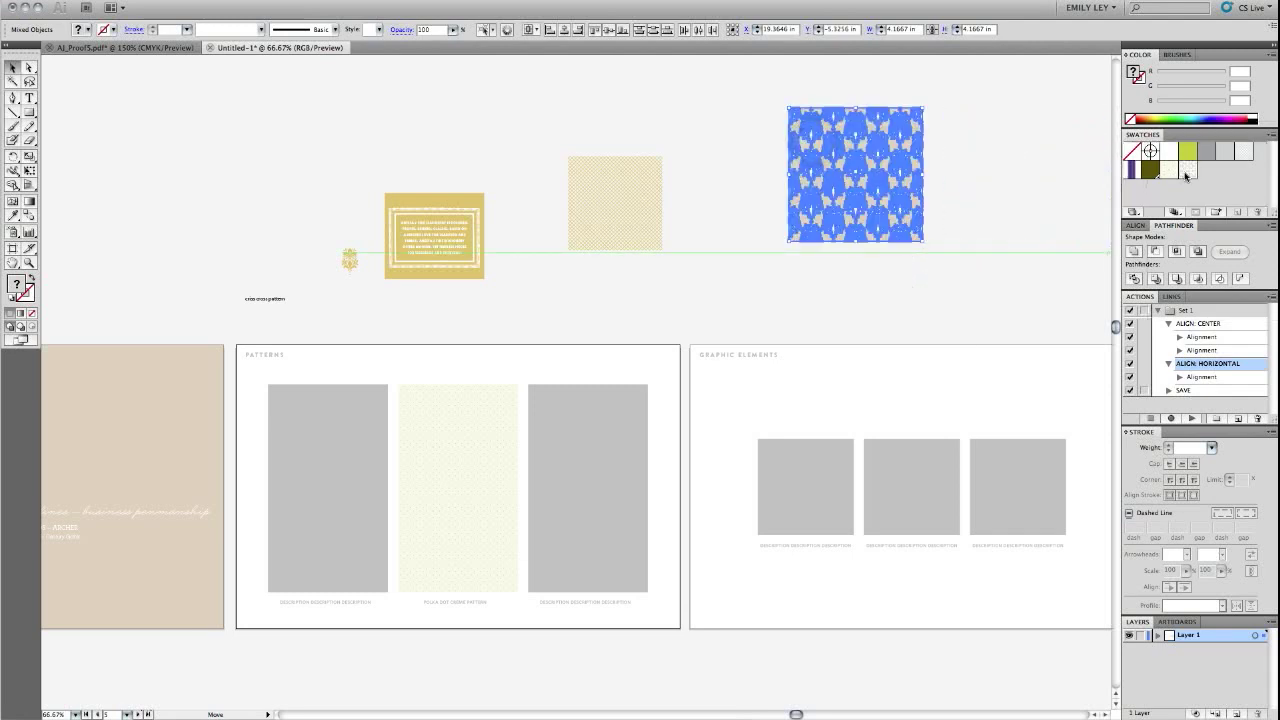
{"action": "key", "text": "Delete"}
{"action": "left_click_drag", "start_coordinate": [606, 279], "coordinate": [582, 166]}
{"action": "left_click_drag", "start_coordinate": [653, 186], "coordinate": [1200, 172]}
{"action": "key", "text": "Delete"}
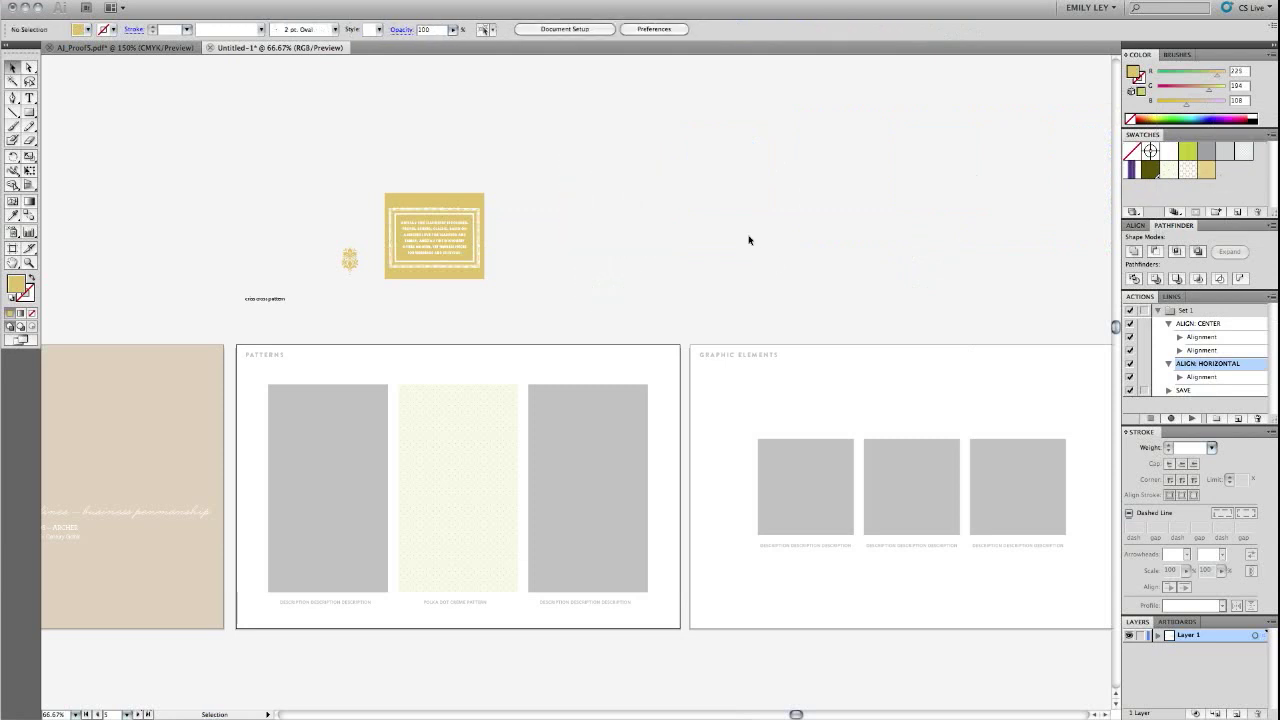
Fill the third PATTERNS placeholder with the gold criss-cross swatch and the first with the beige damask swatch.
{"action": "left_click", "coordinate": [717, 233]}
{"action": "left_click", "coordinate": [614, 511]}
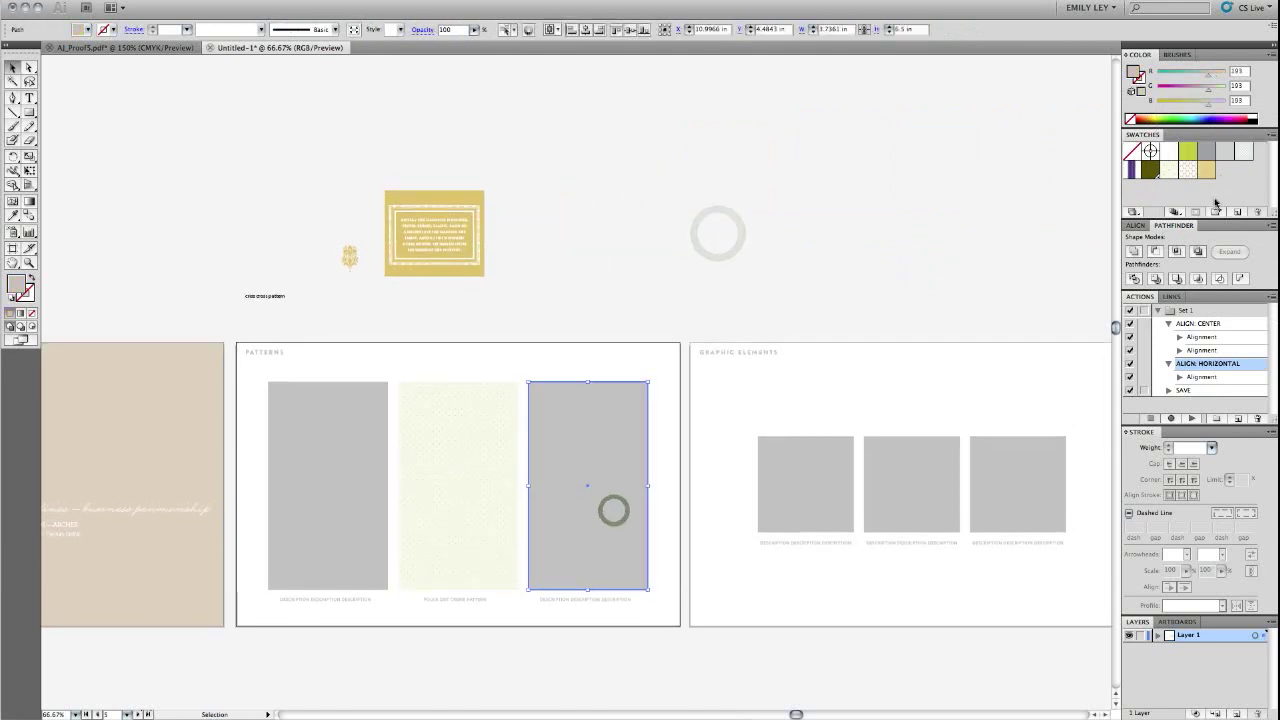
{"action": "left_click", "coordinate": [1207, 170]}
{"action": "left_click", "coordinate": [278, 467]}
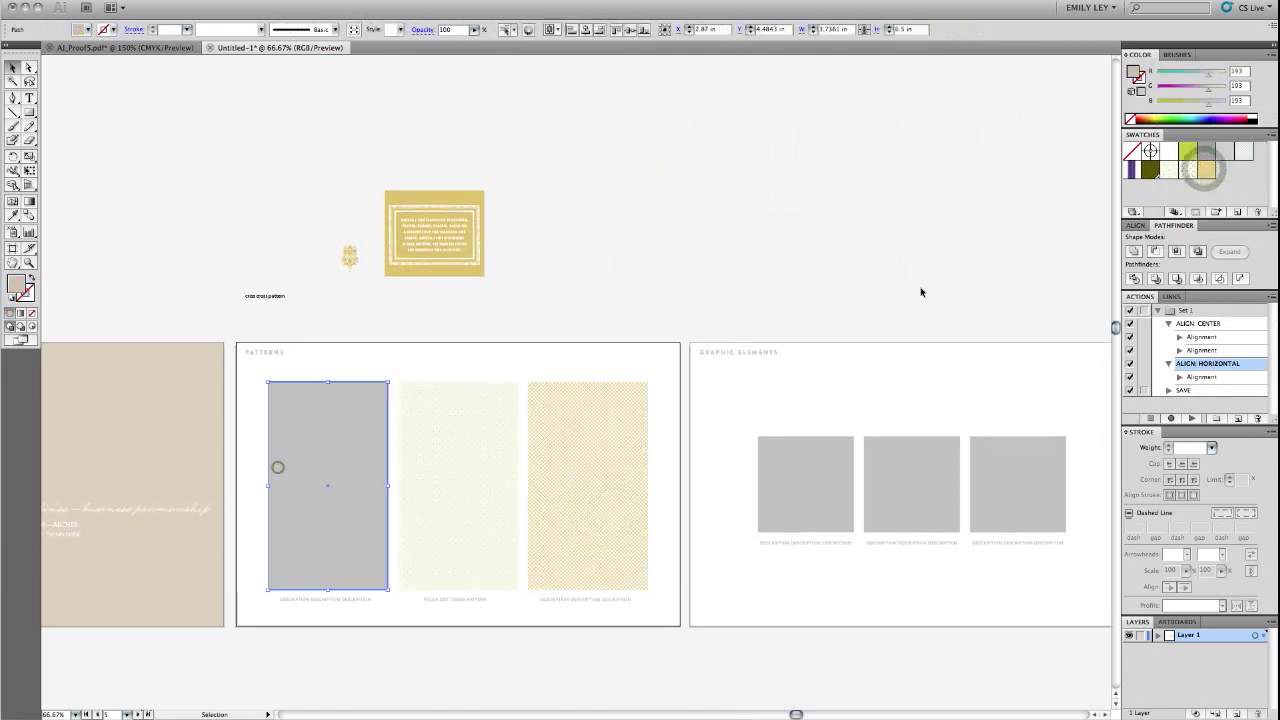
{"action": "left_click", "coordinate": [1184, 170]}
{"action": "left_click", "coordinate": [512, 266]}
{"action": "left_click", "coordinate": [316, 435]}
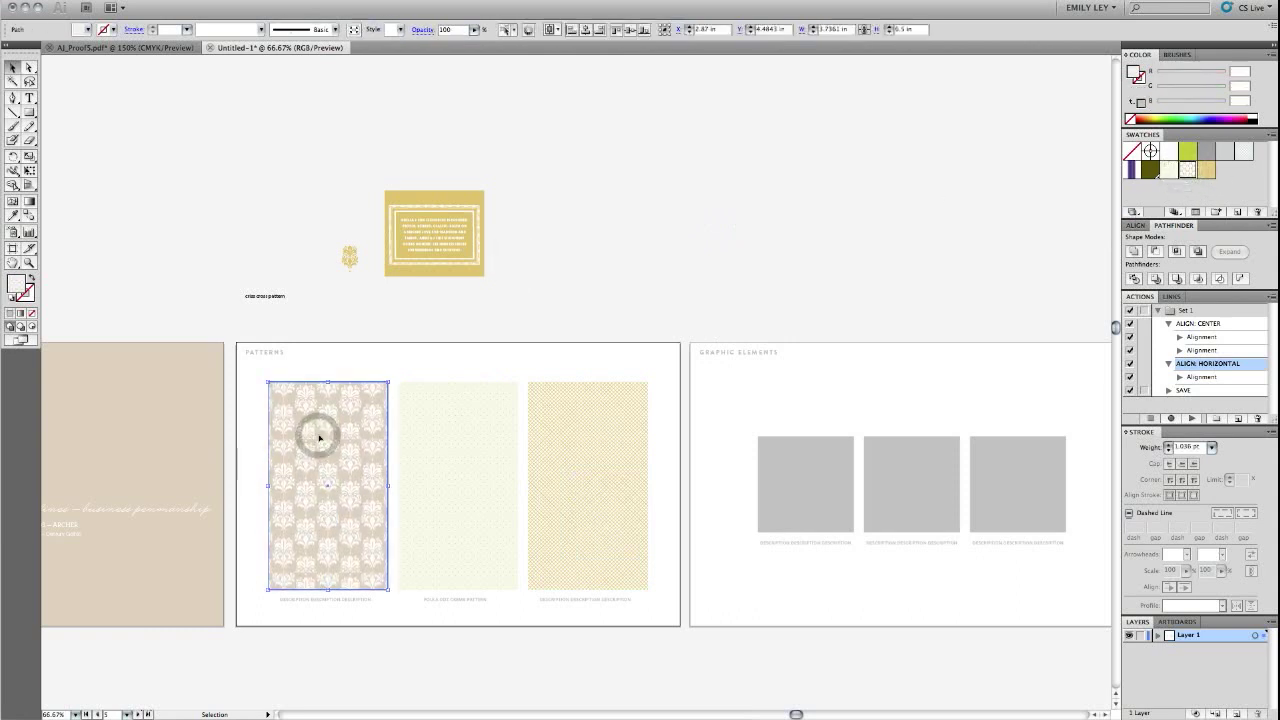
{"action": "left_click", "coordinate": [560, 267]}
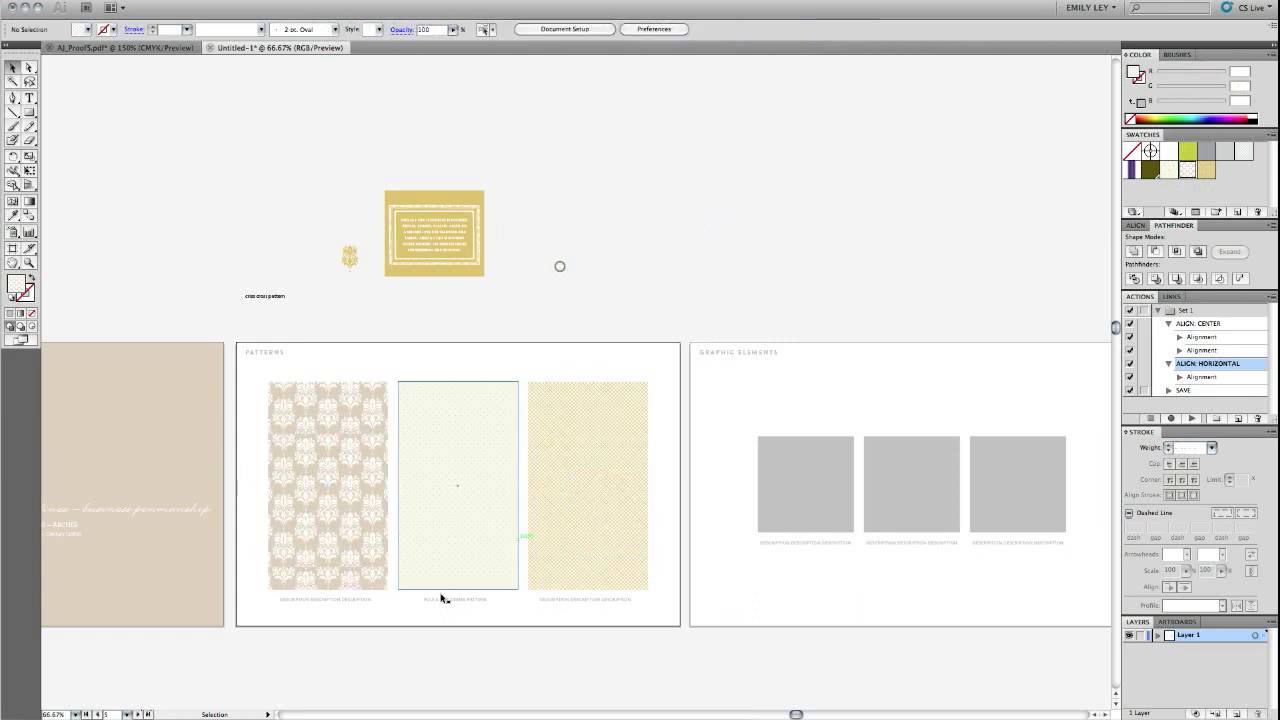
Replace the placeholder captions under the beige damask and gold criss-cross patterns with short descriptions of each.
{"action": "triple_click", "coordinate": [332, 601]}
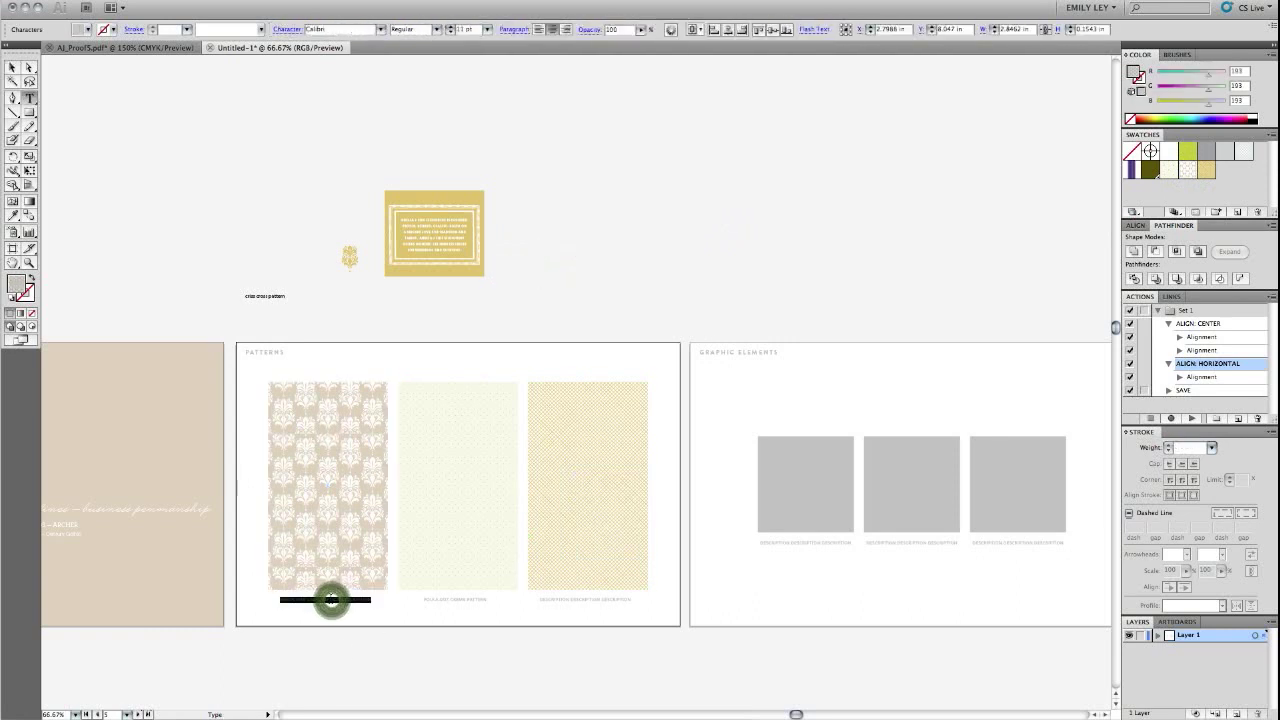
{"action": "type", "text": "REPEAT"}
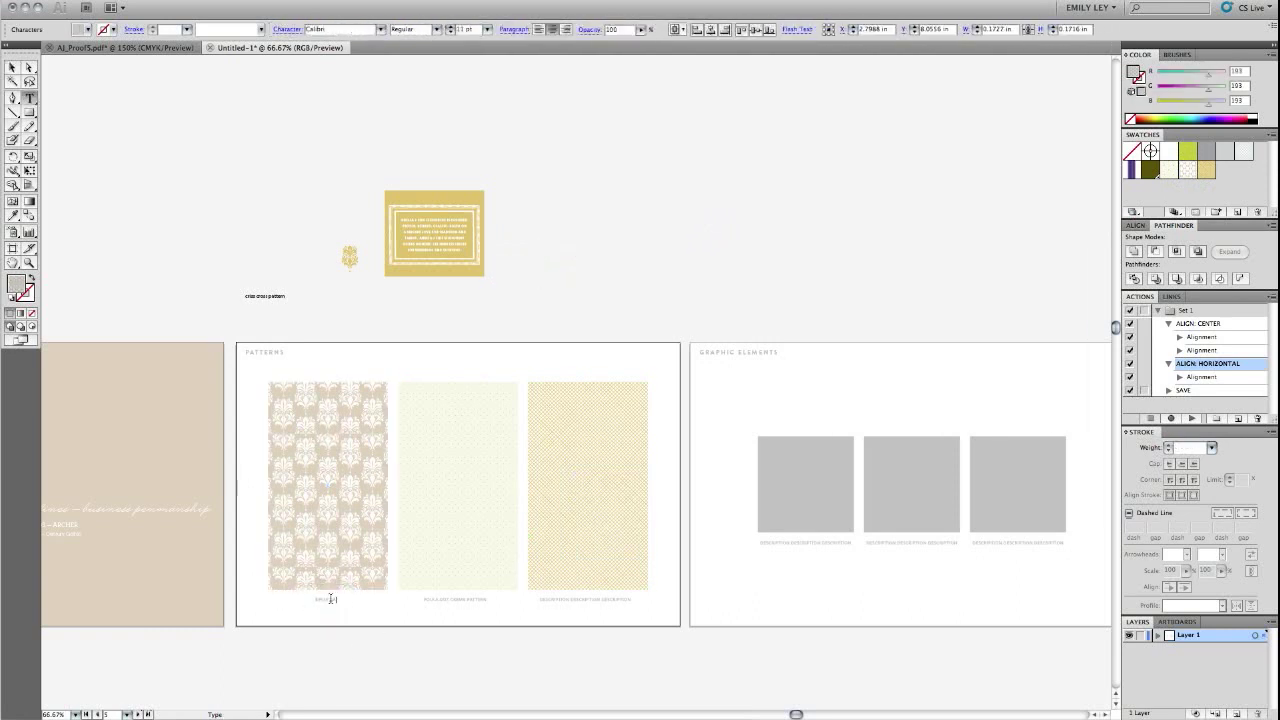
{"action": "triple_click", "coordinate": [568, 600]}
{"action": "type", "text": "DIAMOND CRISS CROSS"}
{"action": "key", "text": "Escape"}
{"action": "left_click", "coordinate": [536, 319]}
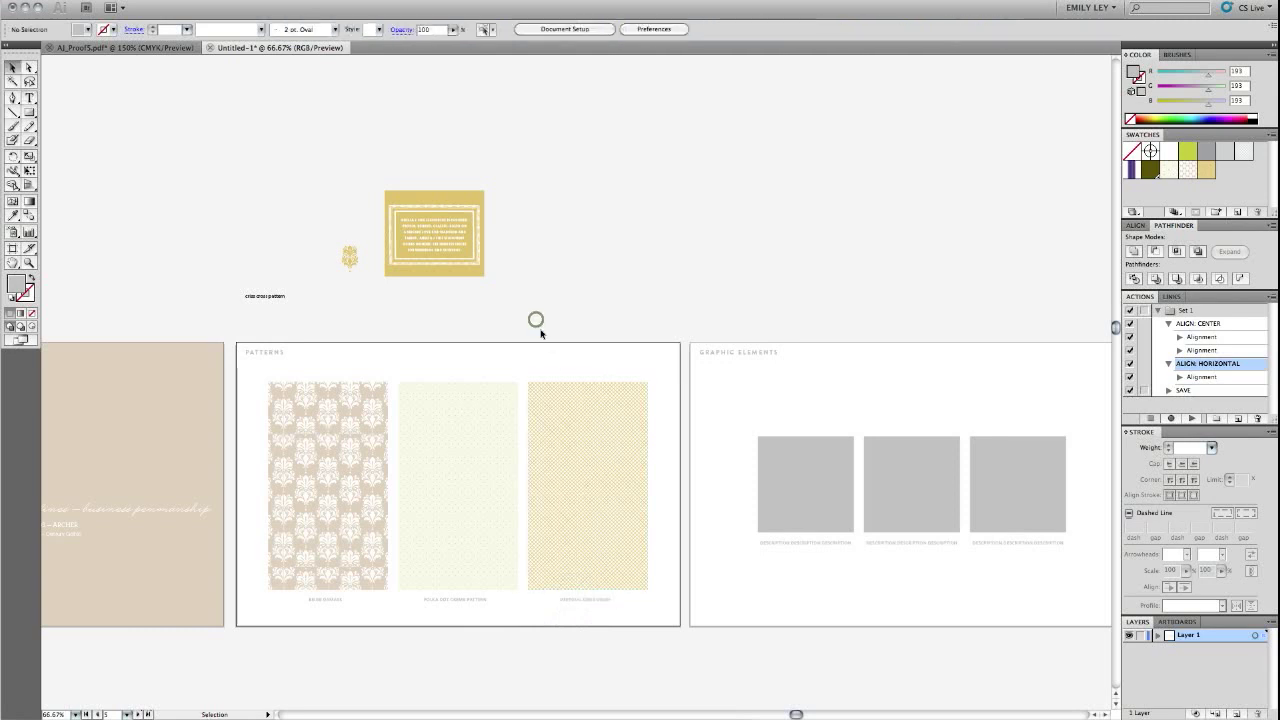
Delete the leftover note and move the gold motif and framed gold artwork above the GRAPHIC ELEMENTS page.
{"action": "left_click_drag", "start_coordinate": [213, 232], "coordinate": [274, 306]}
{"action": "key", "text": "Delete"}
{"action": "left_click_drag", "start_coordinate": [300, 131], "coordinate": [420, 245]}
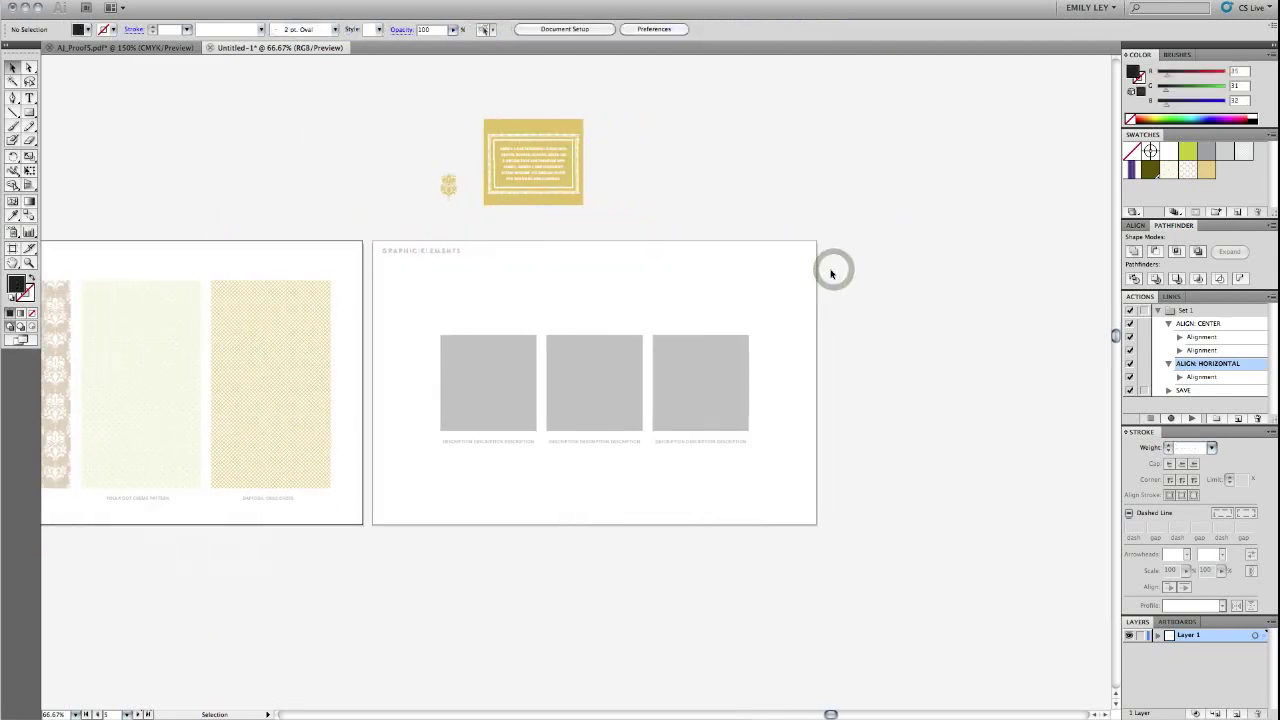
Delete the first GRAPHIC ELEMENTS placeholder with its caption and recaption the middle one DAMASK GRAPHIC.
{"action": "left_click_drag", "start_coordinate": [382, 302], "coordinate": [497, 508]}
{"action": "key", "text": "Delete"}
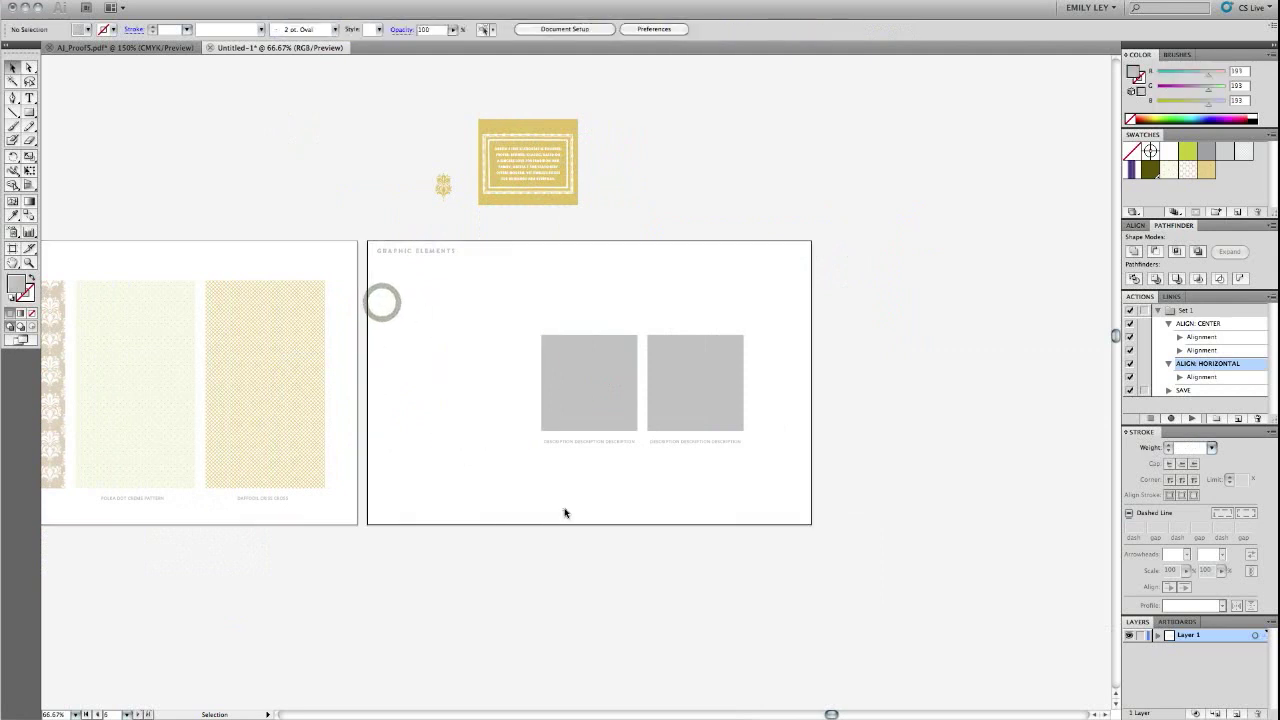
{"action": "key", "text": "t"}
{"action": "double_click", "coordinate": [571, 443]}
{"action": "triple_click", "coordinate": [571, 443]}
{"action": "key", "text": "BackSpace"}
{"action": "type", "text": "DAMAS"}
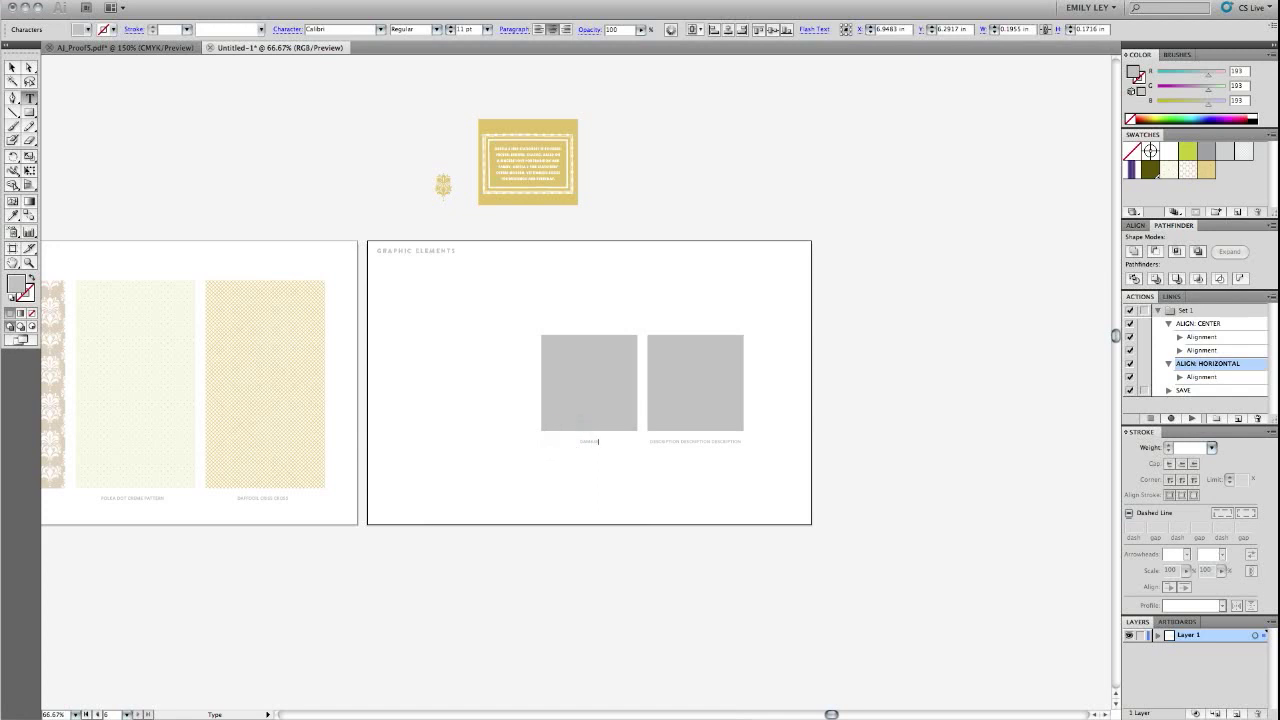
{"action": "type", "text": "K GRAPHIC"}
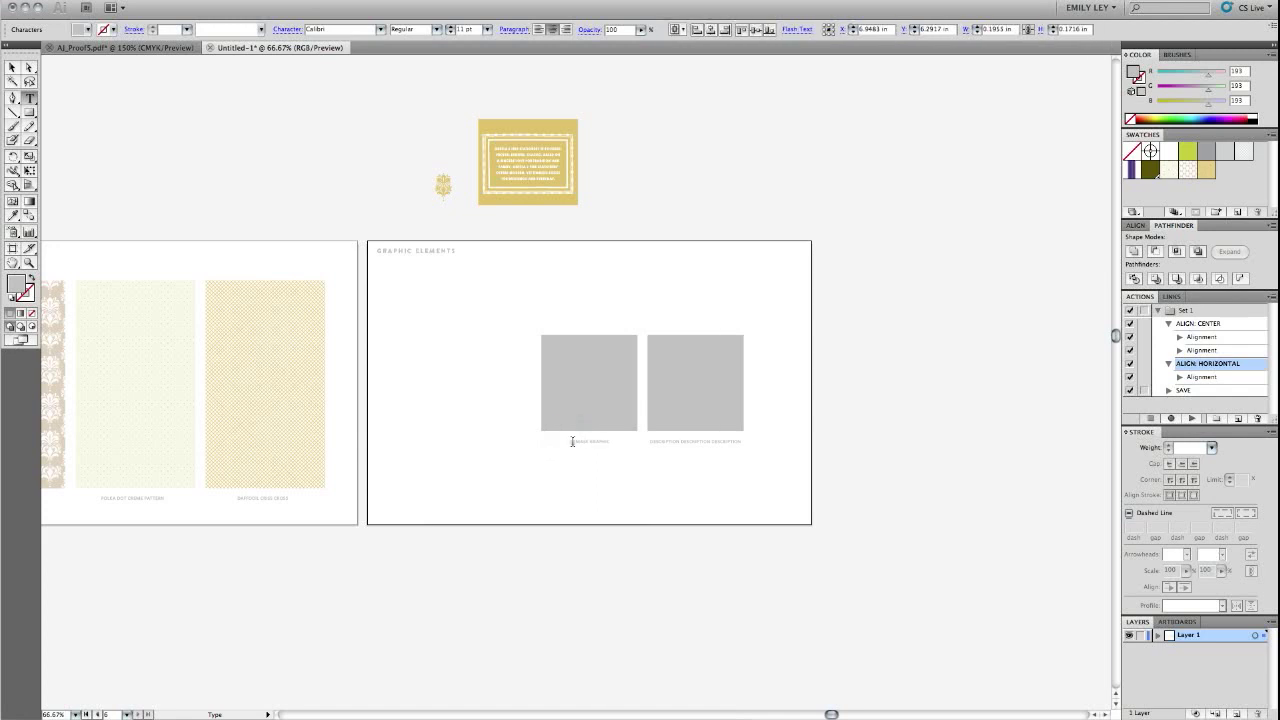
Change the caption under the last GRAPHIC ELEMENTS placeholder to FRAME.
{"action": "double_click", "coordinate": [678, 441]}
{"action": "type", "text": "FRAME"}
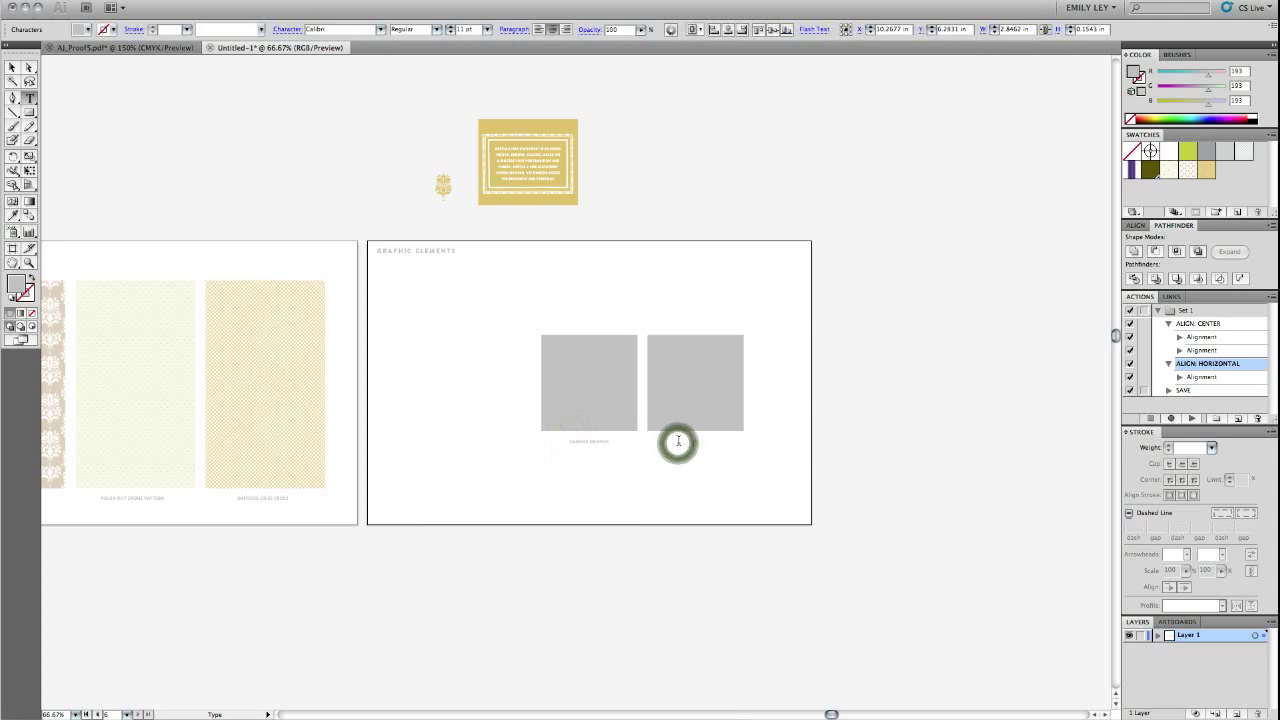
{"action": "key", "text": "Escape"}
{"action": "left_click", "coordinate": [748, 521]}
Move the white decorative frame off its gold background onto the empty area beside it.
{"action": "left_click", "coordinate": [580, 358]}
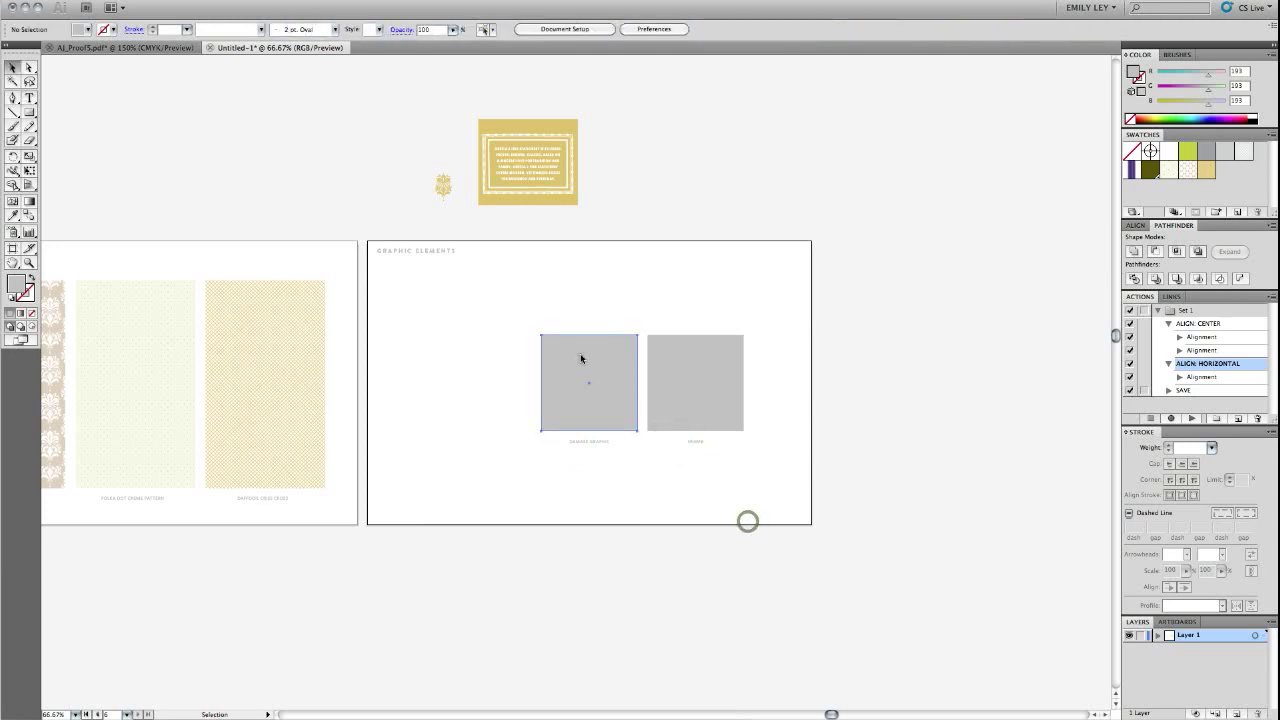
{"action": "left_click", "coordinate": [686, 358], "text": "shift"}
{"action": "left_click", "coordinate": [685, 287]}
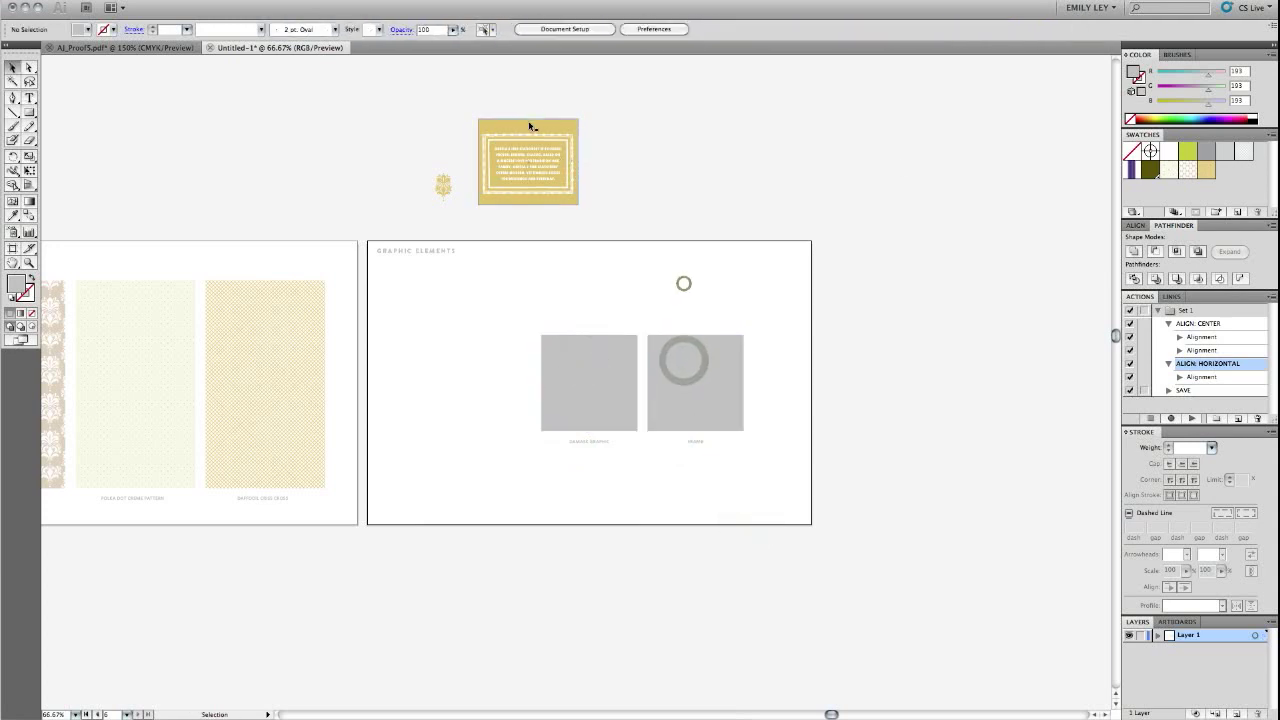
{"action": "left_click", "coordinate": [530, 127]}
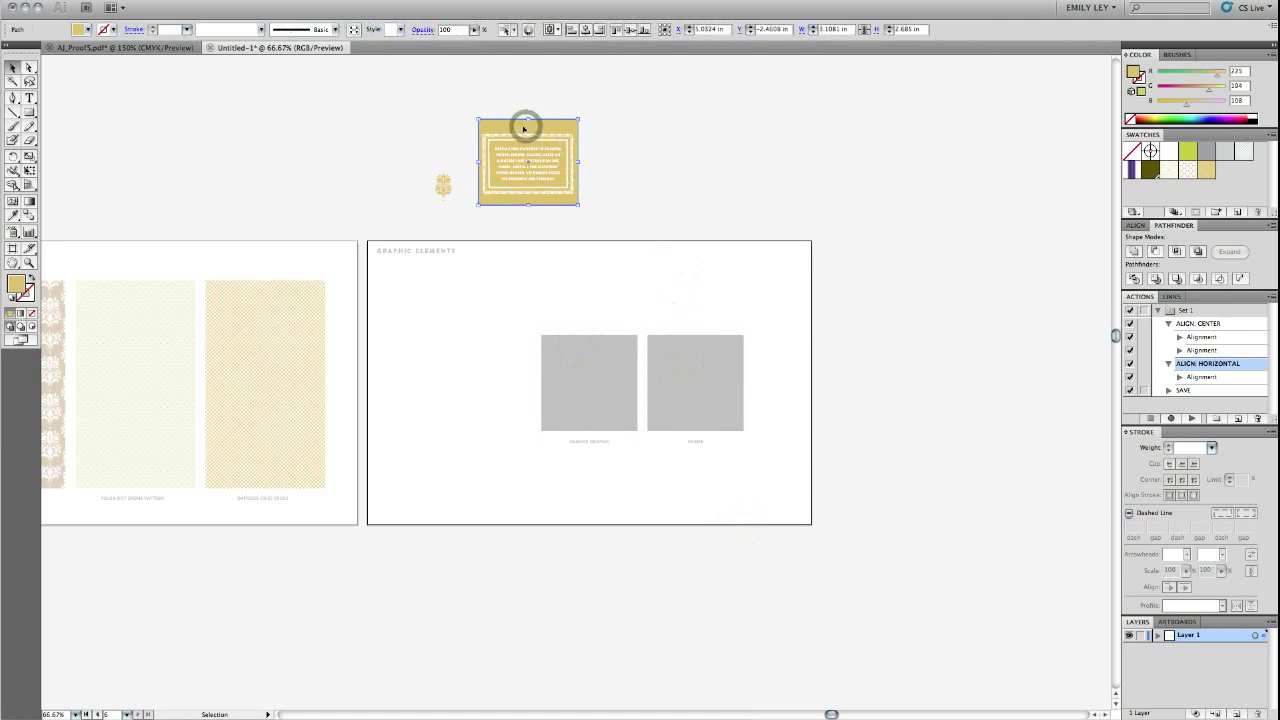
{"action": "left_click_drag", "start_coordinate": [522, 133], "coordinate": [670, 137]}
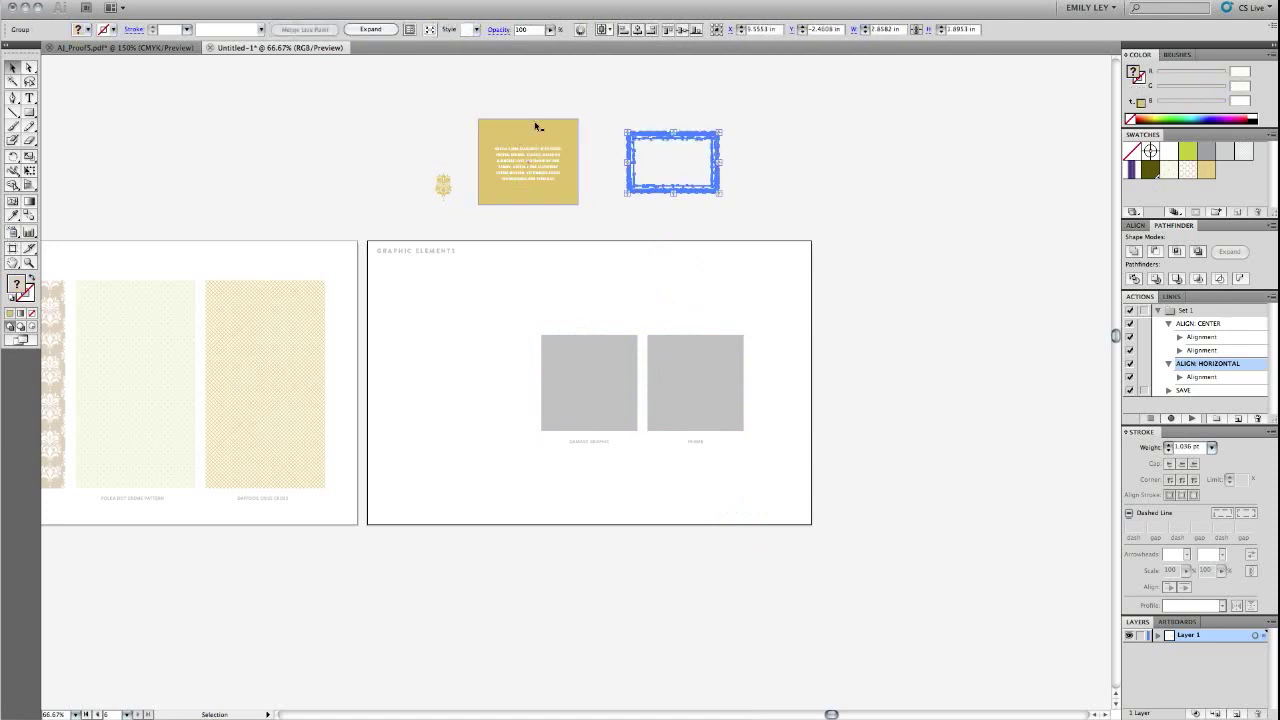
Fill the FRAME placeholder square with the gold sampled from the artwork background above the page.
{"action": "left_click", "coordinate": [597, 133]}
{"action": "left_click", "coordinate": [690, 391]}
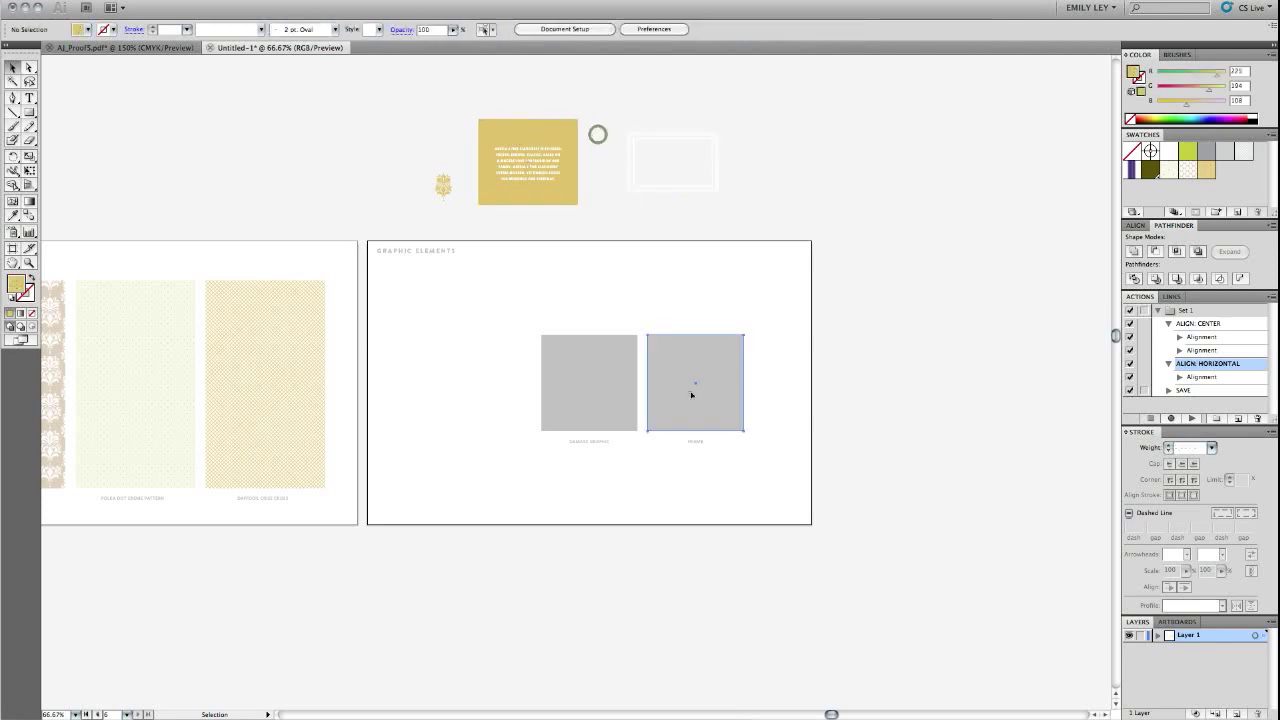
{"action": "left_click", "coordinate": [12, 216]}
{"action": "left_click", "coordinate": [540, 128]}
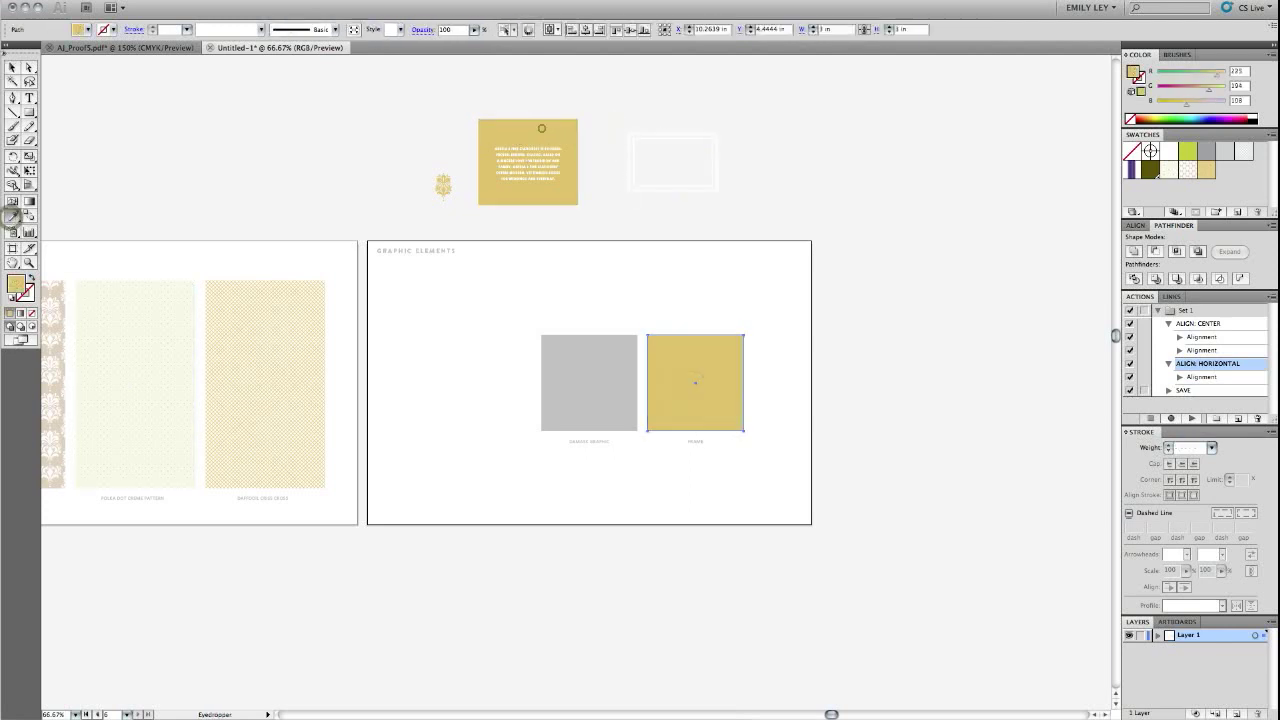
{"action": "key", "text": "v"}
Move the white decorative frame onto the gold FRAME square and scale it down proportionally to about 2.51 in wide.
{"action": "left_click", "coordinate": [634, 111]}
{"action": "left_click_drag", "start_coordinate": [668, 133], "coordinate": [696, 362]}
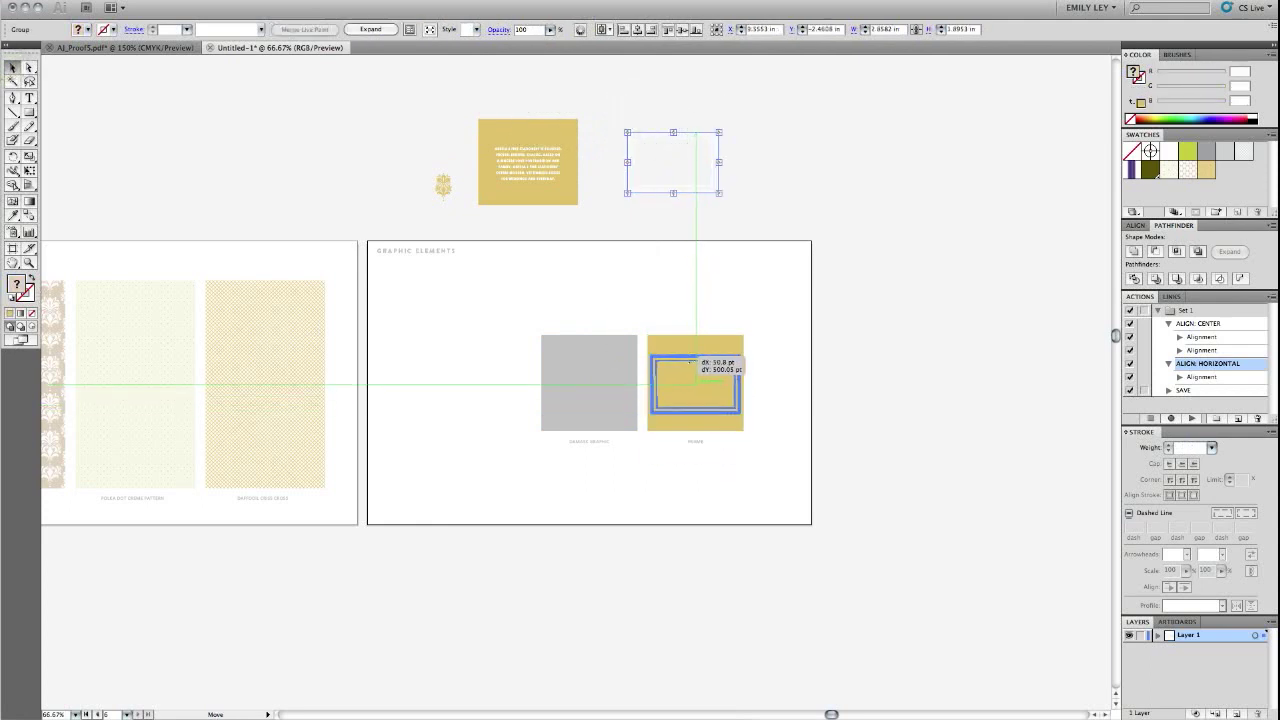
{"action": "left_click_drag", "start_coordinate": [788, 356], "coordinate": [788, 357]}
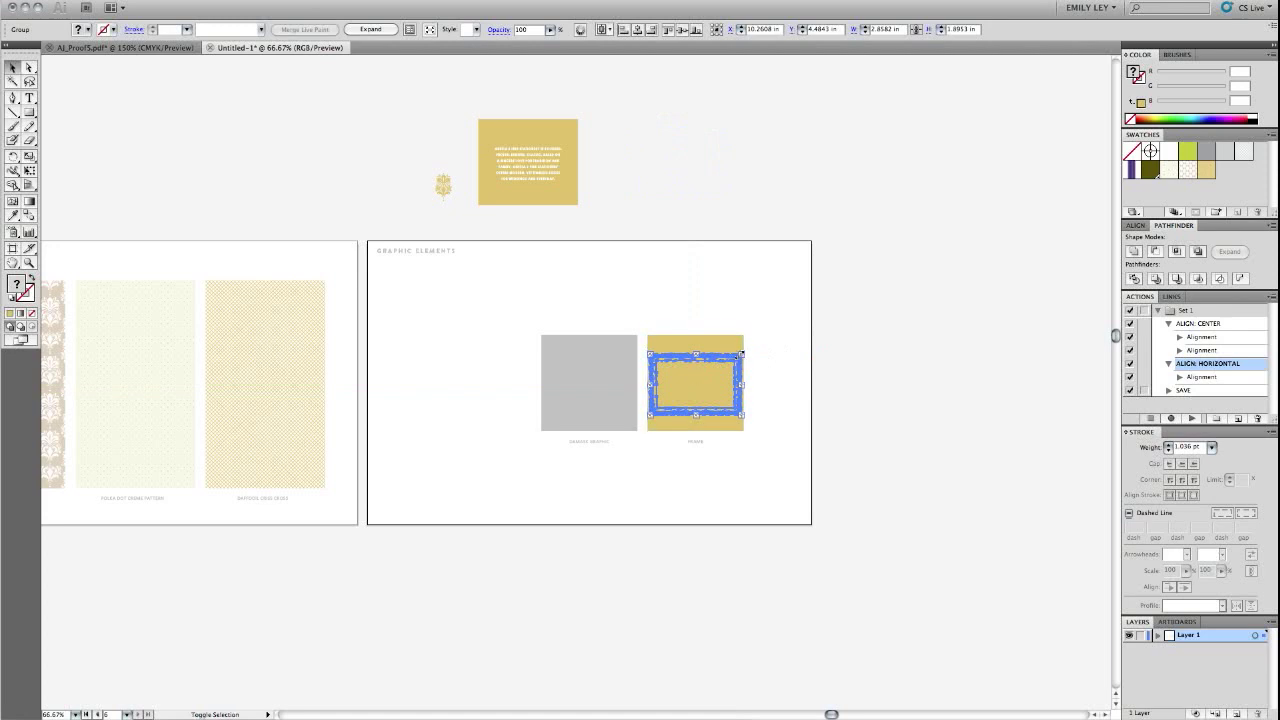
{"action": "left_click_drag", "start_coordinate": [741, 354], "coordinate": [739, 357]}
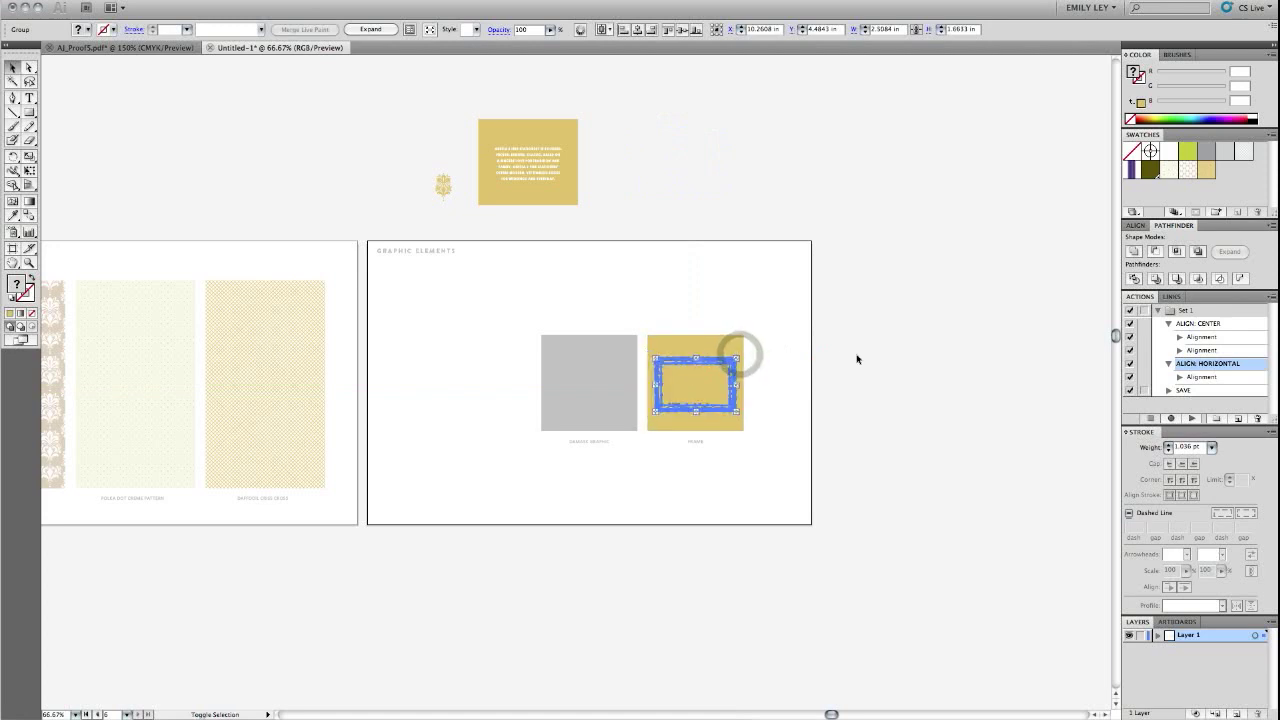
{"action": "left_click", "coordinate": [856, 357]}
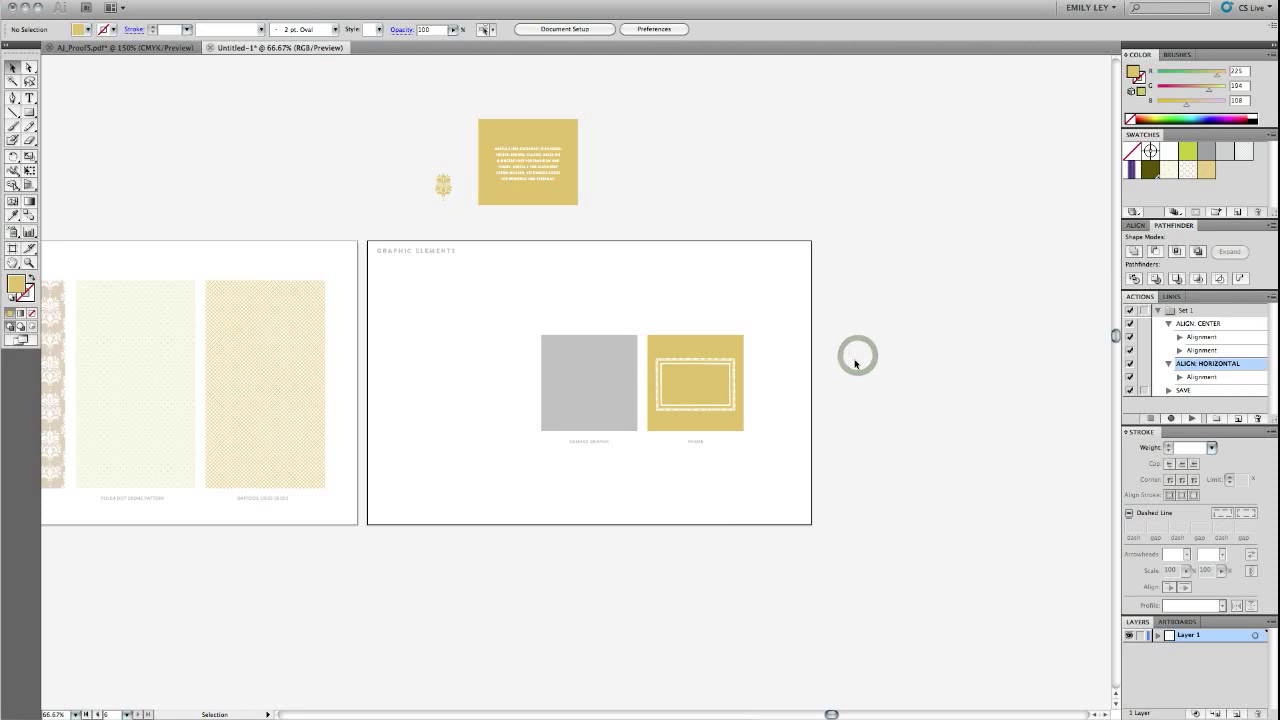
Delete the leftover gold background and its white text above the GRAPHIC ELEMENTS page.
{"action": "left_click", "coordinate": [526, 129]}
{"action": "key", "text": "Delete"}
{"action": "left_click", "coordinate": [523, 149]}
{"action": "key", "text": "Delete"}
Place the gold damask motif enlarged above the DAMASK GRAPHIC caption and delete the gray placeholder behind it.
{"action": "left_click", "coordinate": [656, 153]}
{"action": "left_click_drag", "start_coordinate": [380, 150], "coordinate": [603, 408]}
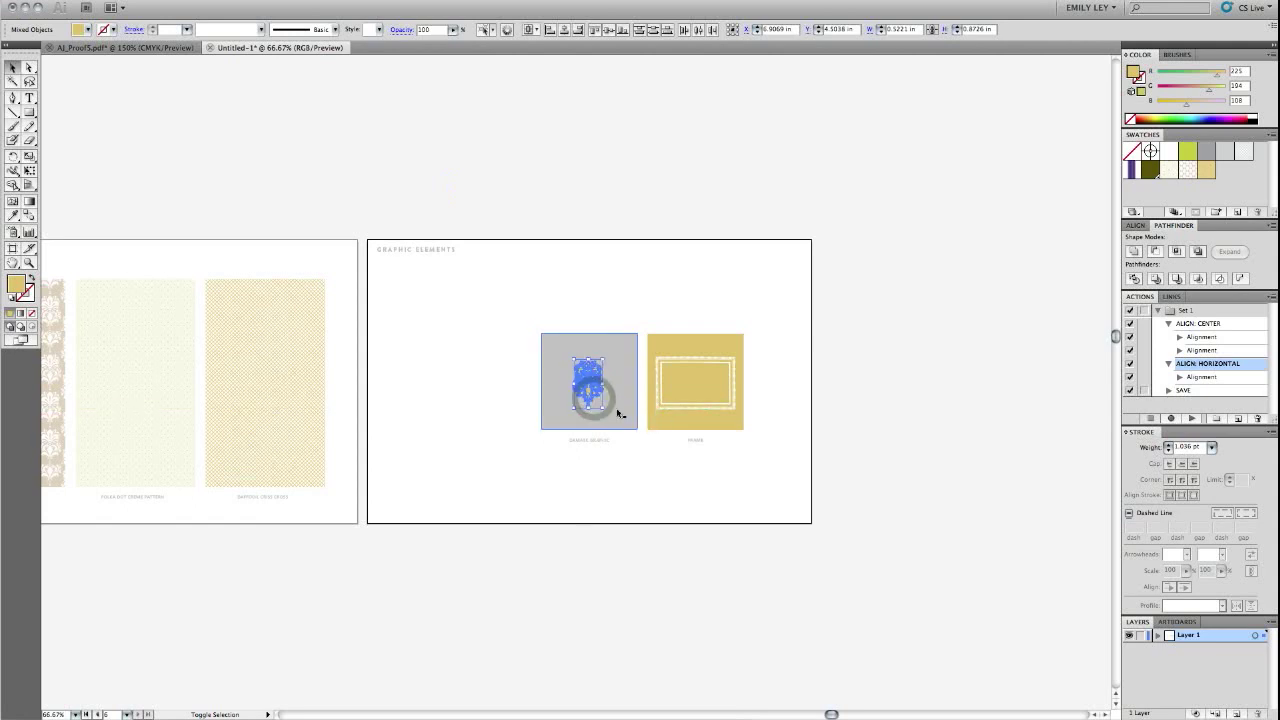
{"action": "left_click", "coordinate": [948, 383]}
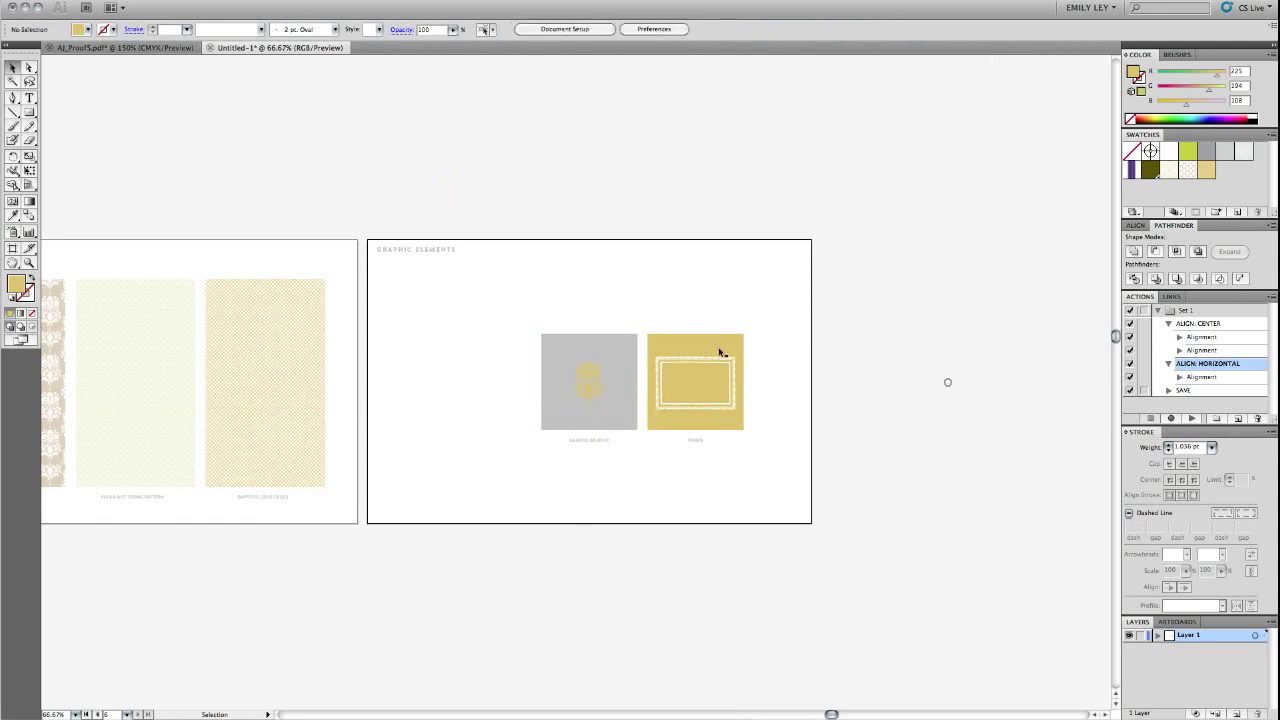
{"action": "left_click", "coordinate": [589, 352]}
{"action": "key", "text": "Delete"}
Move the damask motif, the gold frame square and both captions together towards the middle of the GRAPHIC ELEMENTS page.
{"action": "left_click_drag", "start_coordinate": [480, 313], "coordinate": [790, 505]}
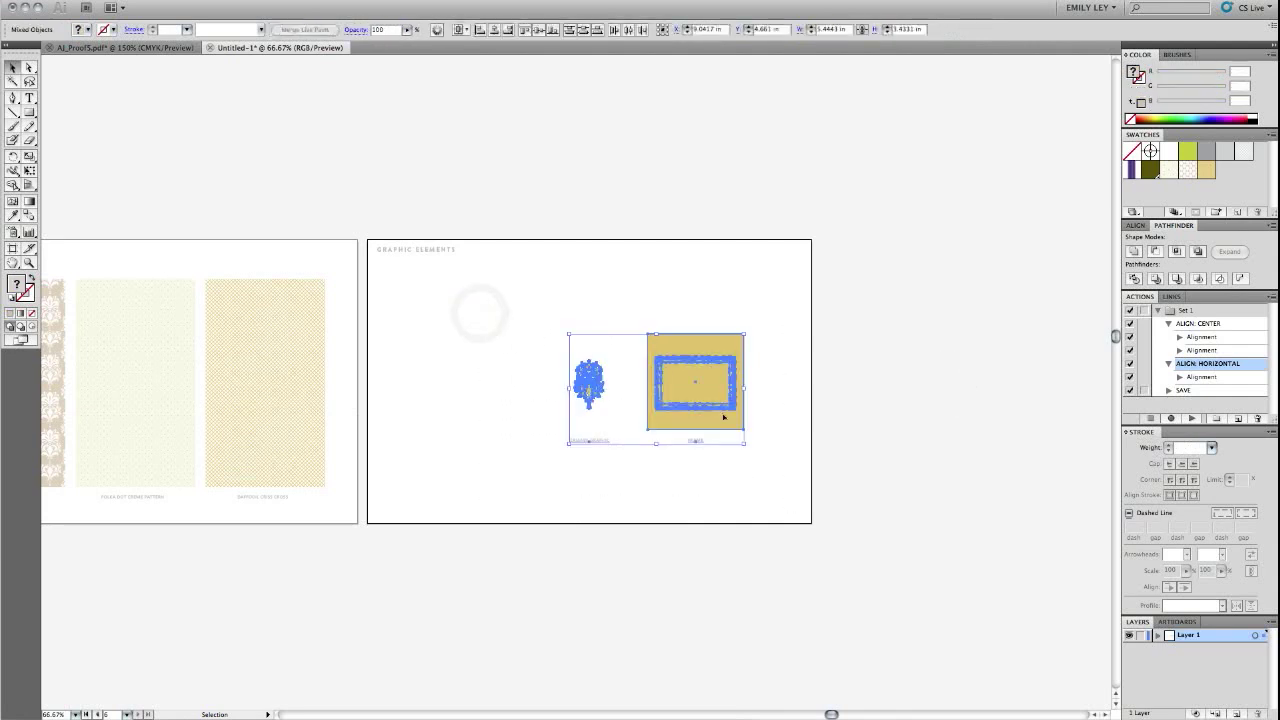
{"action": "left_click_drag", "start_coordinate": [694, 385], "coordinate": [634, 380]}
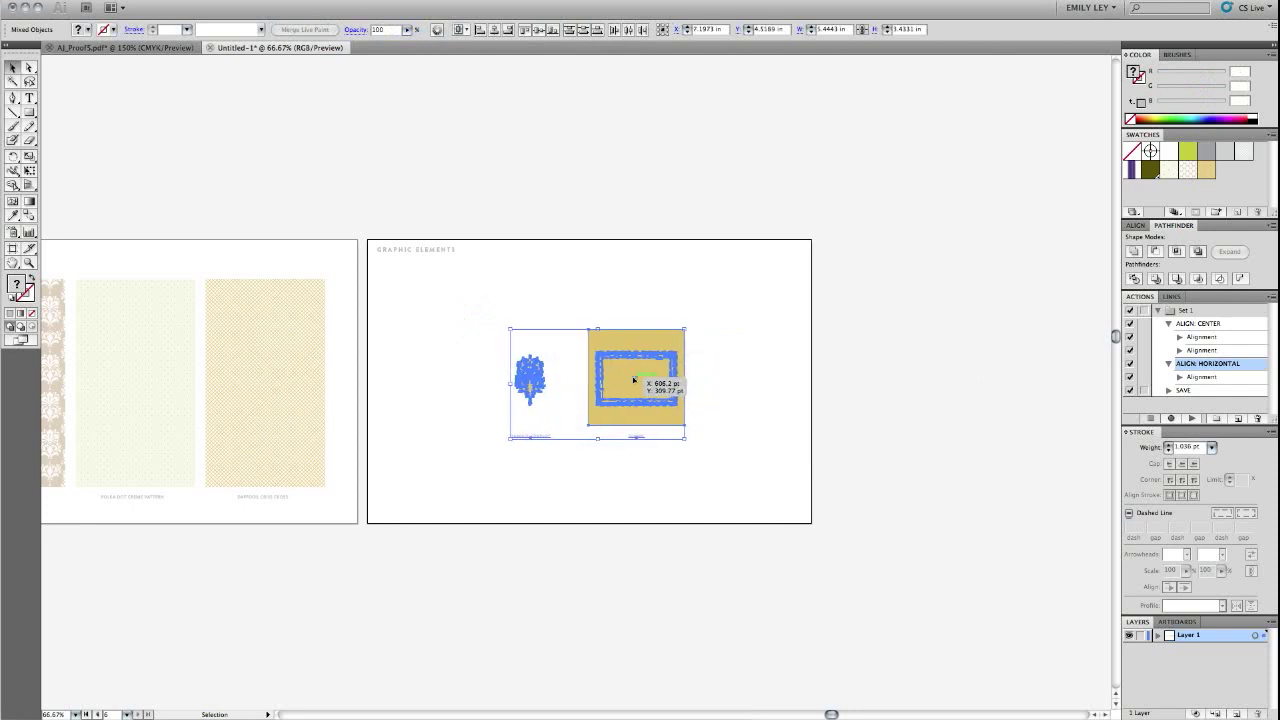
{"action": "left_click", "coordinate": [809, 329]}
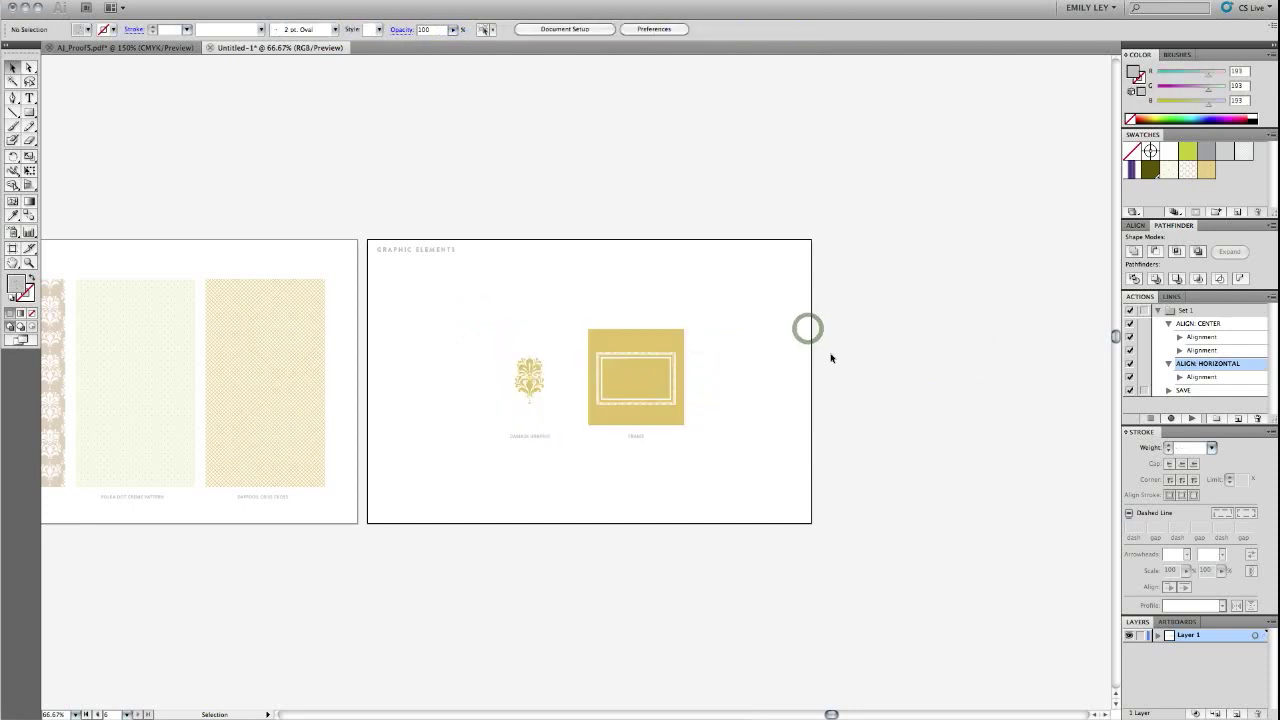
Try filling the cover page's background with the gold sampled from the LOGO page.
{"action": "scroll", "coordinate": [830, 358], "scroll_direction": "left", "scroll_amount": 15}
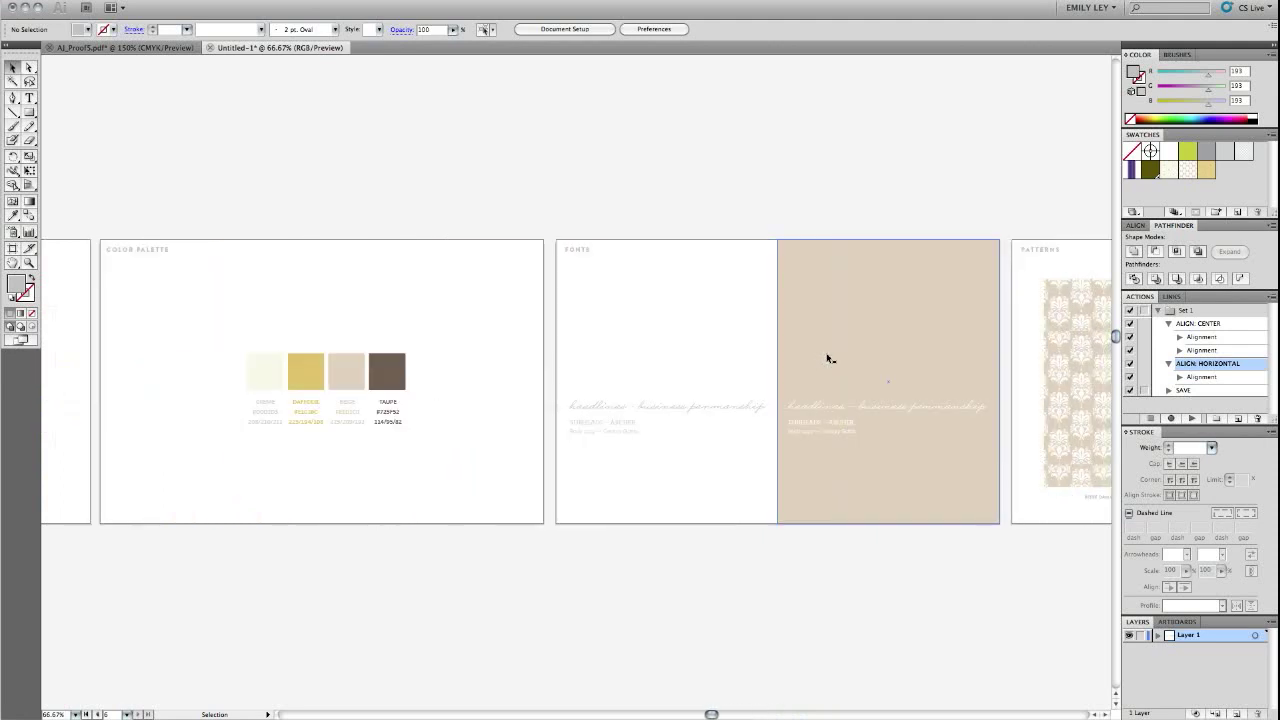
{"action": "scroll", "coordinate": [830, 358], "scroll_direction": "left", "scroll_amount": 15}
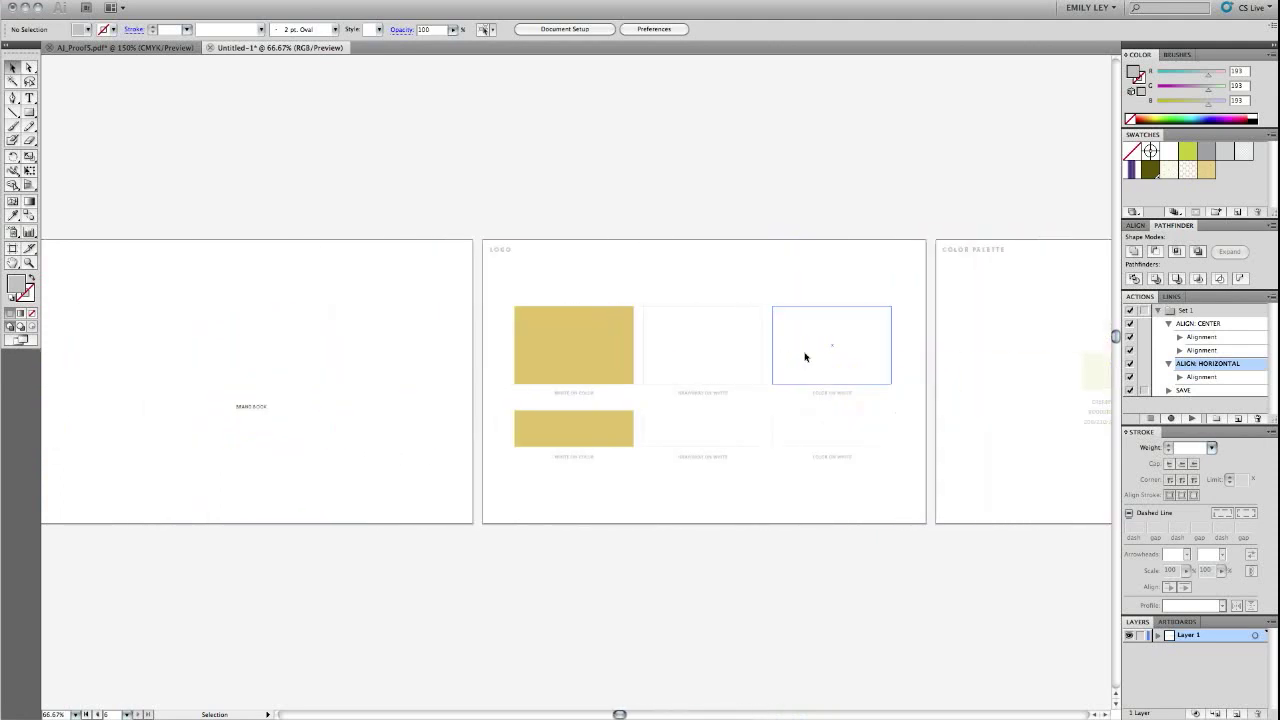
{"action": "scroll", "coordinate": [805, 357], "scroll_direction": "left", "scroll_amount": 1}
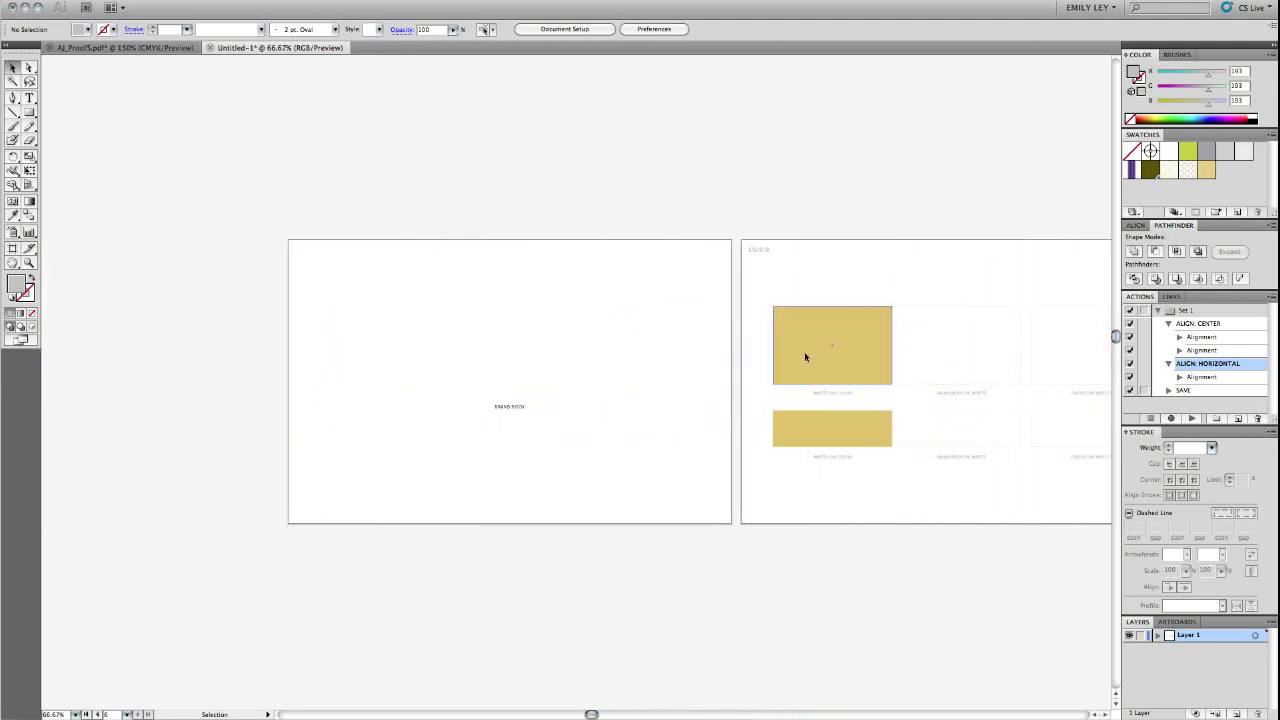
{"action": "left_click", "coordinate": [459, 378]}
{"action": "left_click", "coordinate": [13, 218]}
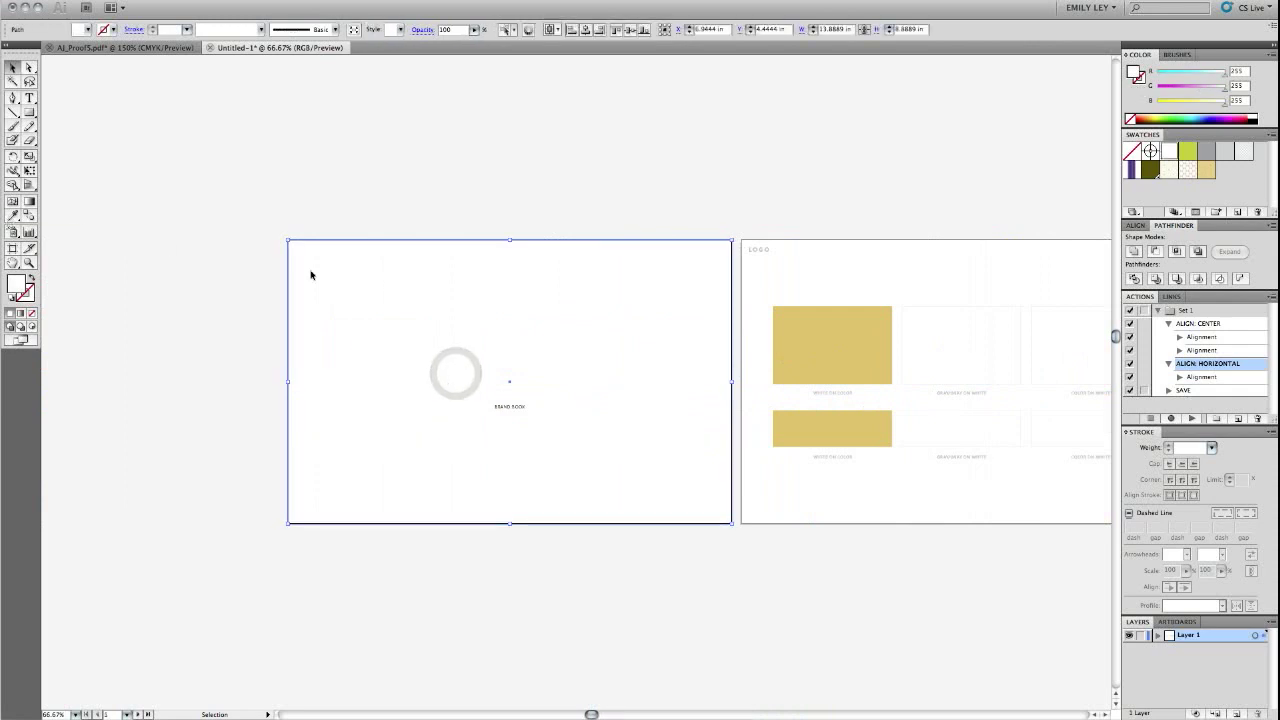
{"action": "left_click", "coordinate": [808, 325]}
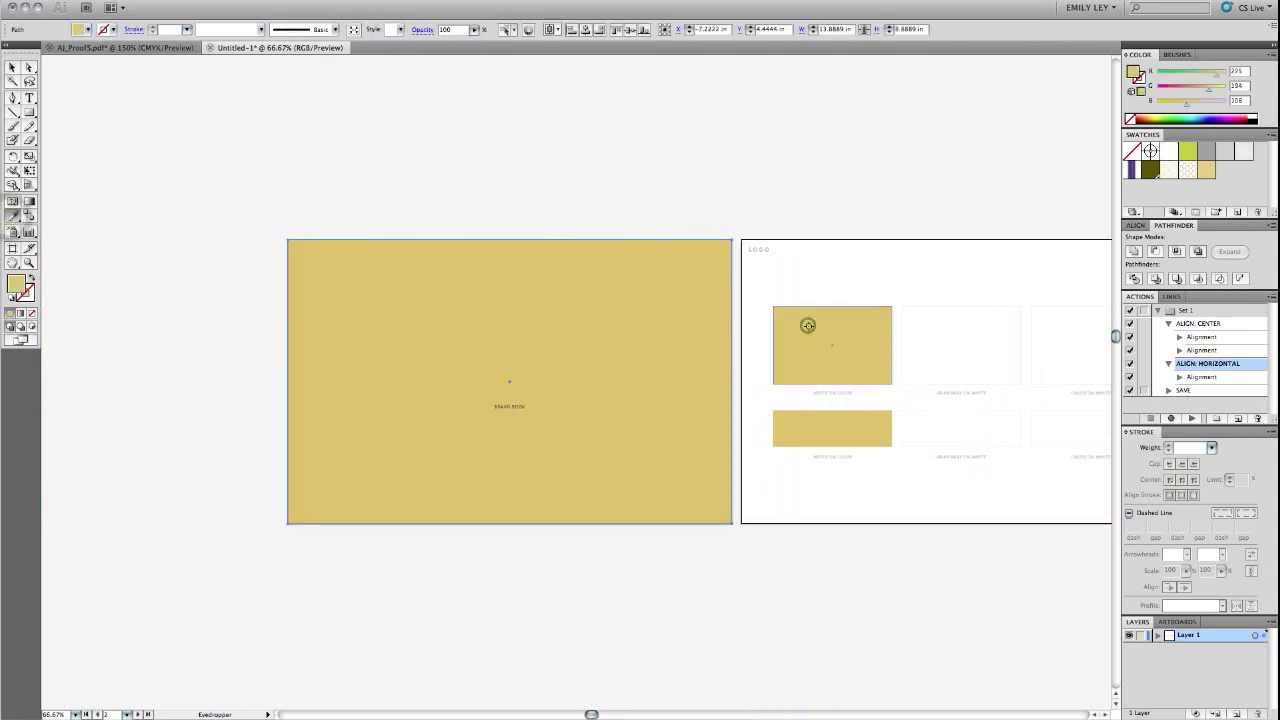
{"action": "key", "text": "super+z"}
{"action": "left_click", "coordinate": [12, 67]}
{"action": "left_click", "coordinate": [328, 153]}
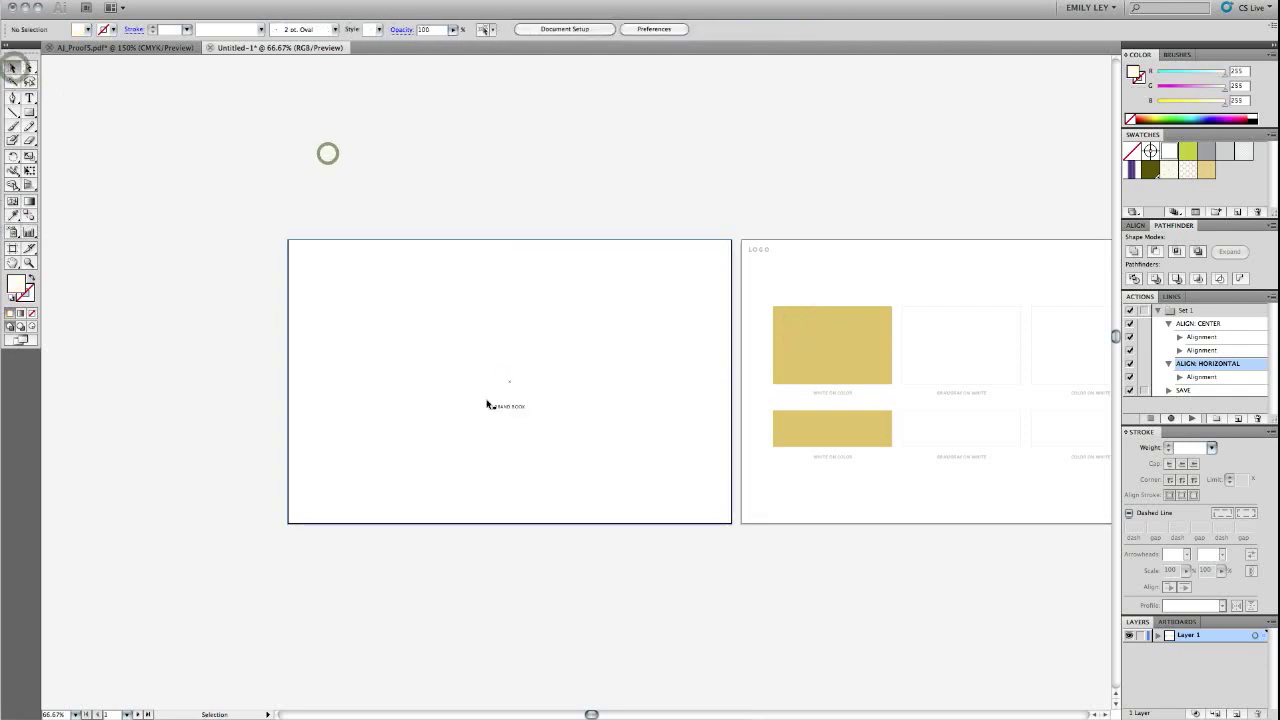
Review the filled pages in order from the cover through GRAPHIC ELEMENTS.
{"action": "scroll", "coordinate": [543, 403], "scroll_direction": "right", "scroll_amount": 5}
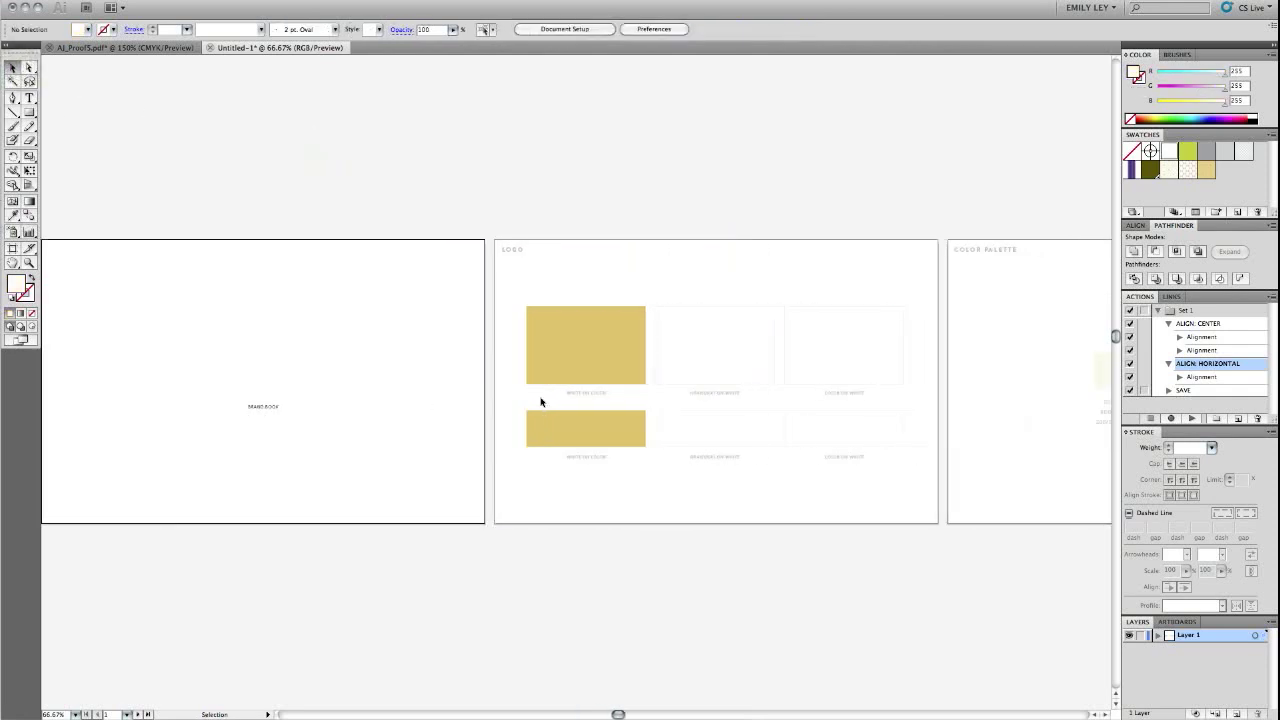
{"action": "scroll", "coordinate": [540, 402], "scroll_direction": "right", "scroll_amount": 3}
{"action": "scroll", "coordinate": [470, 361], "scroll_direction": "right", "scroll_amount": 8}
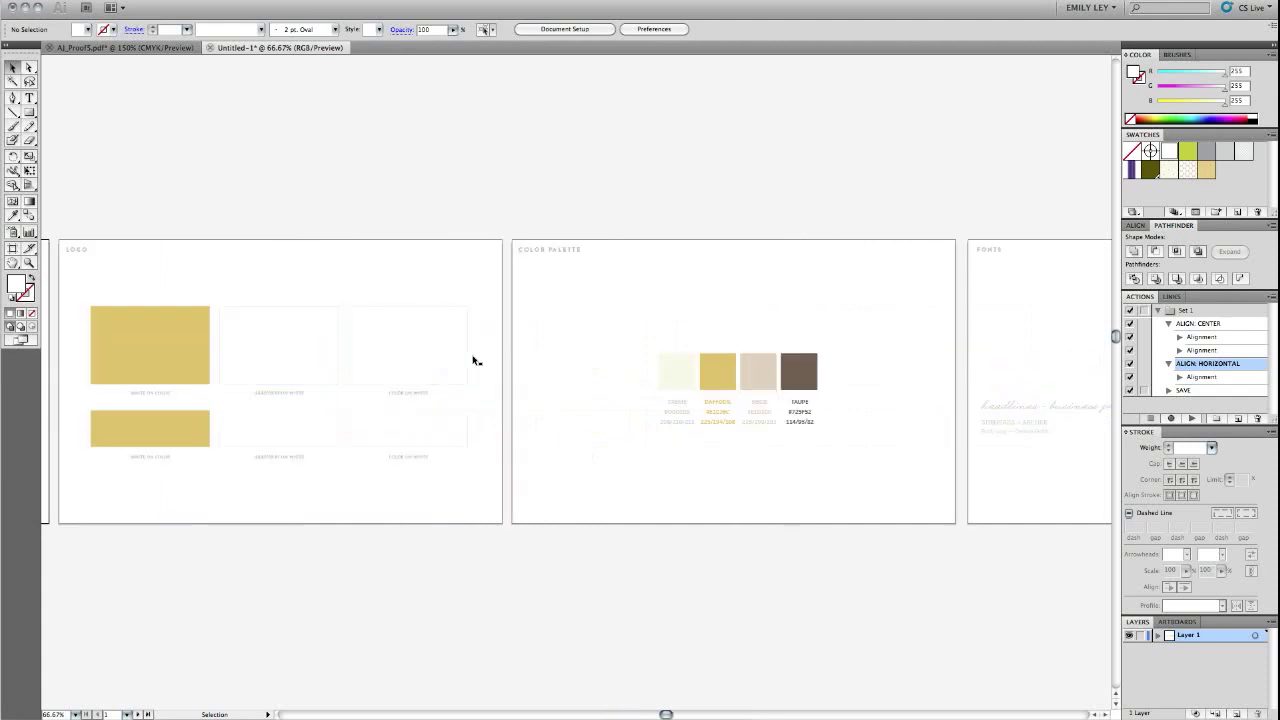
{"action": "scroll", "coordinate": [730, 393], "scroll_direction": "right", "scroll_amount": 10}
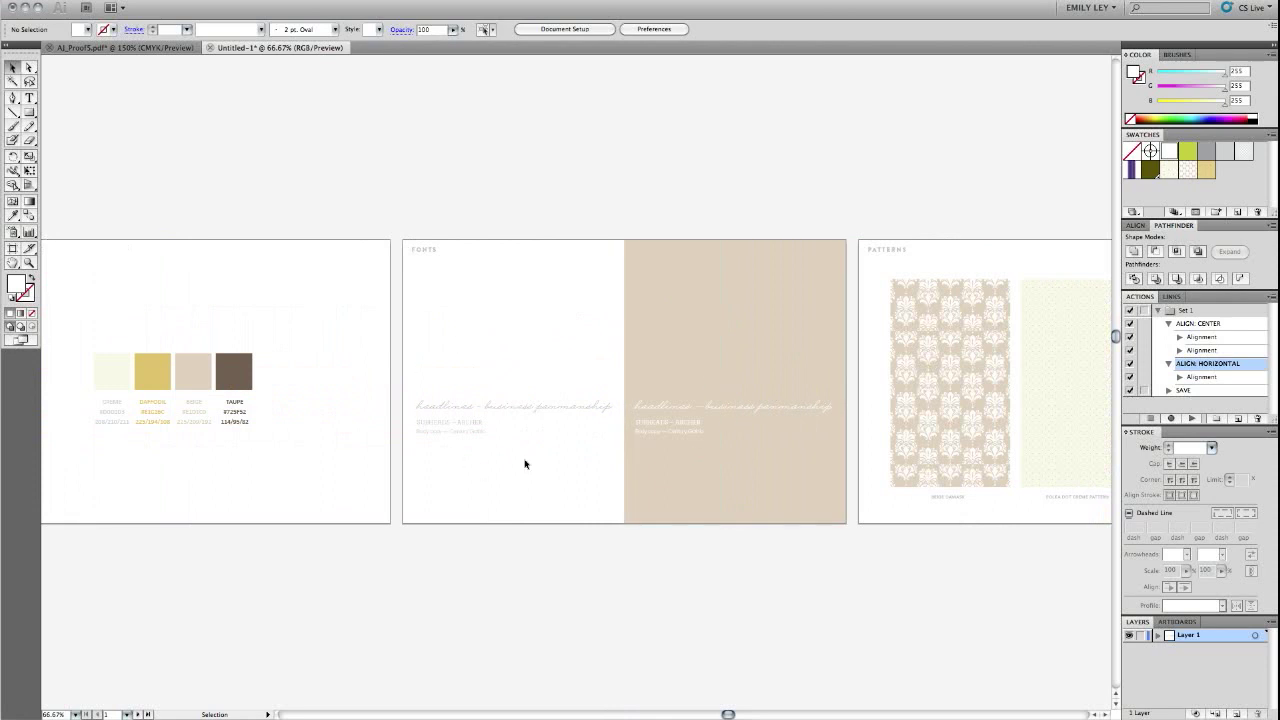
{"action": "scroll", "coordinate": [563, 440], "scroll_direction": "right", "scroll_amount": 10}
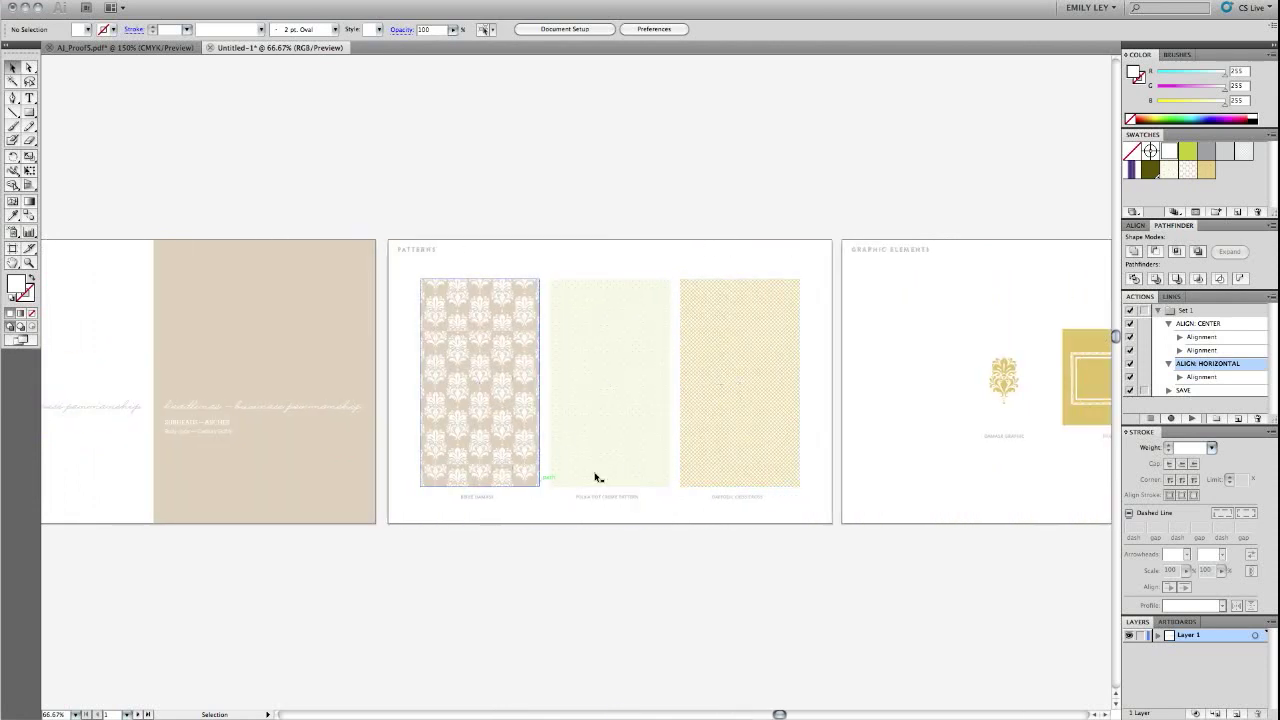
{"action": "scroll", "coordinate": [663, 421], "scroll_direction": "right", "scroll_amount": 5}
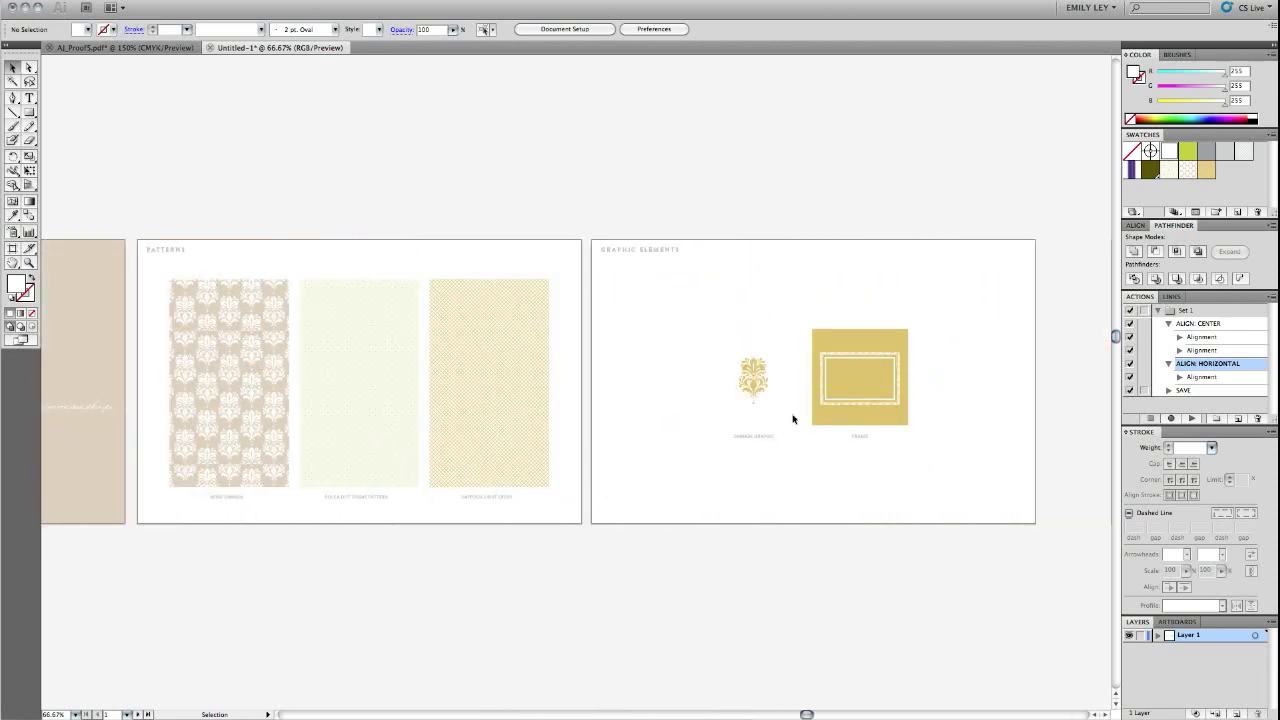
Save all artboards to the Desktop as an Adobe PDF named with the client's name plus _BrandBook, using the Illustrator Default preset.
{"action": "left_click", "coordinate": [104, 1]}
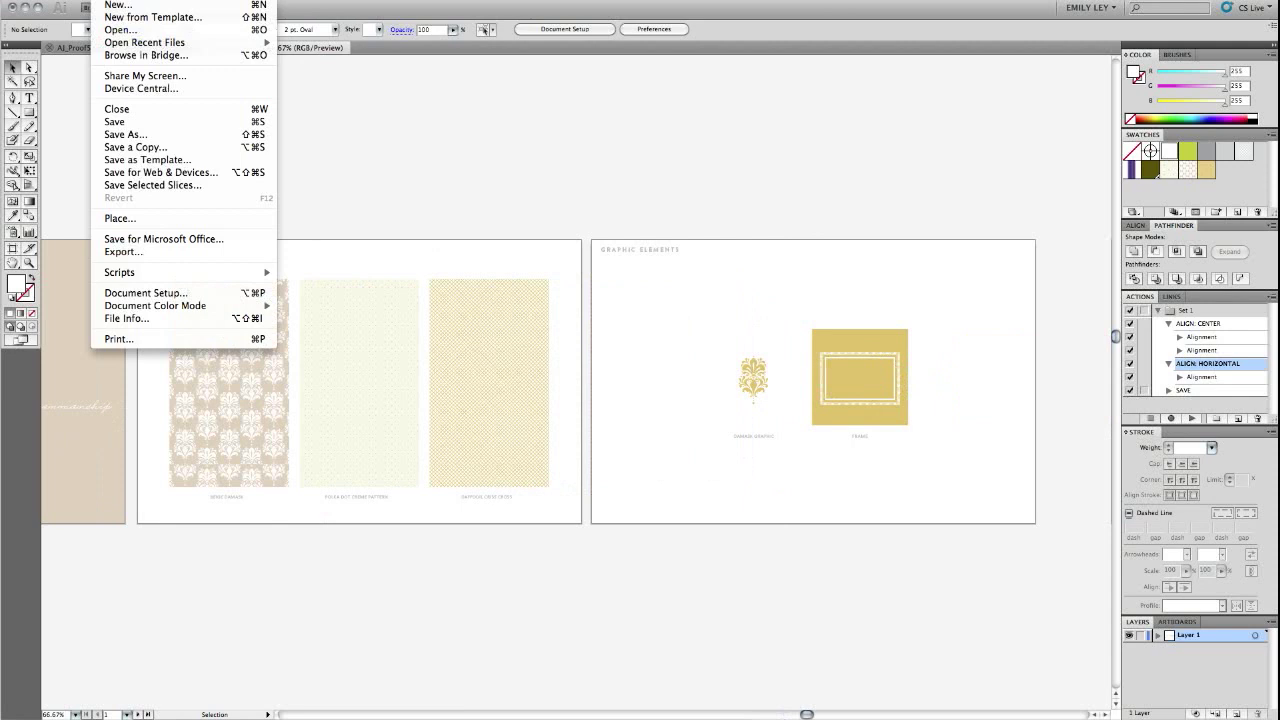
{"action": "left_click", "coordinate": [125, 134]}
{"action": "left_click", "coordinate": [455, 221]}
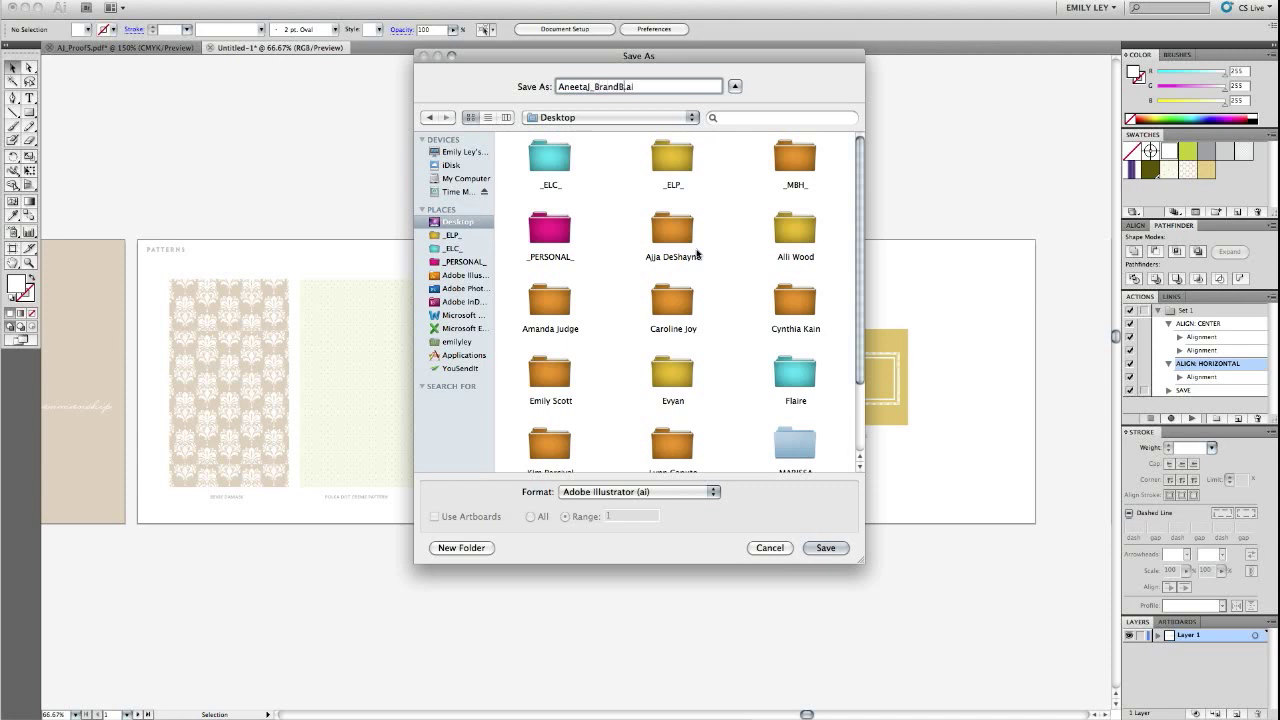
{"action": "left_click", "coordinate": [679, 491]}
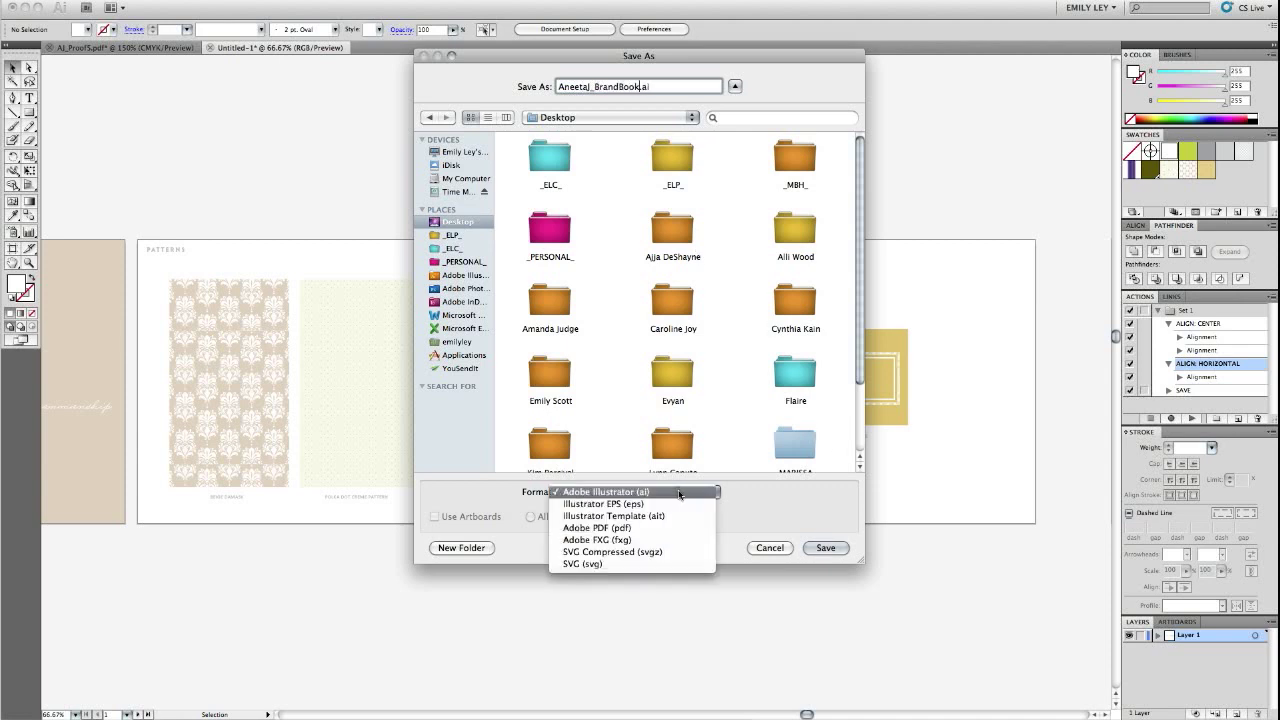
{"action": "left_click", "coordinate": [669, 524]}
{"action": "left_click", "coordinate": [541, 521]}
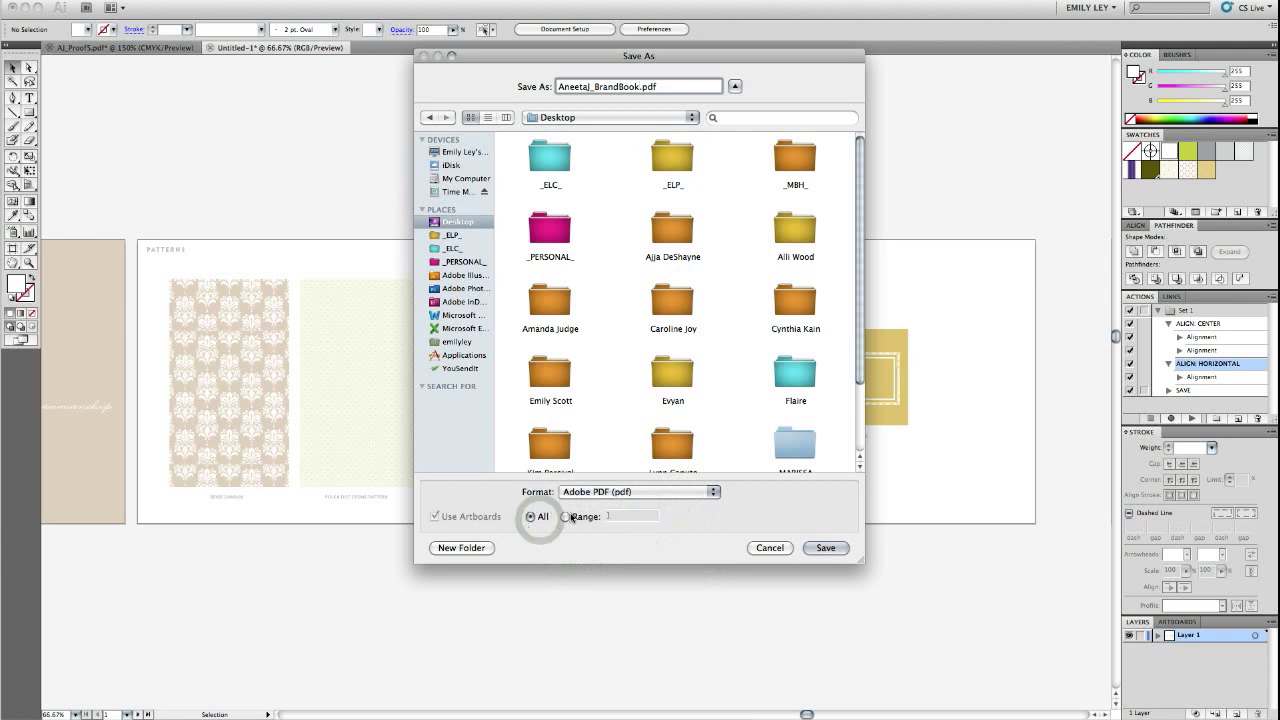
{"action": "left_click", "coordinate": [826, 549]}
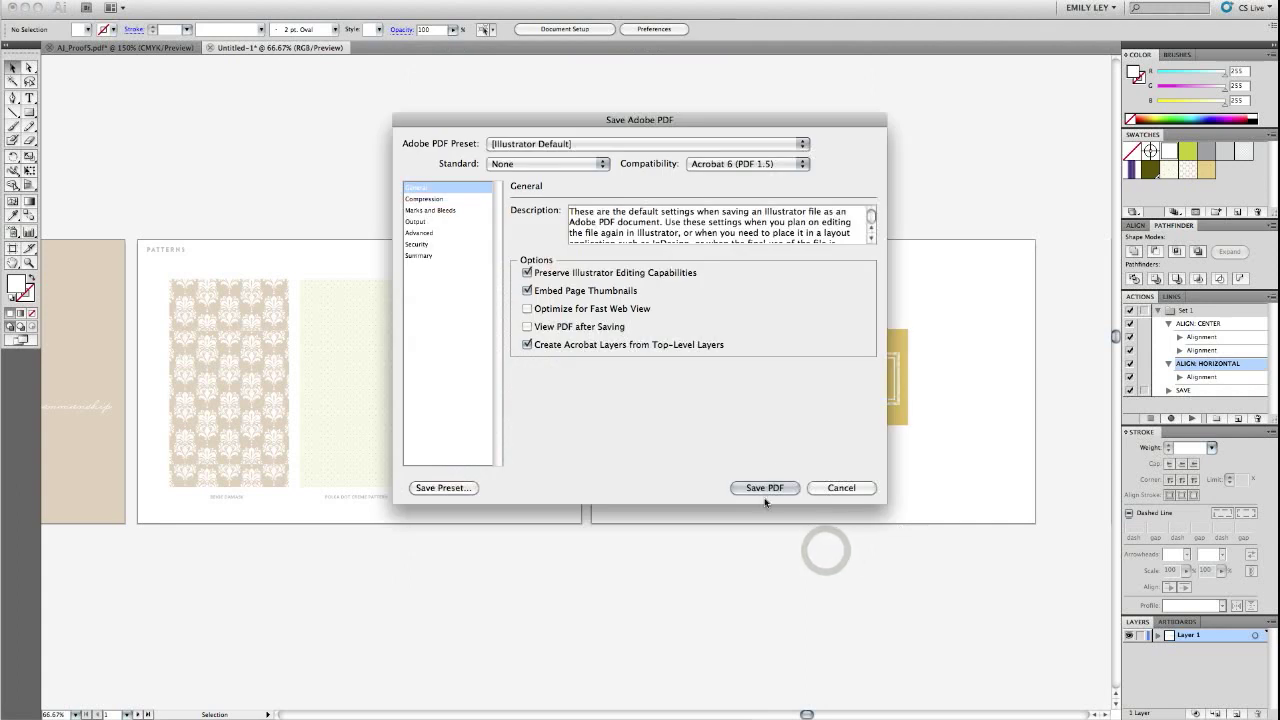
{"action": "left_click", "coordinate": [764, 490]}
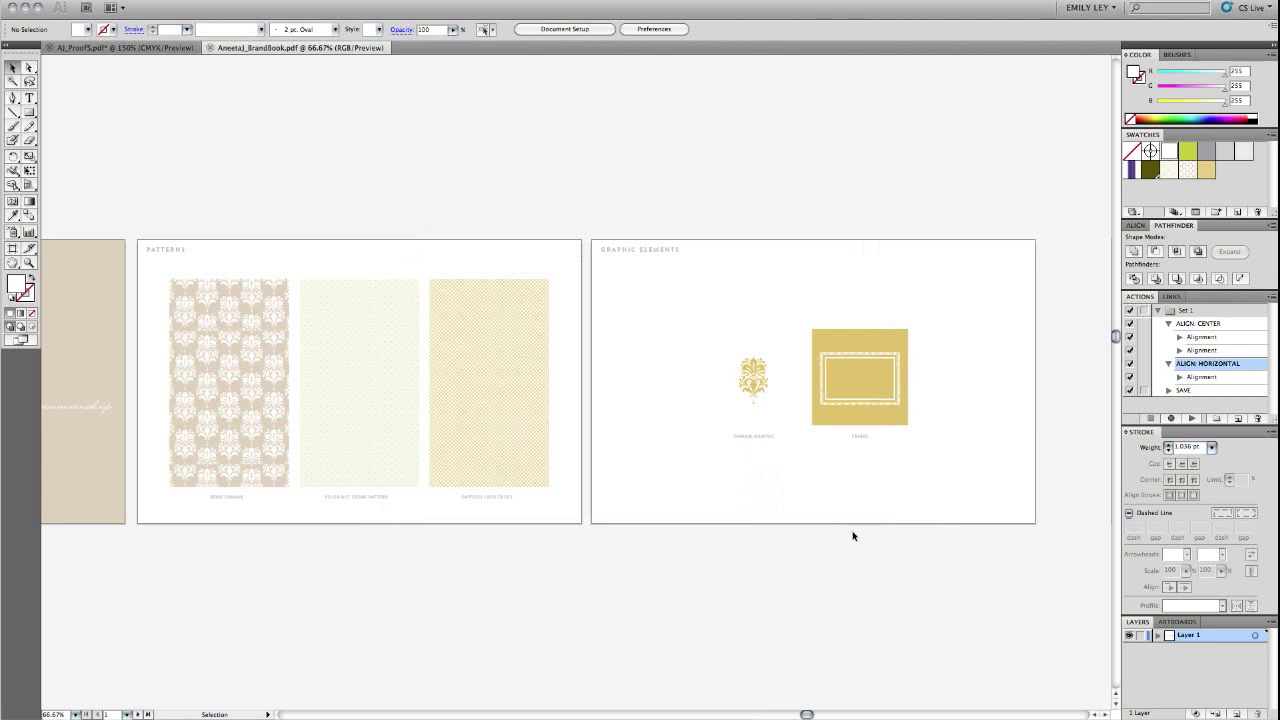
{"action": "scroll", "coordinate": [853, 536], "scroll_direction": "left", "scroll_amount": 15}
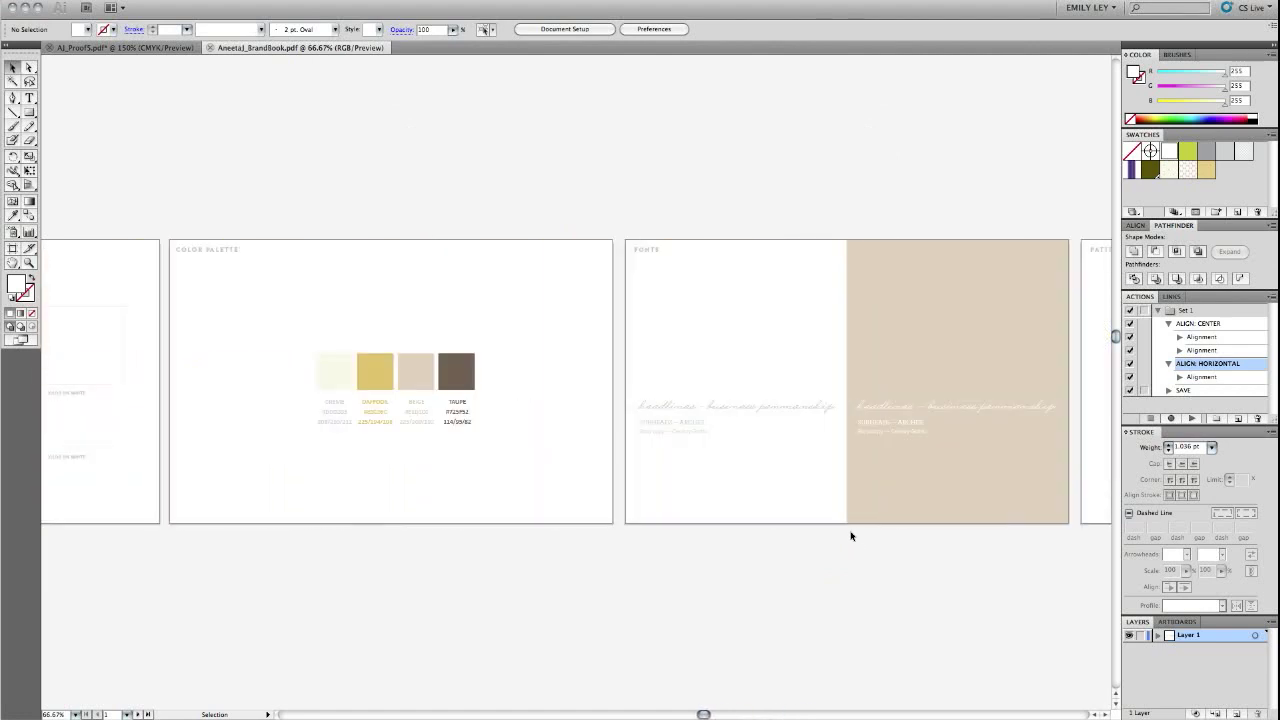